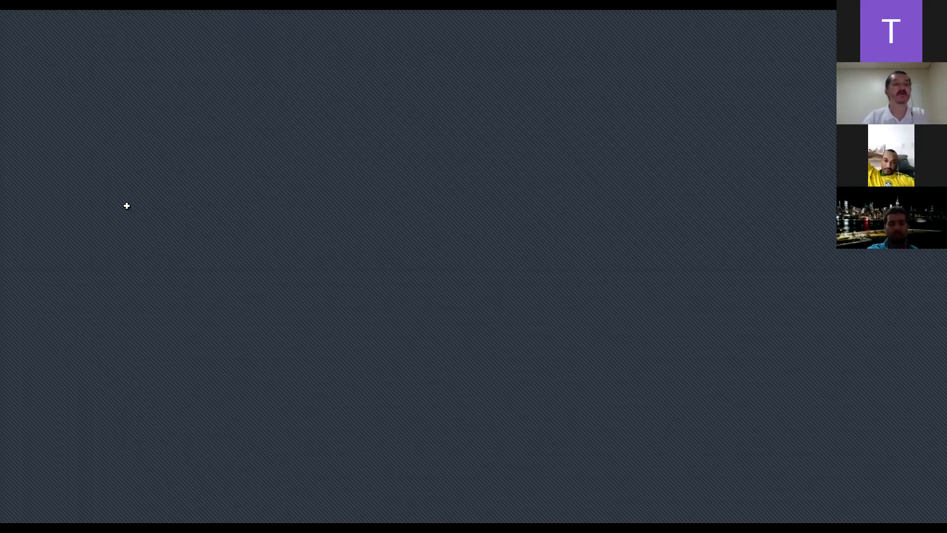
Enter 50 in E4 beside Média, and add the label Desvio in D5 with the value 2 in E5.
key("Tab")
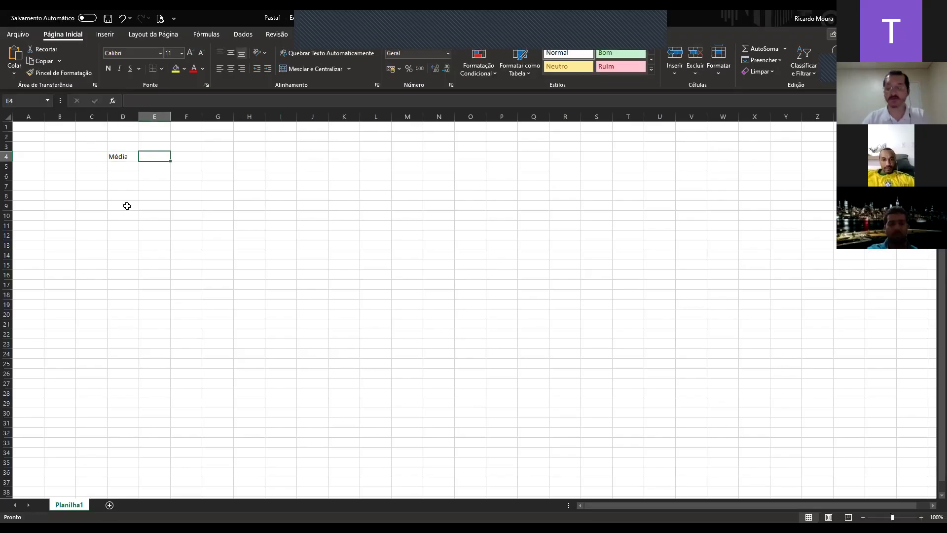
type("50")
key("Return")
type("De")
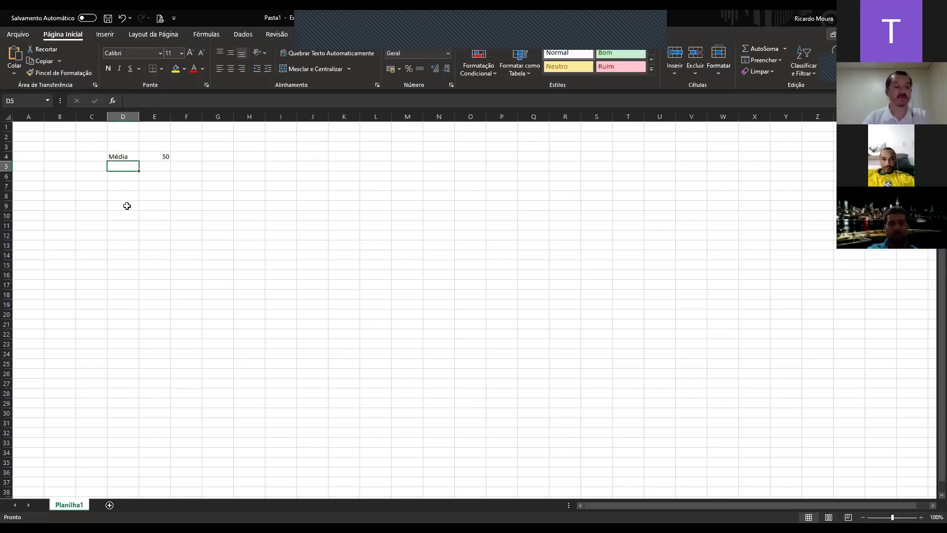
type("s")
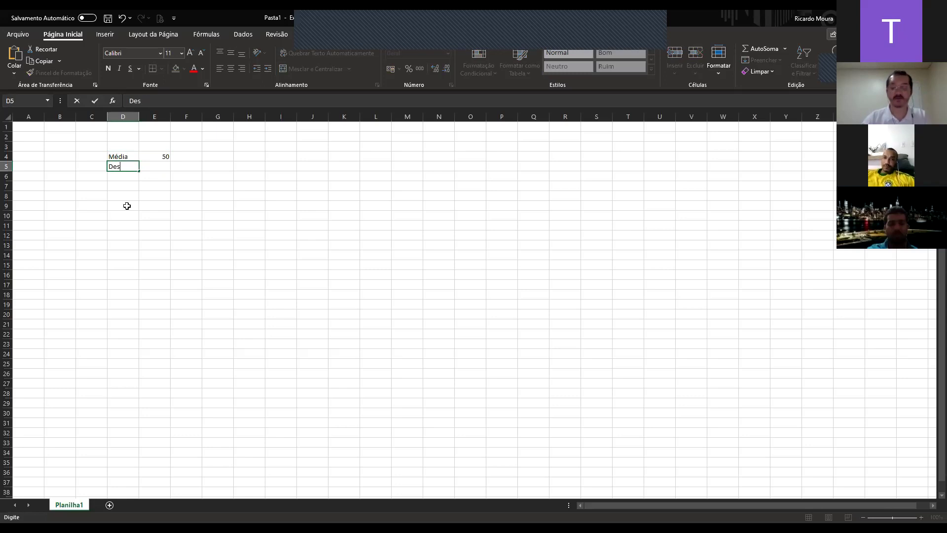
type("vio")
key("Tab")
type("2")
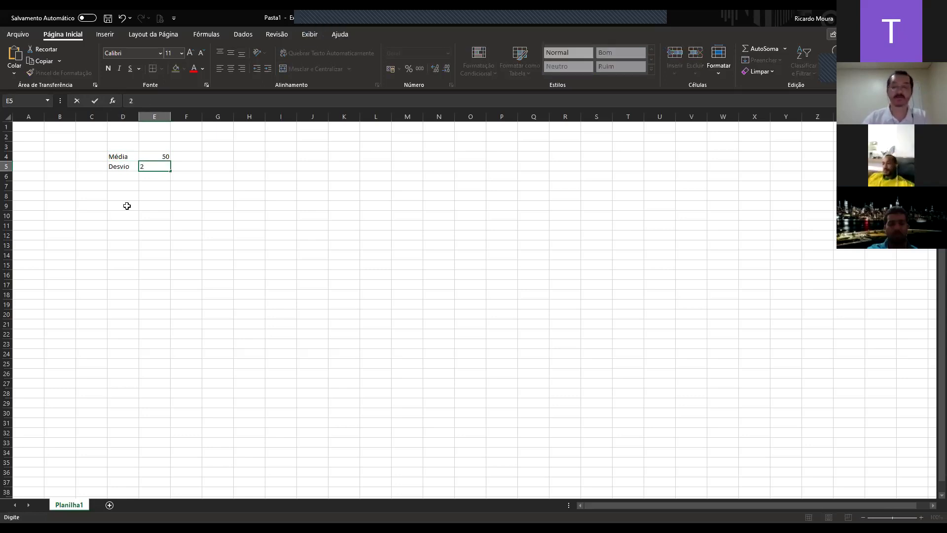
key("Return")
Add the specification limit labels LIE in D7 and LSE in D8.
left_click(126, 182)
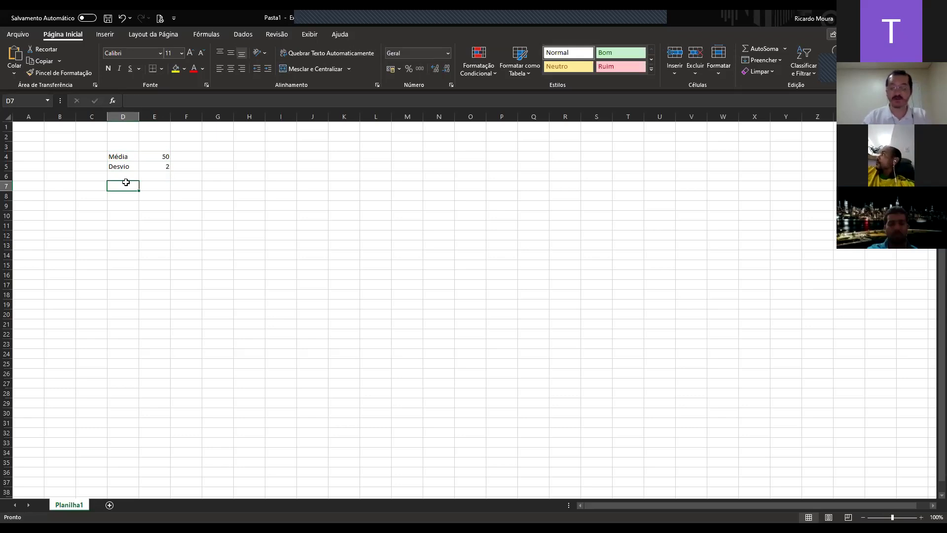
type("LIE")
key("Return")
type("LSE")
key("Return")
Fill in the limit values, 48 for LIE in E7 and 55 for LSE in E8.
key("Up")
key("Up")
key("Up")
key("Right")
key("Down")
type("4")
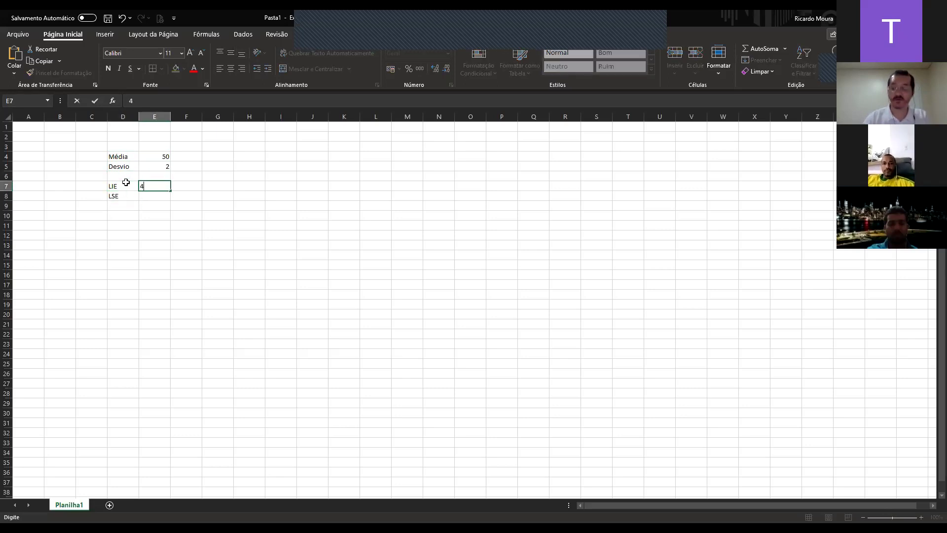
type("8")
key("Return")
type("55")
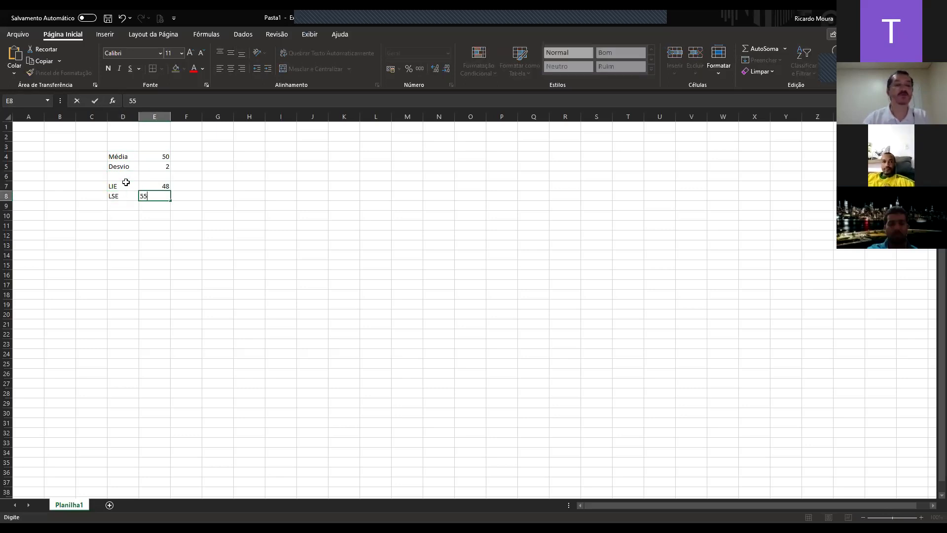
key("Return")
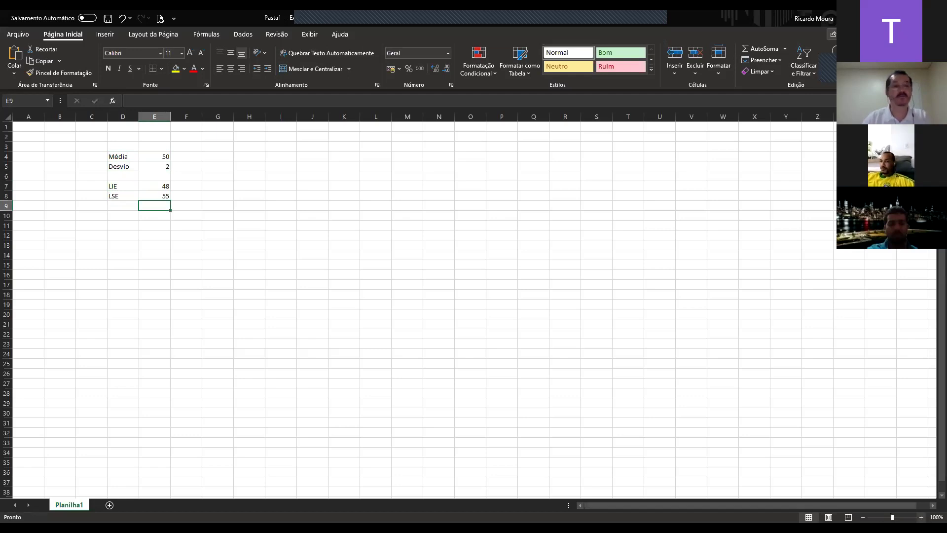
Enter the probability label P(x<=48) in cell D10.
scroll(268, 324, "up", 5)
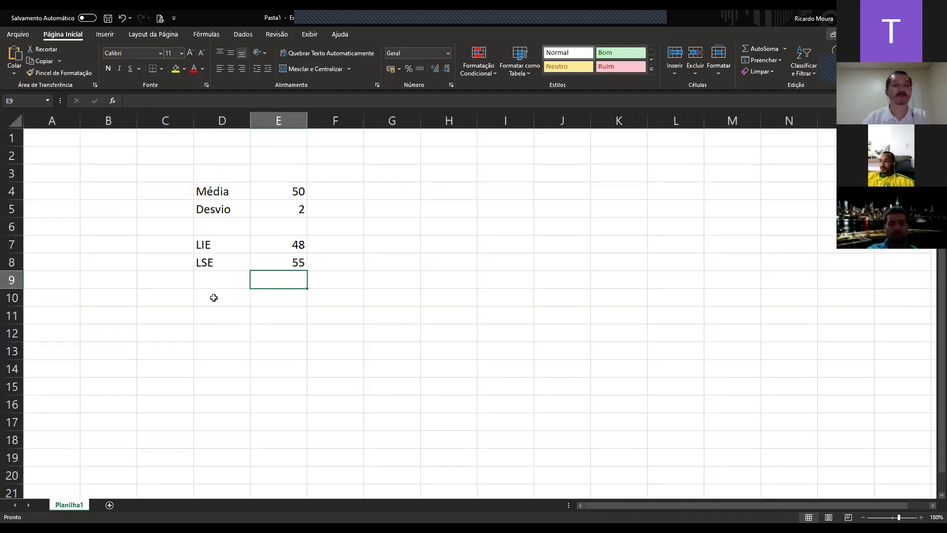
left_click(214, 297)
type("p")
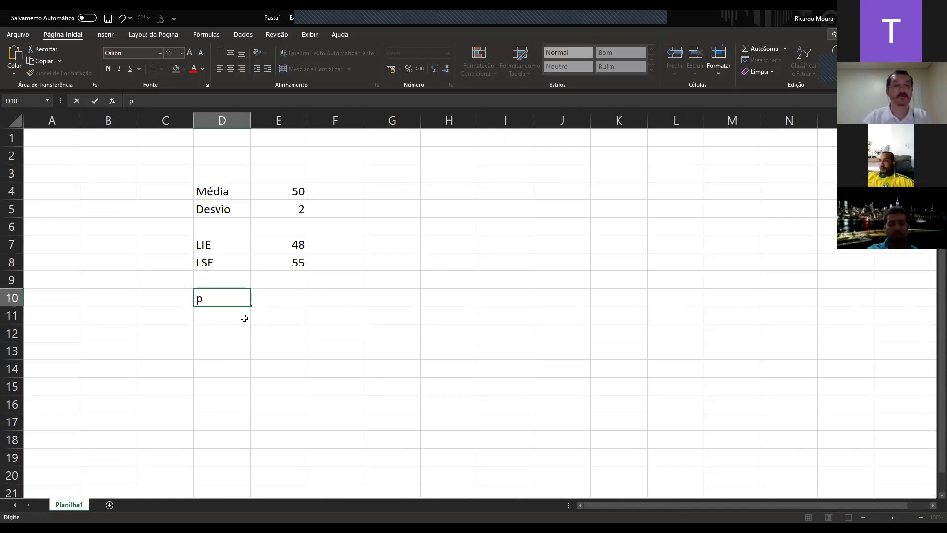
key("BackSpace")
type("P(")
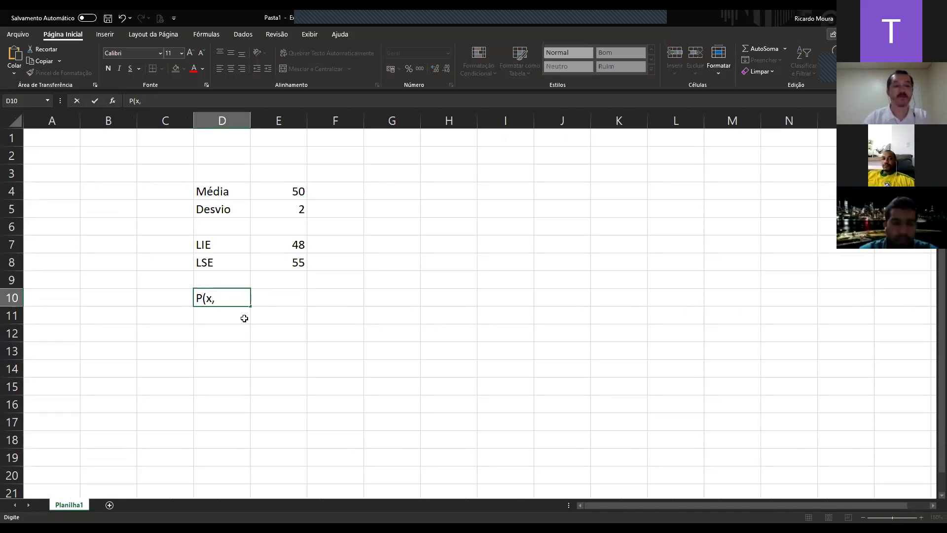
type("x<")
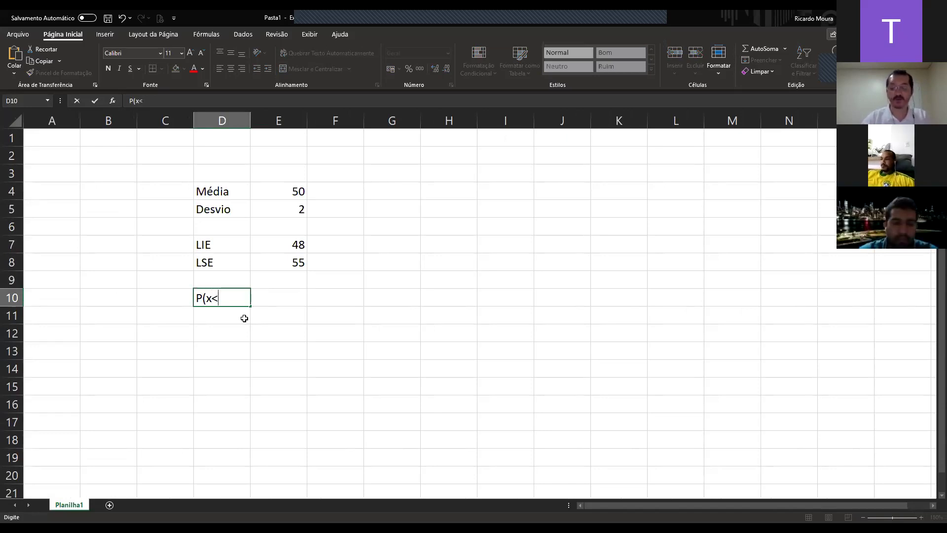
type("=48")
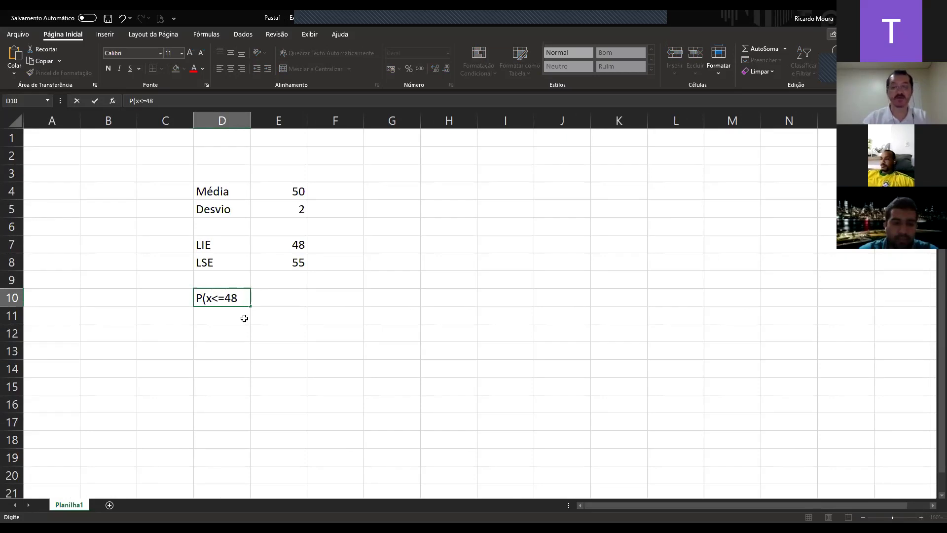
type(")")
key("Return")
Start a formula in E10 with the normal distribution function DIST.NORM.N.
key("Up")
key("Right")
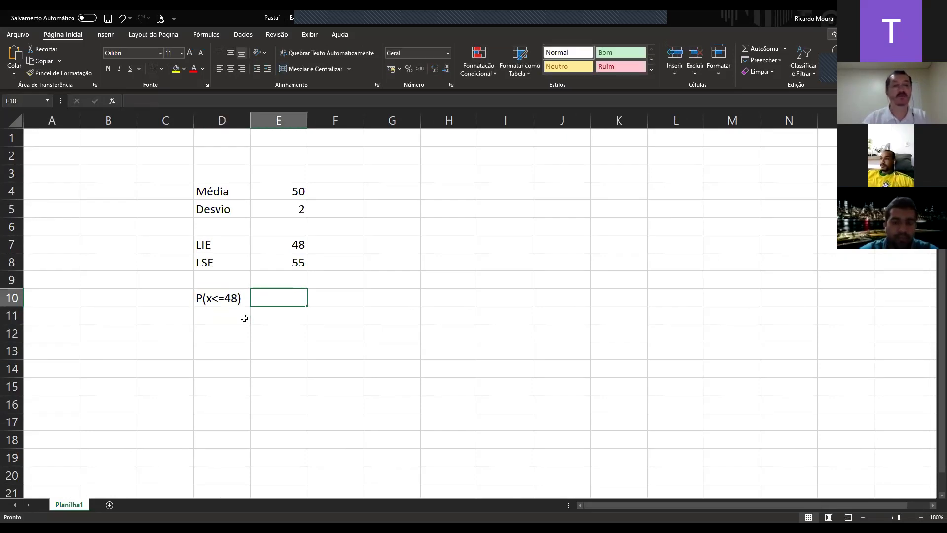
type("=d")
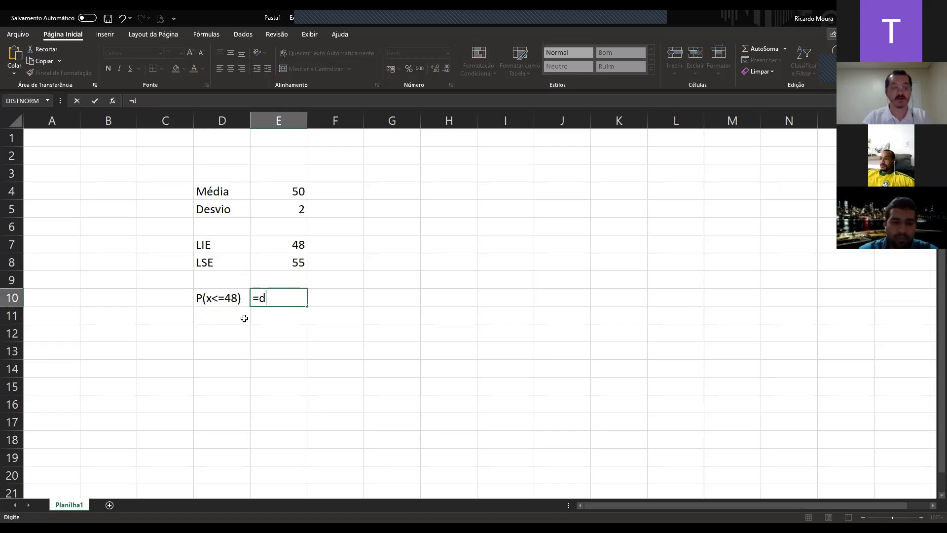
type("it")
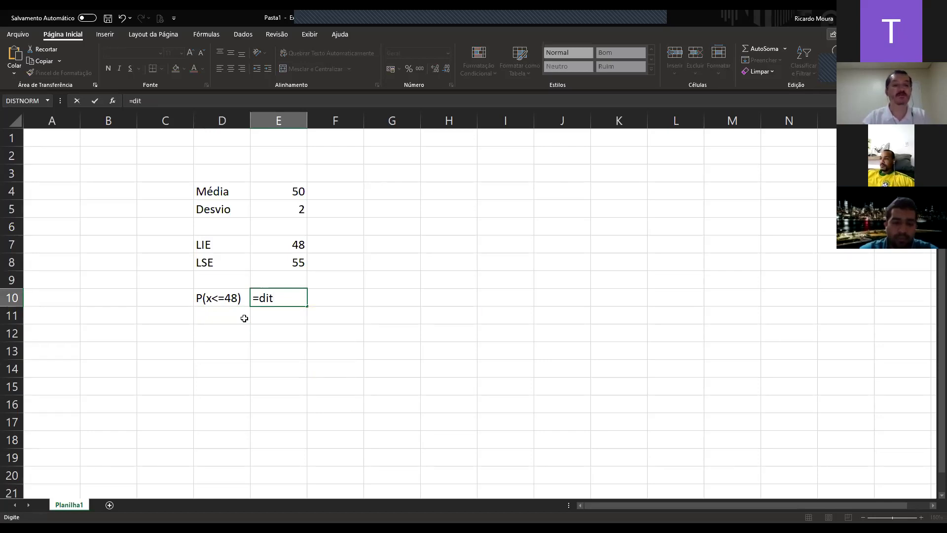
key("BackSpace")
type("st")
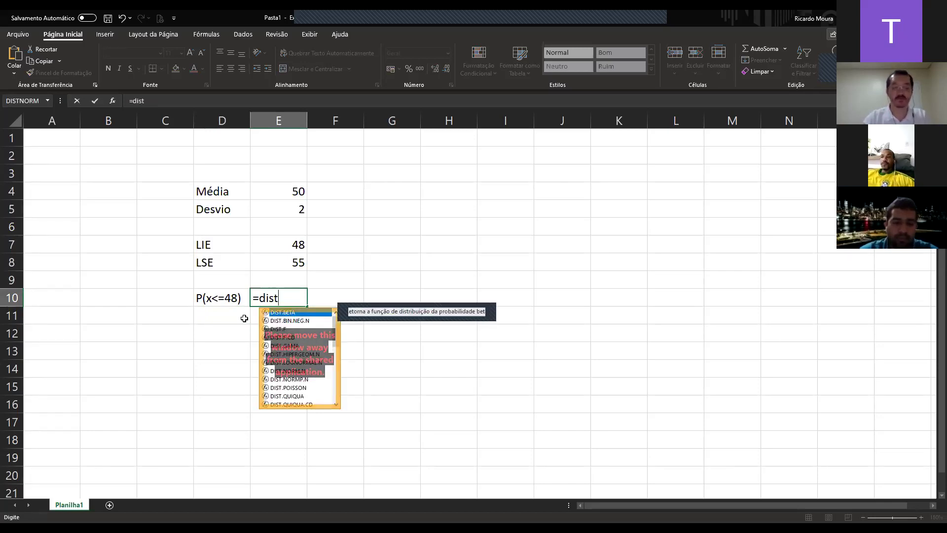
type(",nor")
key("BackSpace")
key("BackSpace")
key("BackSpace")
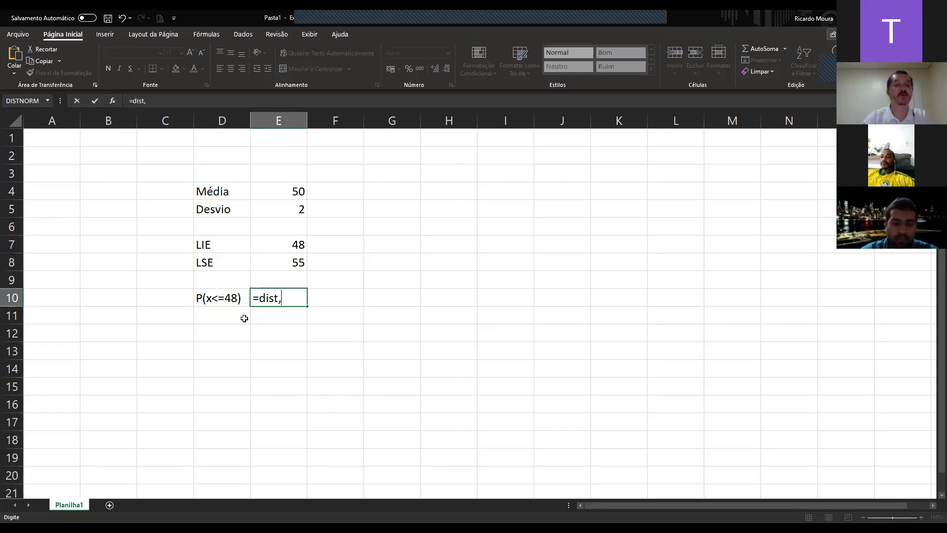
key("BackSpace")
type(".norm")
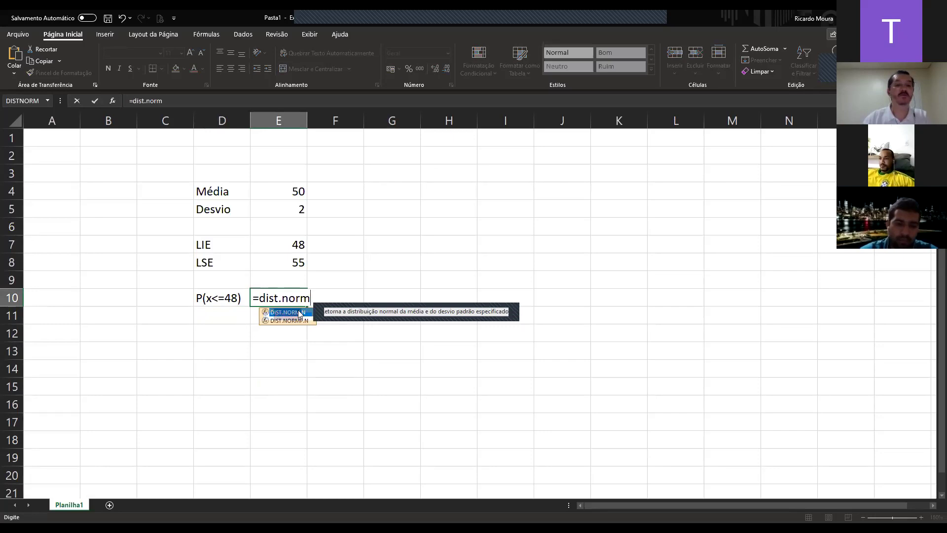
double_click(299, 315)
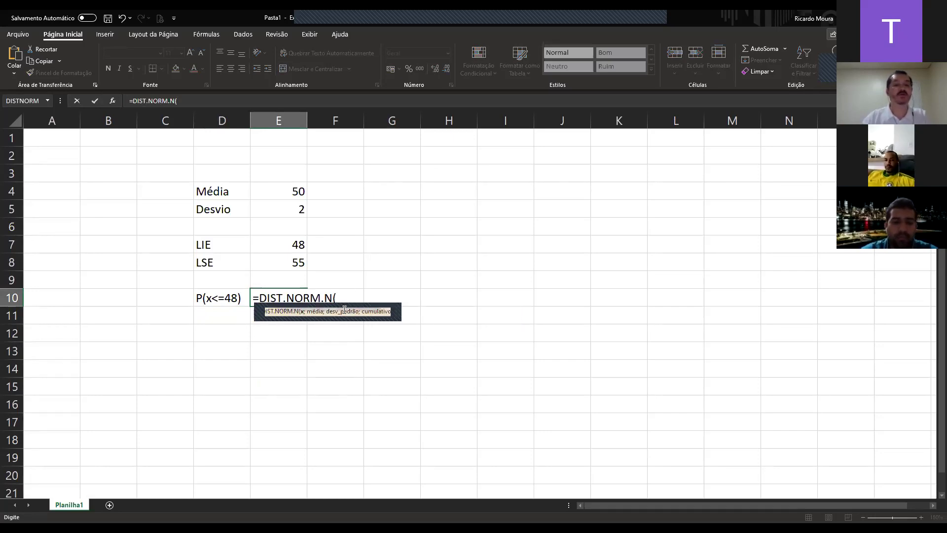
Try to complete the E10 formula as =DIST.NORM.N(E4;E5;1).
left_click(287, 191)
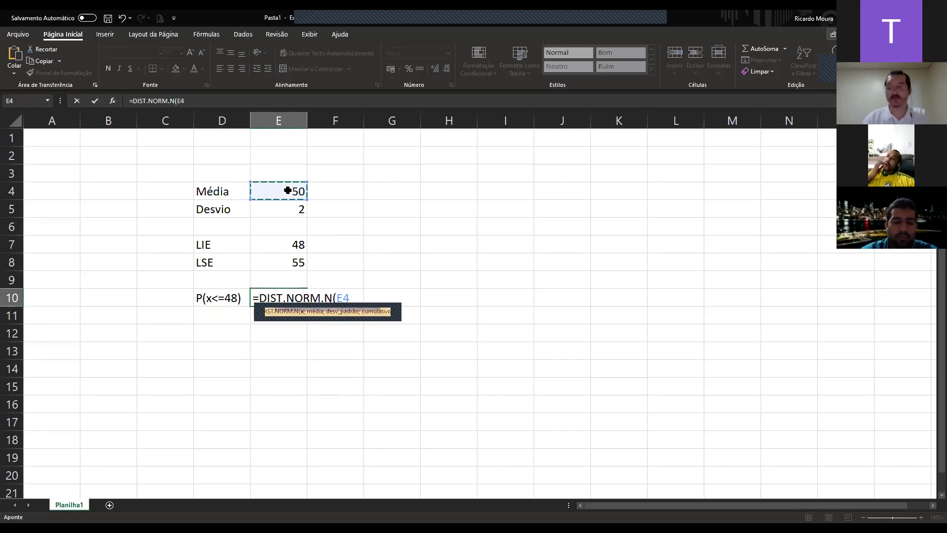
type(";")
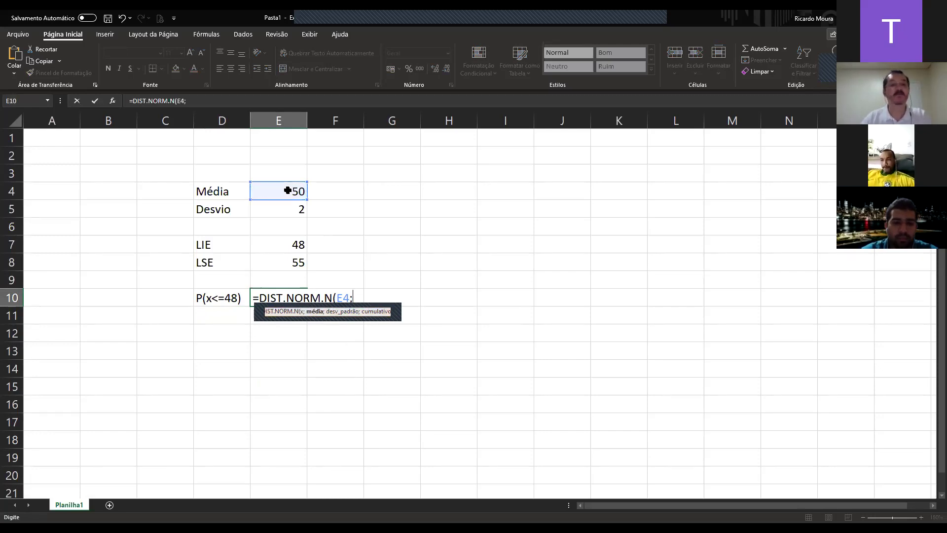
left_click(278, 210)
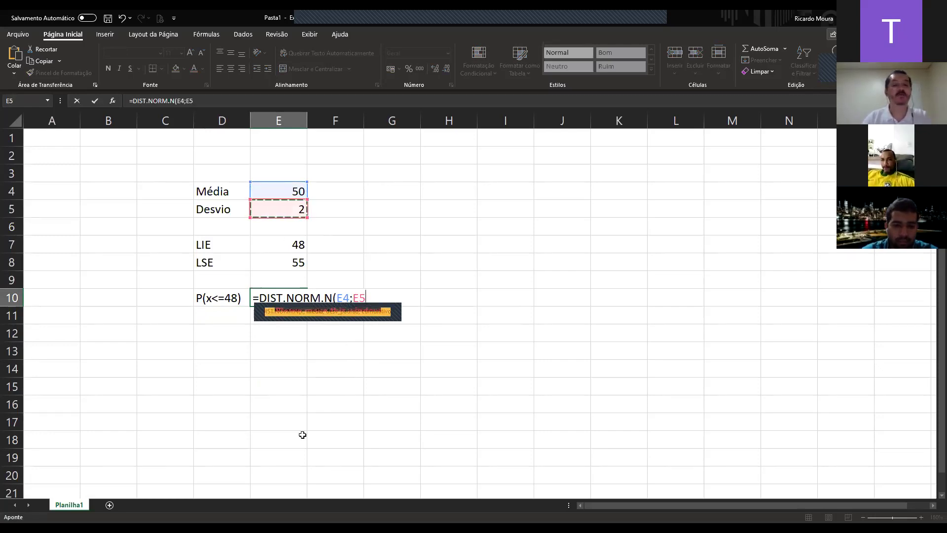
type(";1")
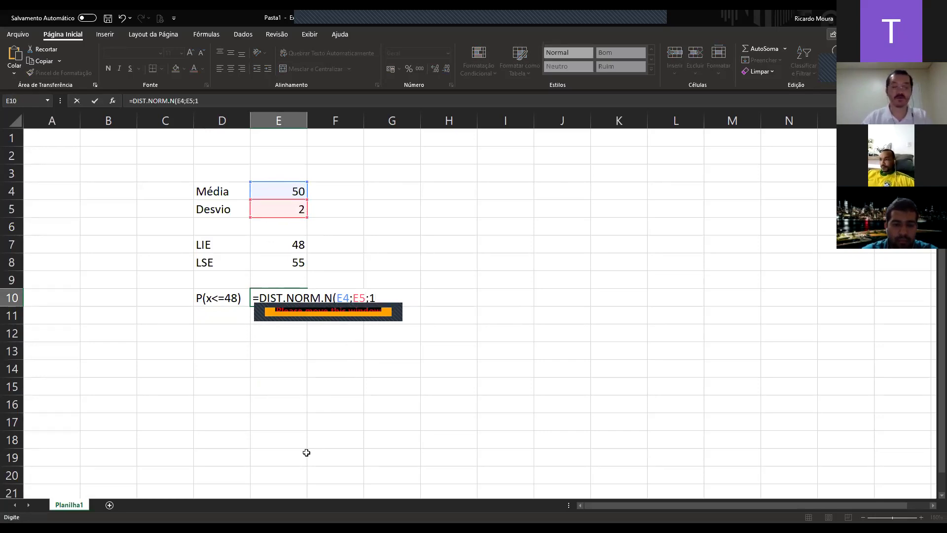
type(")")
key("Return")
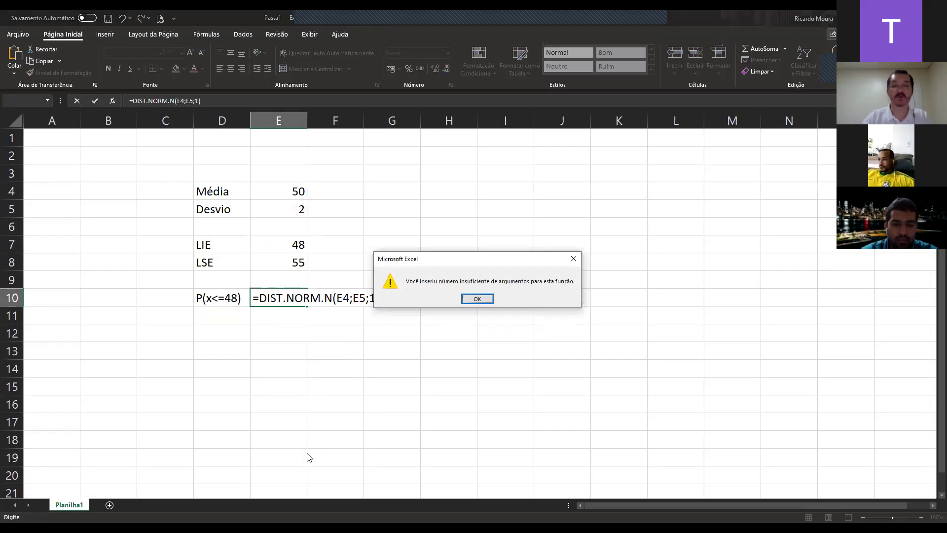
key("Return")
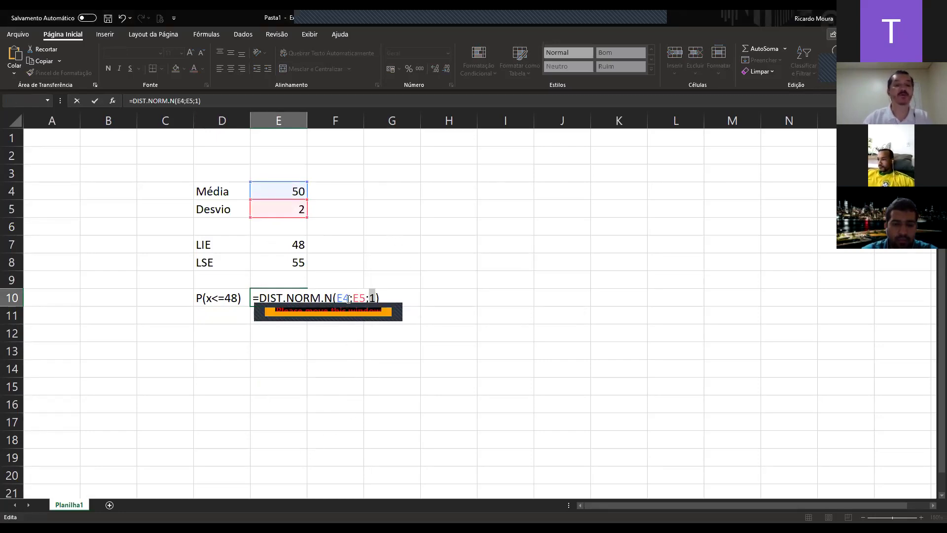
Correct the DIST.NORM.N arguments in E10 to X E7, Média E4, Desv_padrão E5 and Cumulativo 1.
left_click(112, 99)
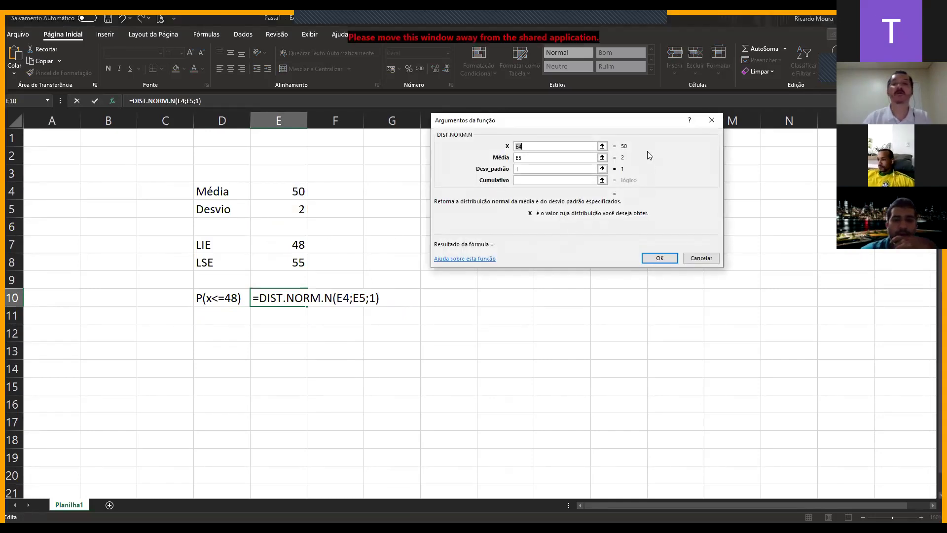
double_click(539, 146)
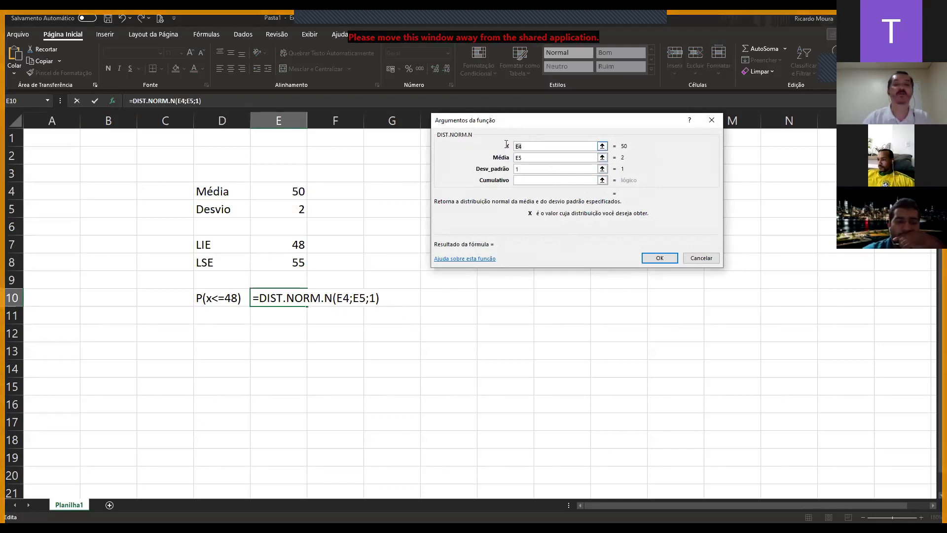
left_click(301, 245)
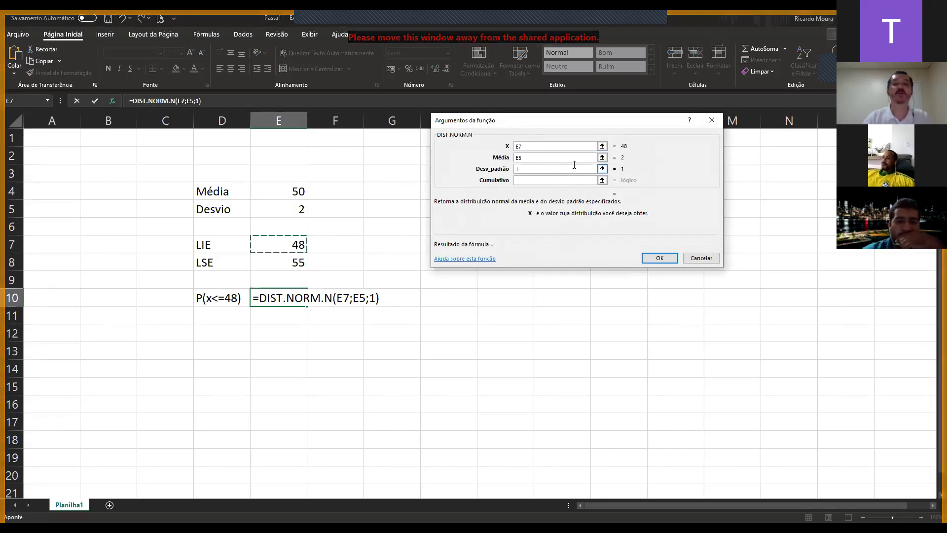
double_click(523, 157)
left_click(274, 193)
double_click(527, 168)
left_click(275, 207)
left_click(527, 181)
type("1")
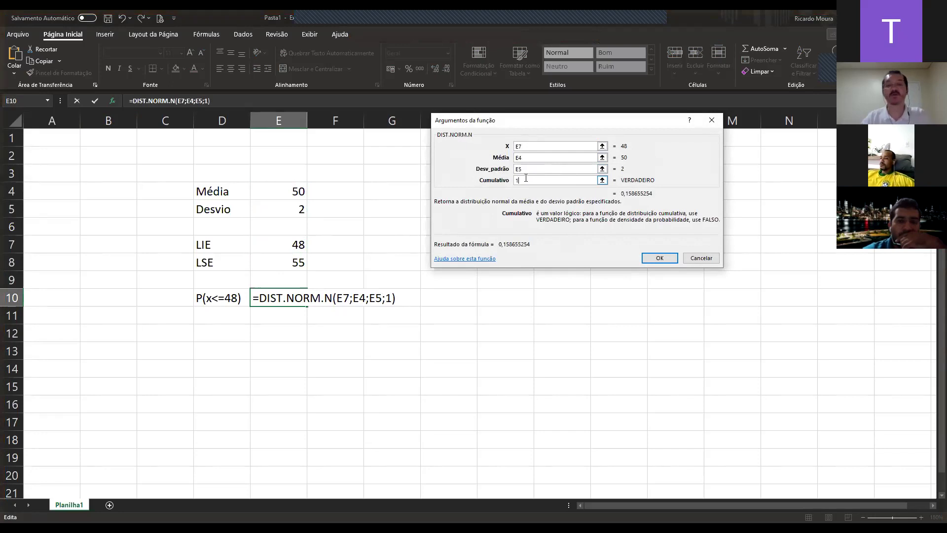
left_click(660, 258)
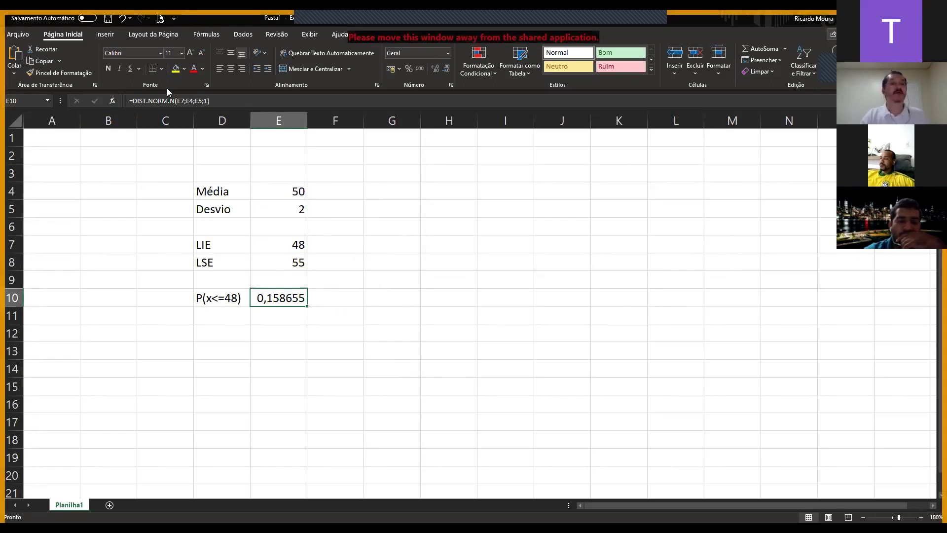
Switch the DIST.NORM.N formula in E10 from cumulative probability to probability density through its last argument.
left_click(205, 101)
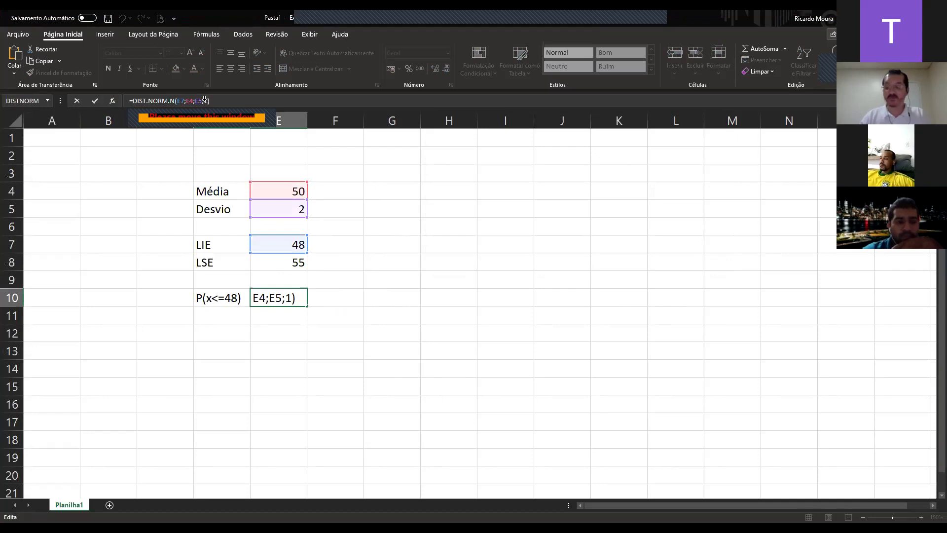
key("Return")
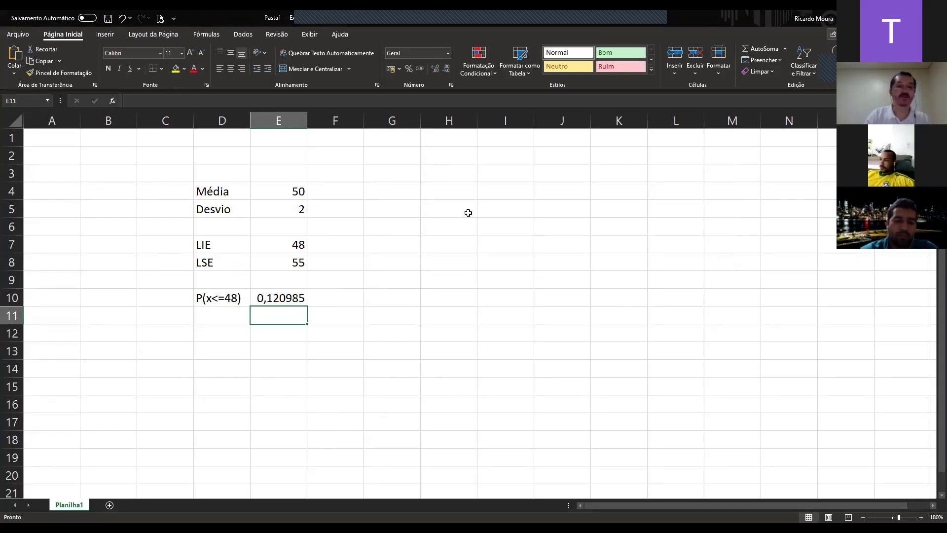
Enter the numbers 1, 2, 3 and 4 down cells H4 to H7.
left_click(460, 191)
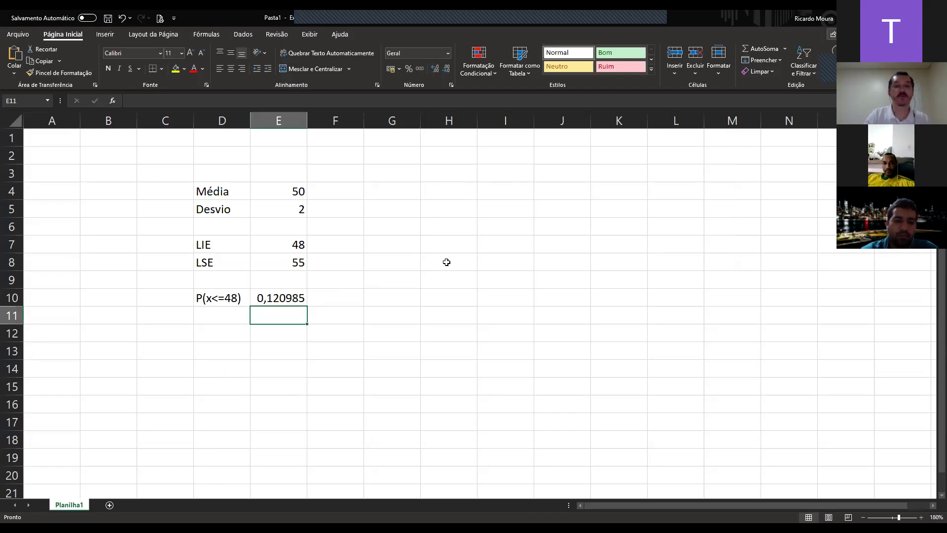
type("1")
key("Return")
type("2")
key("Return")
type("3")
key("Return")
type("4")
key("Return")
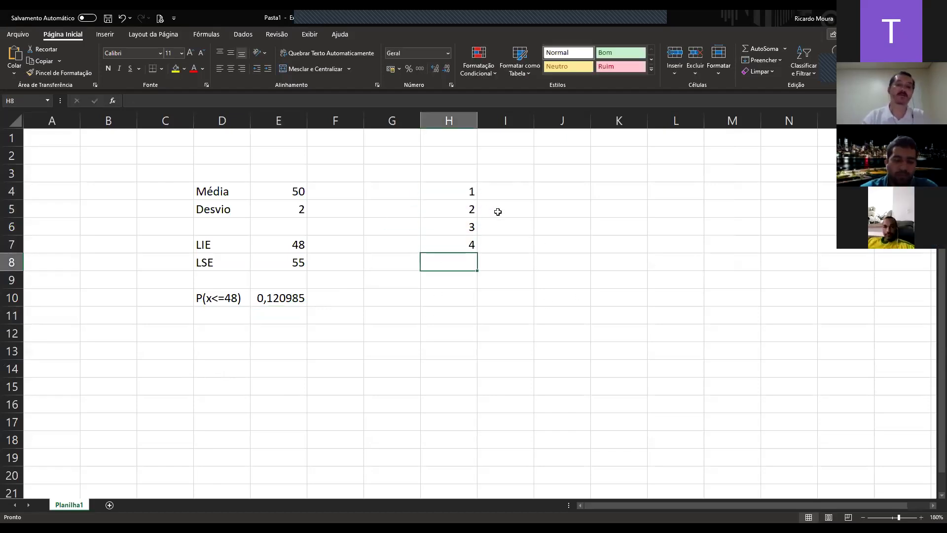
Extend the number series in column H down to 100 in H103.
left_click_drag(465, 187, 461, 344)
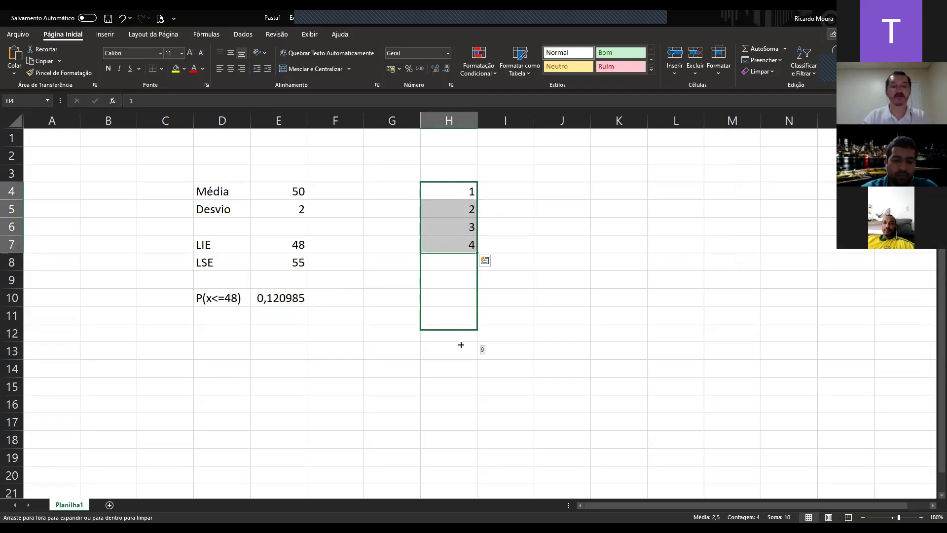
left_click_drag(460, 345, 460, 485)
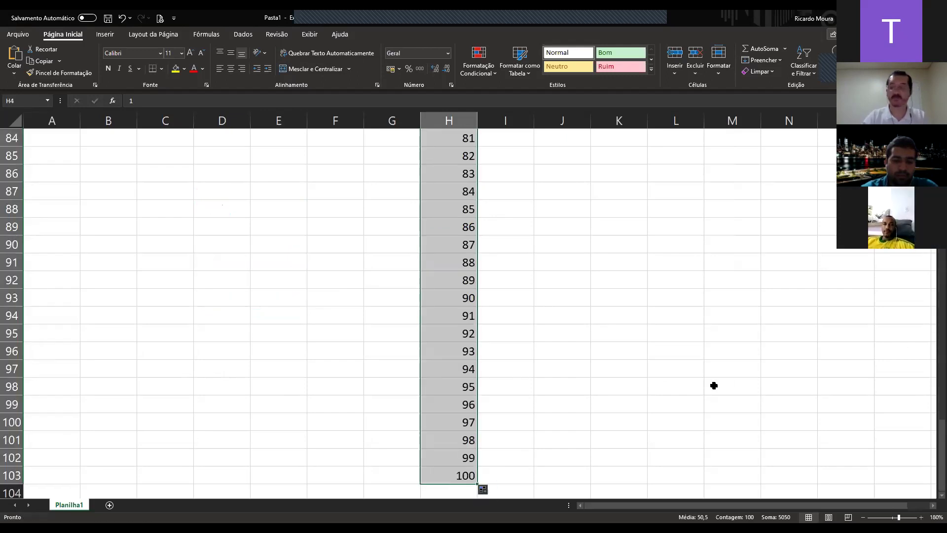
key("ctrl+Home")
Move the DIST.NORM.N formula from E10 to I4, beside the first number of the series.
left_click(500, 190)
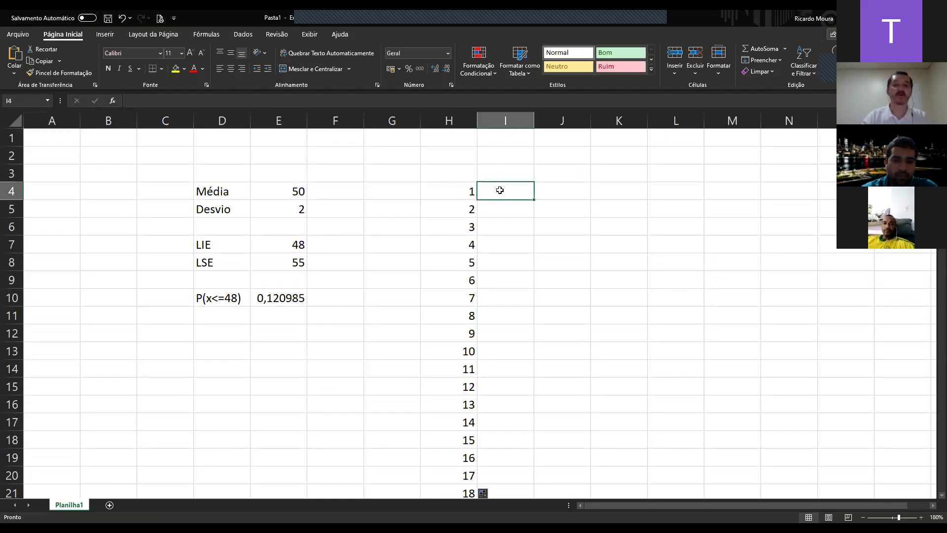
left_click(270, 295)
double_click(273, 291)
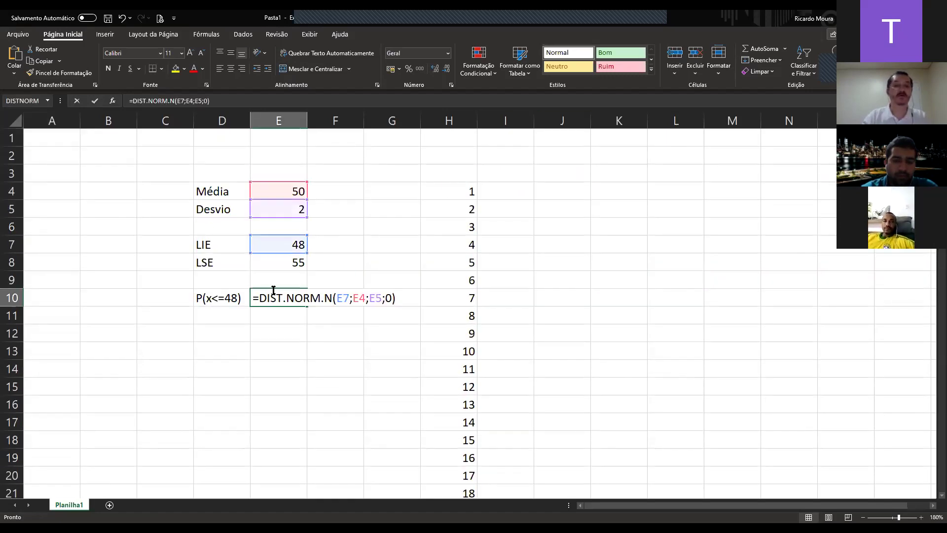
key("Escape")
left_click_drag(279, 288, 277, 286)
key("ctrl+z")
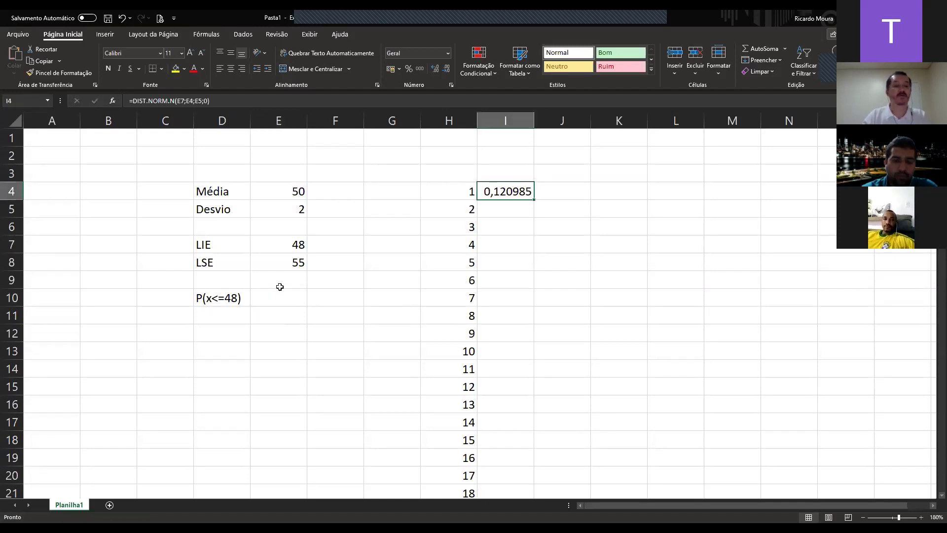
Make the Média and Desv_padrão arguments of the I4 formula absolute references, $E$4 and $E$5.
key("F2")
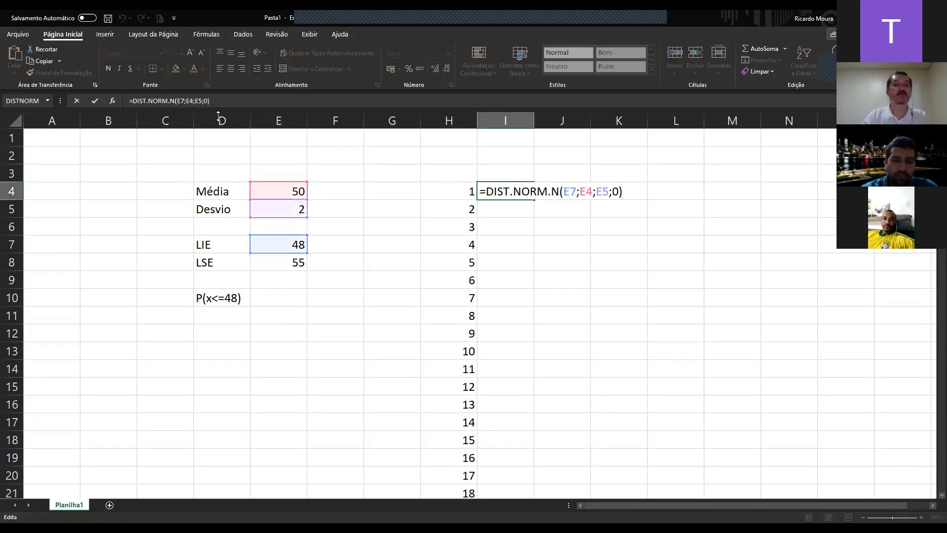
left_click(113, 100)
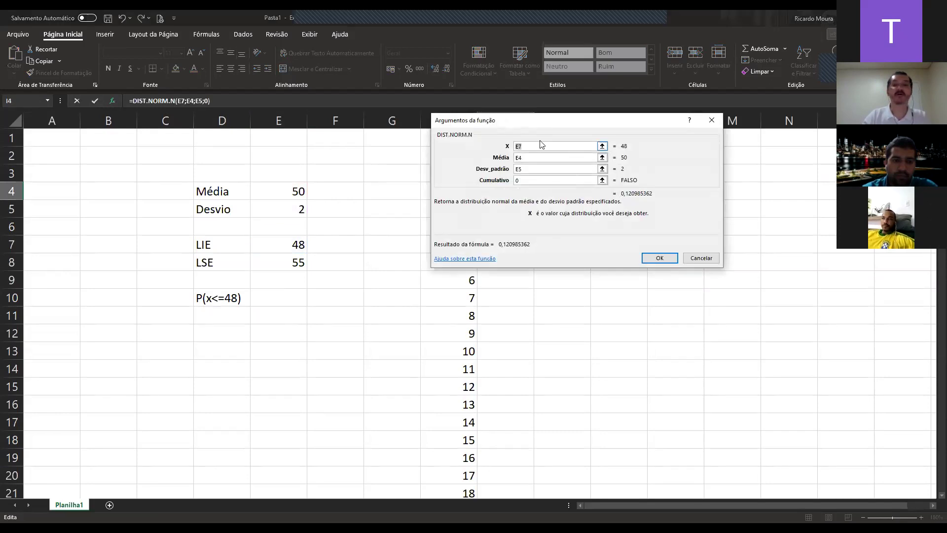
left_click(534, 157)
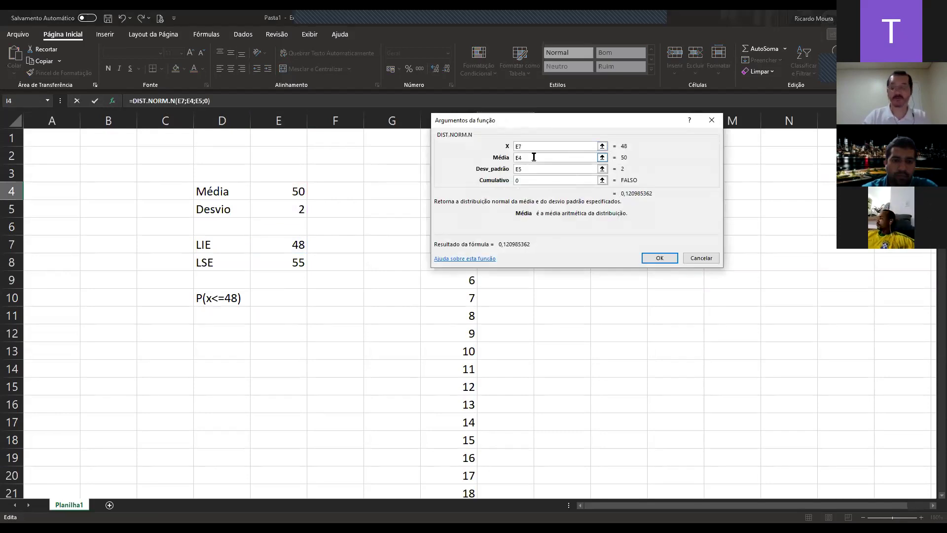
key("F4")
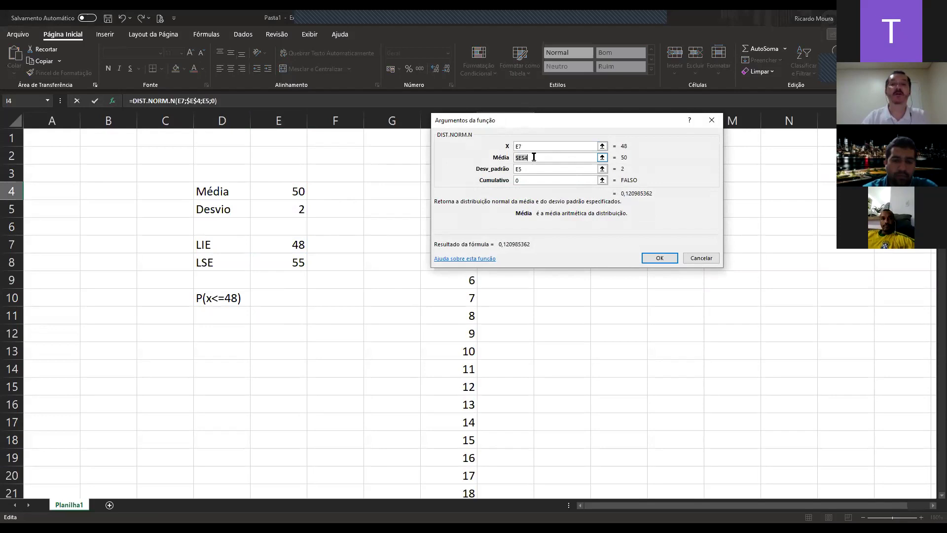
left_click(534, 169)
key("F4")
left_click(534, 181)
Set the X argument of the I4 formula to H4 and fill the formula down to I103.
left_click(543, 145)
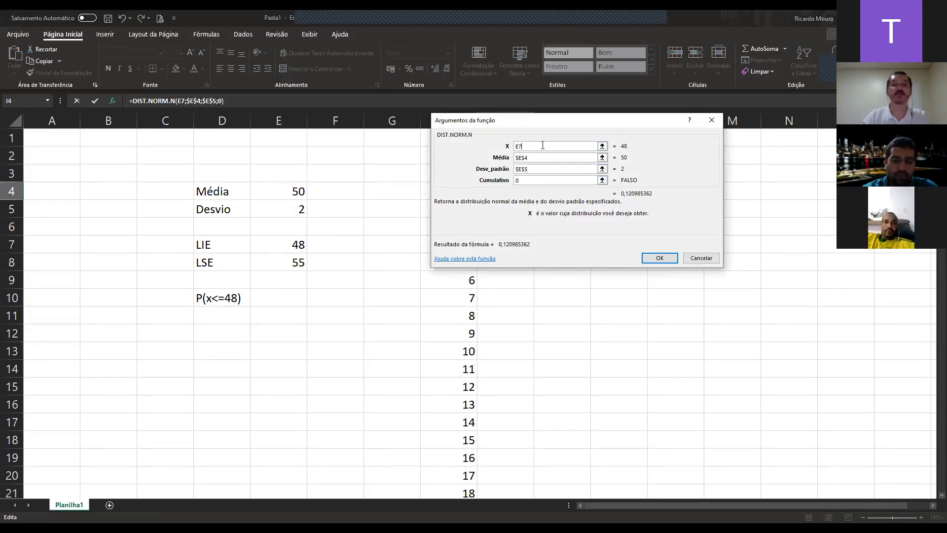
key("BackSpace")
key("BackSpace")
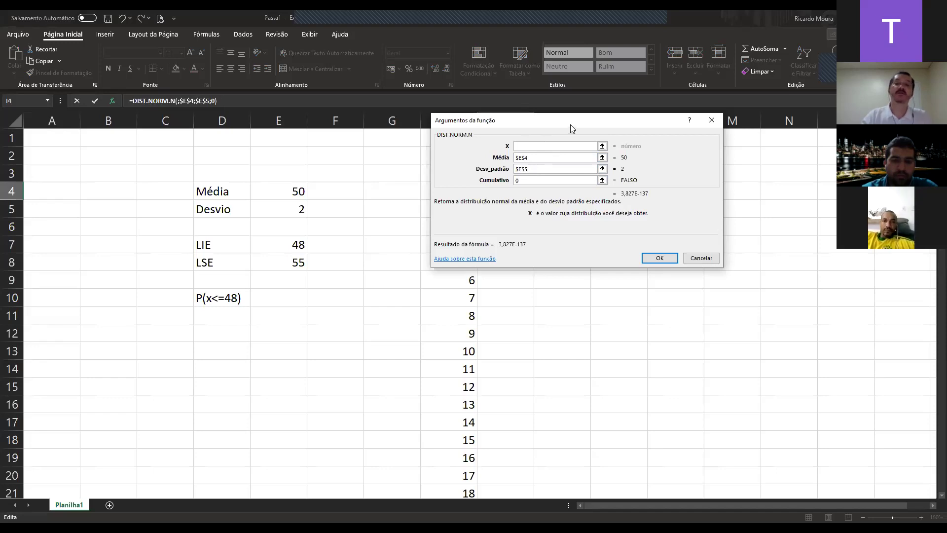
left_click(455, 192)
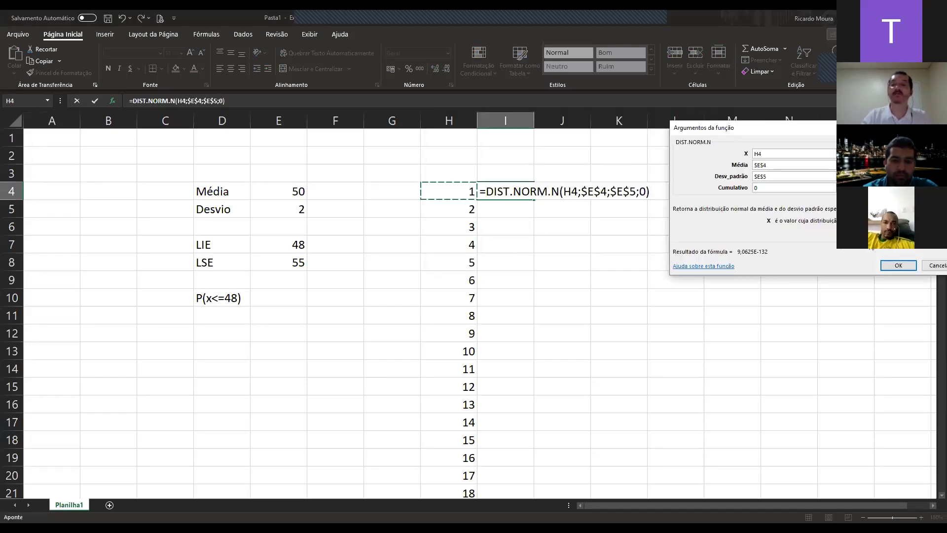
left_click(899, 266)
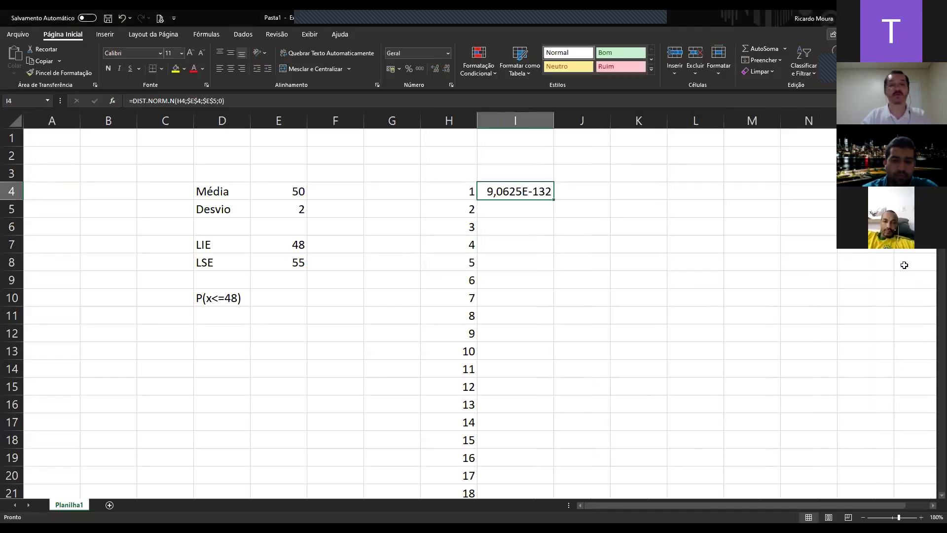
double_click(555, 200)
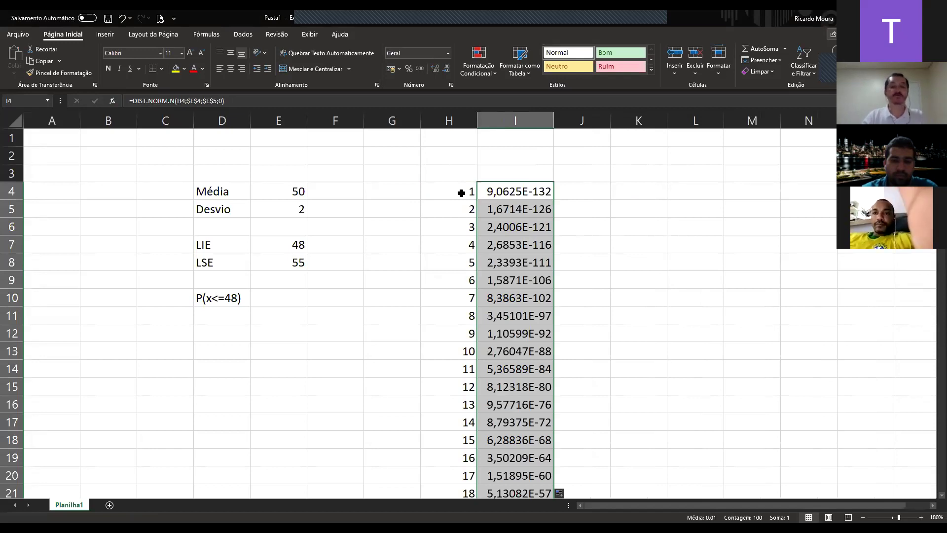
Insert the recommended line chart for I4:I103 and enlarge it to span about columns B to O and rows 1 to 19.
left_click(105, 34)
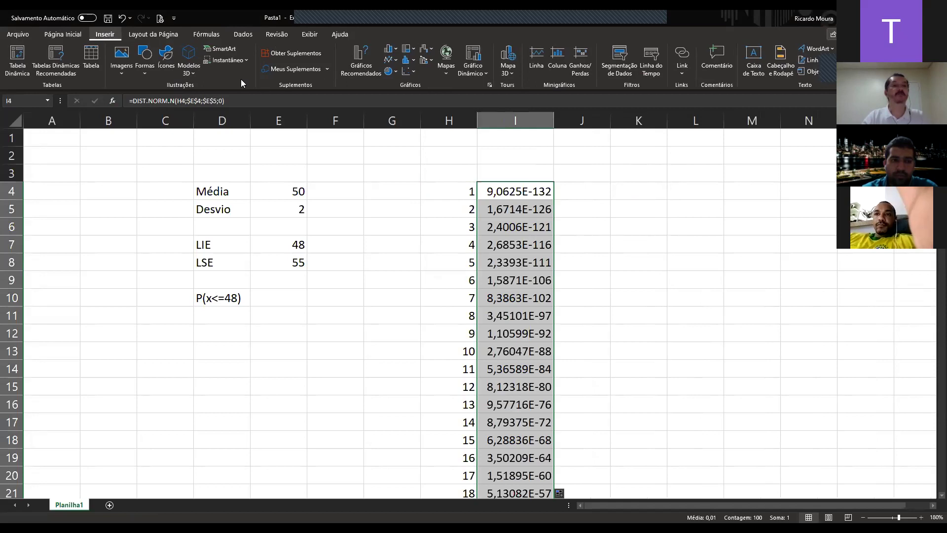
left_click(359, 59)
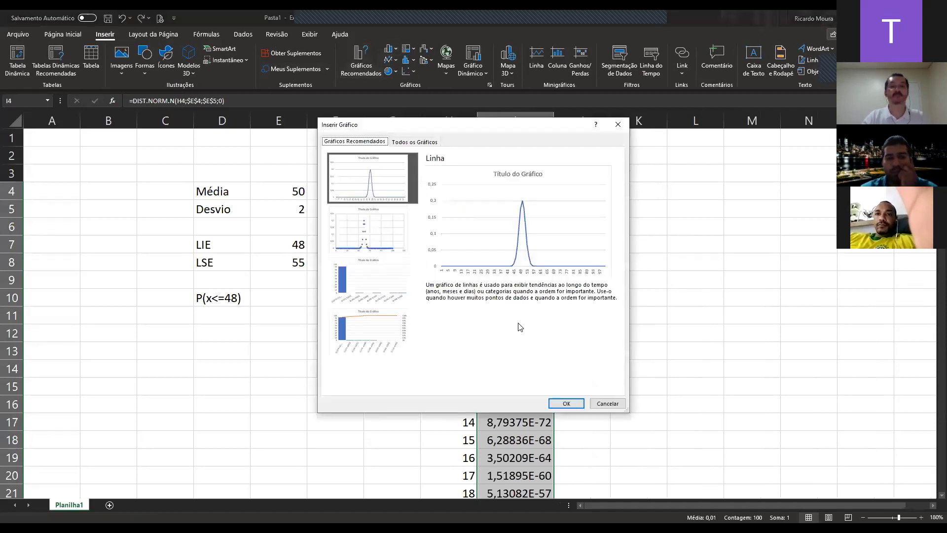
left_click(566, 403)
left_click_drag(626, 202, 460, 144)
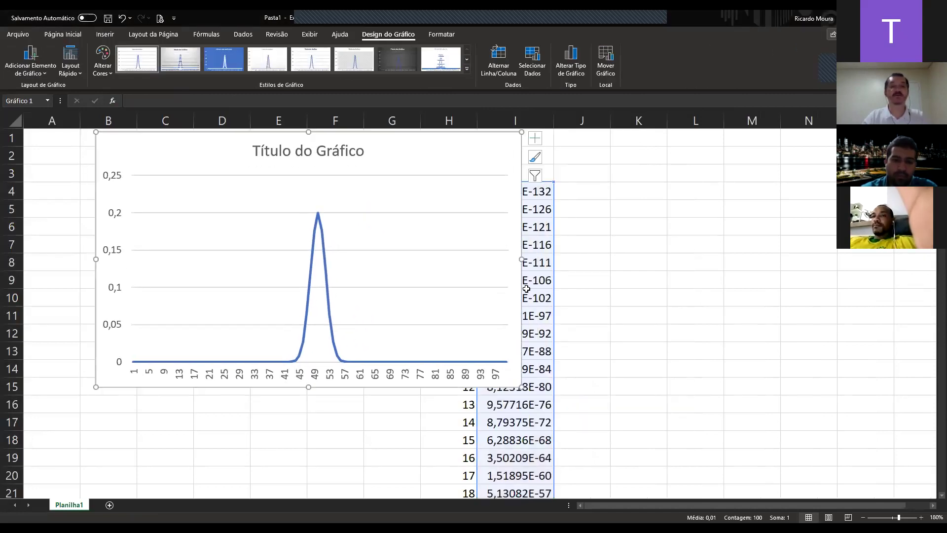
left_click_drag(521, 259, 905, 258)
left_click_drag(499, 388, 520, 468)
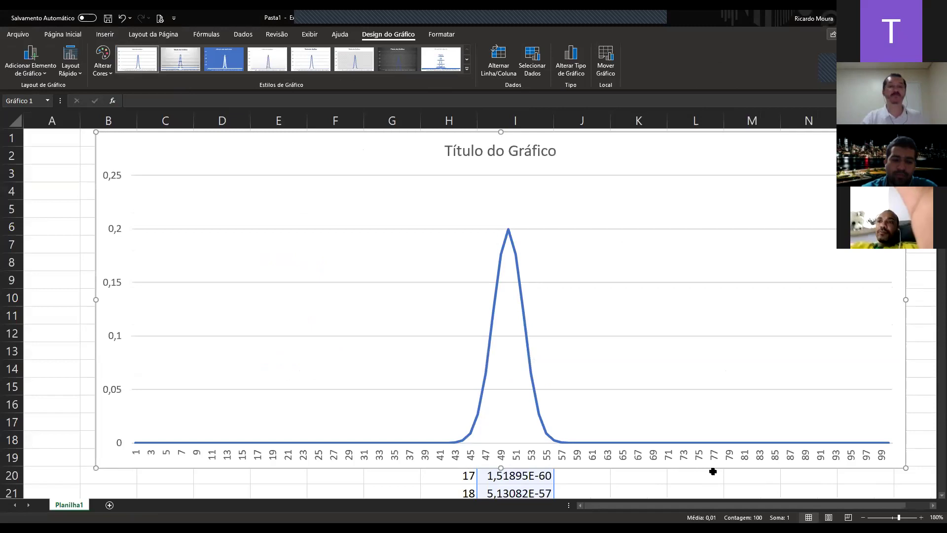
right_click(500, 263)
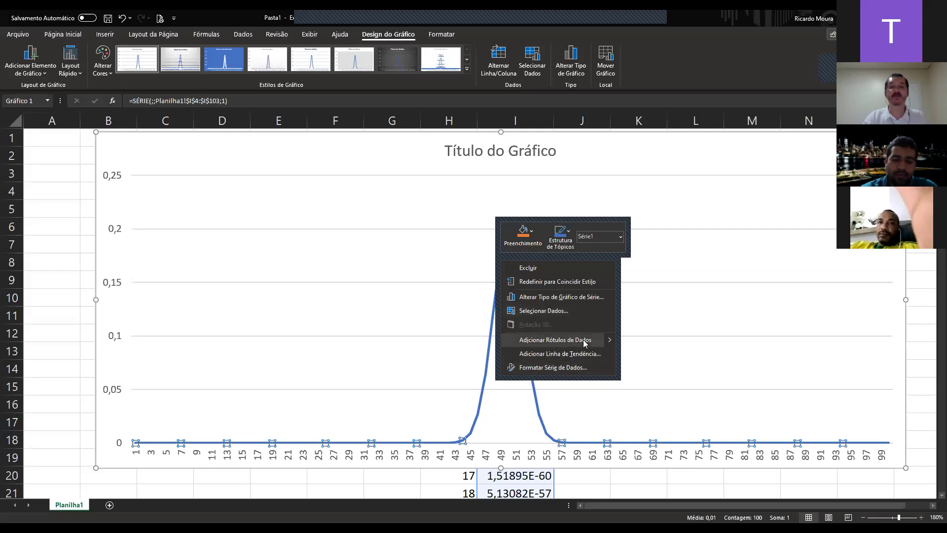
double_click(493, 316)
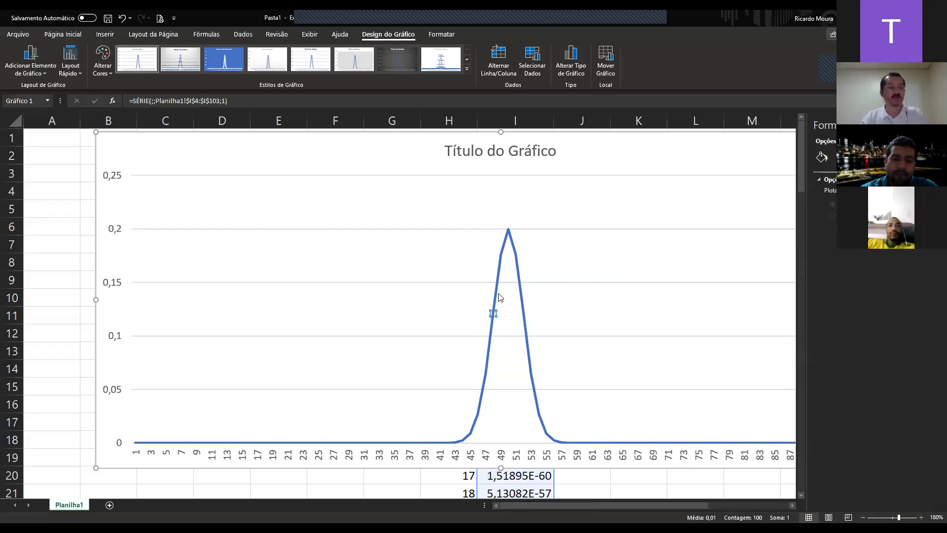
key("Escape")
key("Escape")
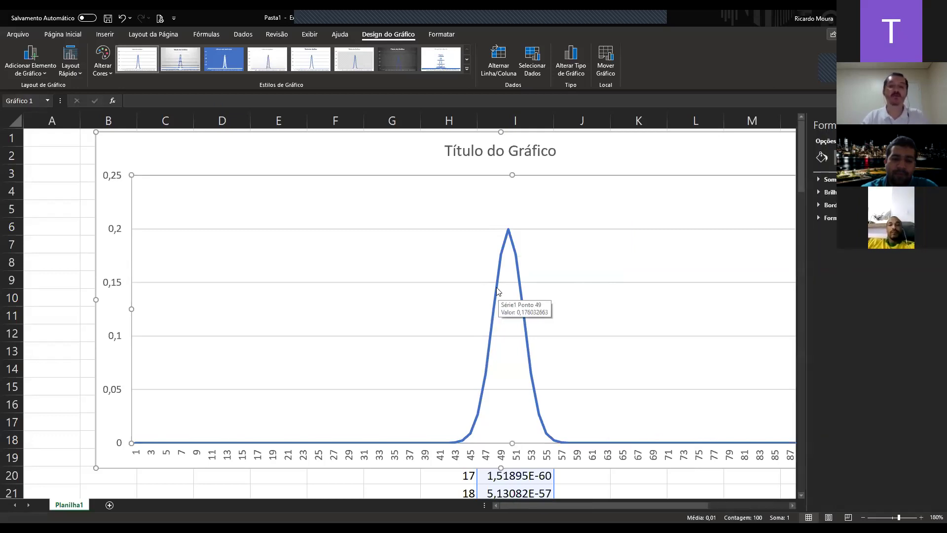
Format the chart's data series as a smoothed line (Linha suavizada).
right_click(497, 290)
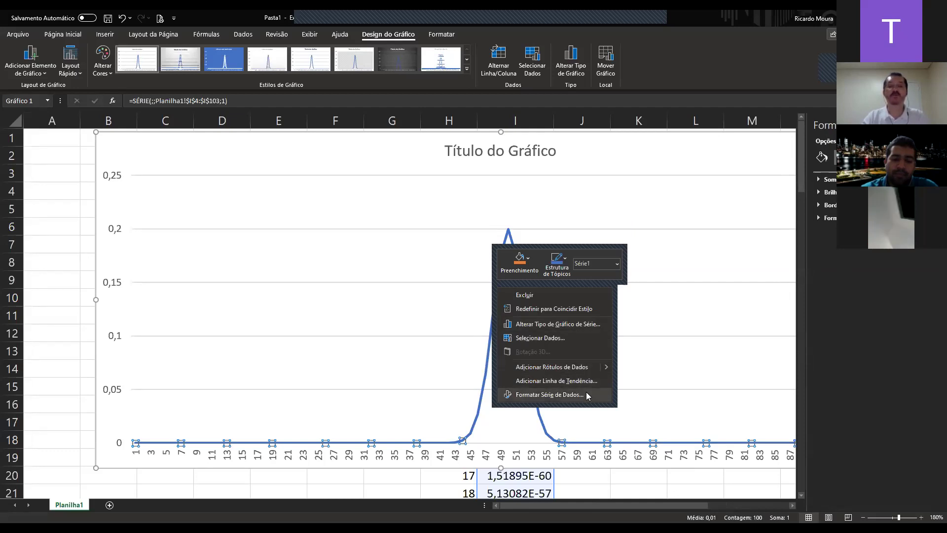
left_click(550, 394)
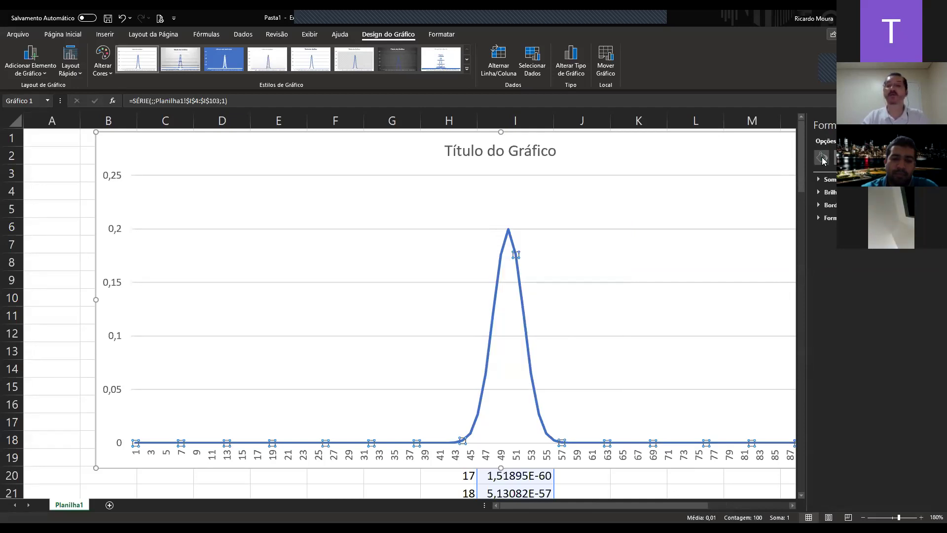
left_click(822, 157)
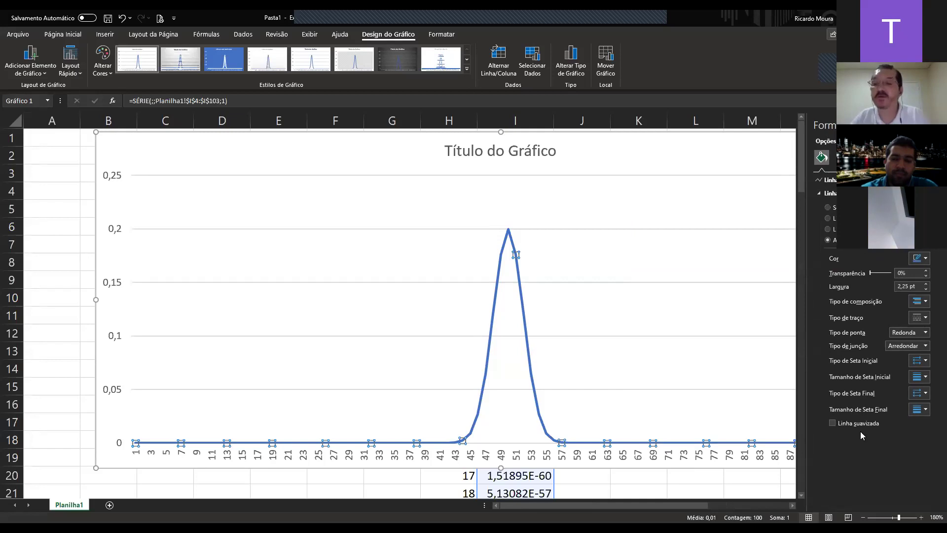
left_click(832, 423)
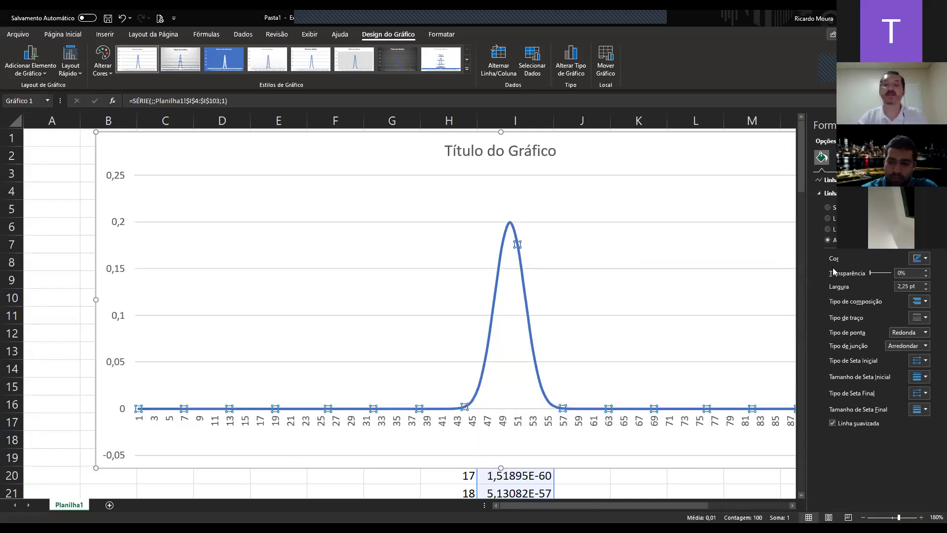
left_click(939, 125)
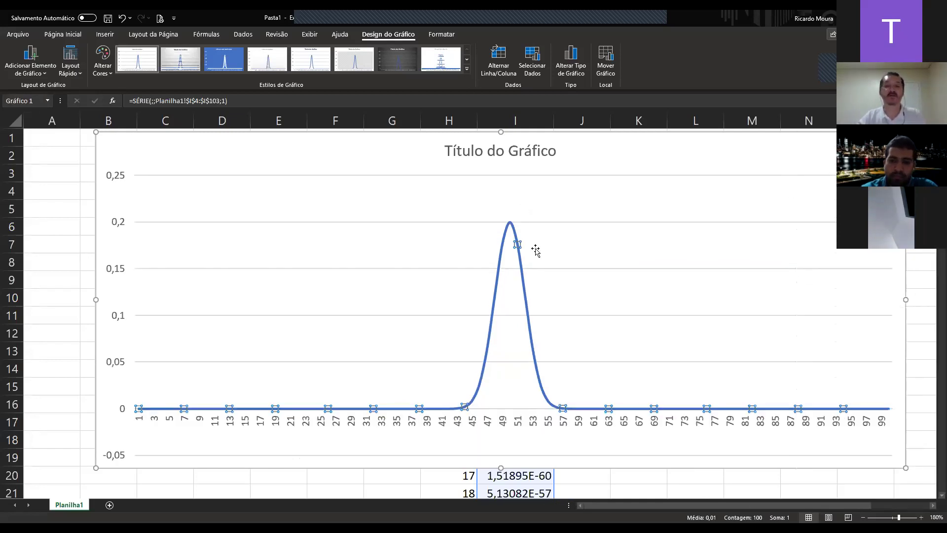
Shrink the chart so it starts at column J beside the density values and ends near row 11.
left_click(687, 160)
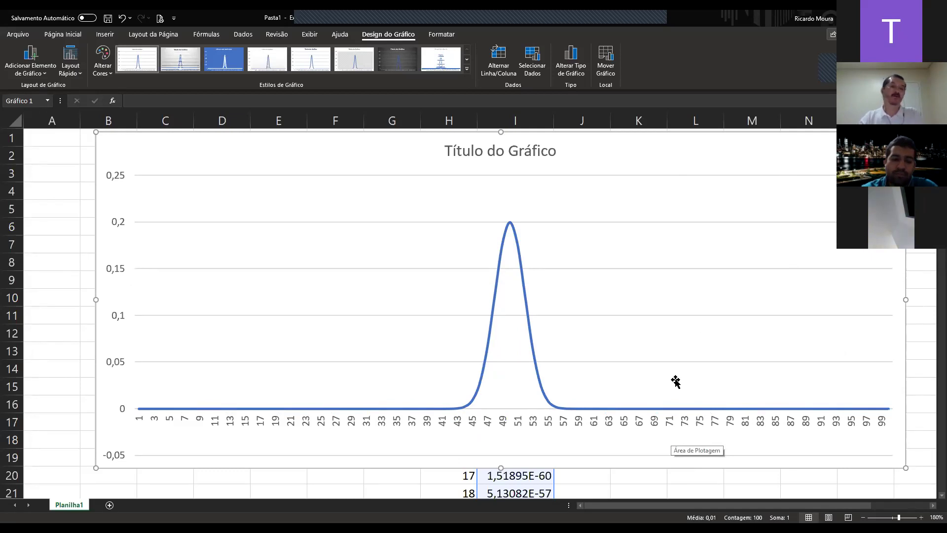
mouse_move(710, 162)
left_mouse_down()
mouse_move(680, 173)
mouse_move(705, 170)
left_mouse_up()
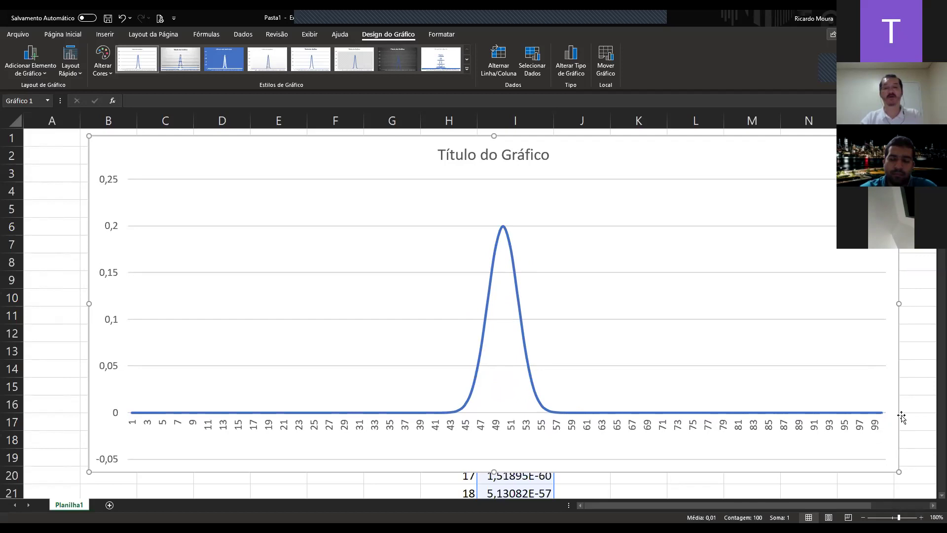
double_click(666, 168)
left_click(54, 348)
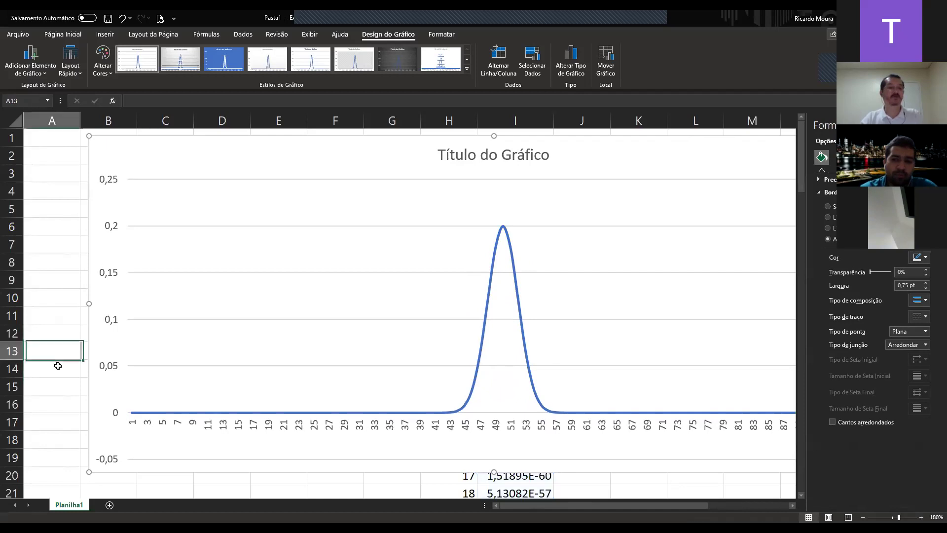
left_click(92, 463)
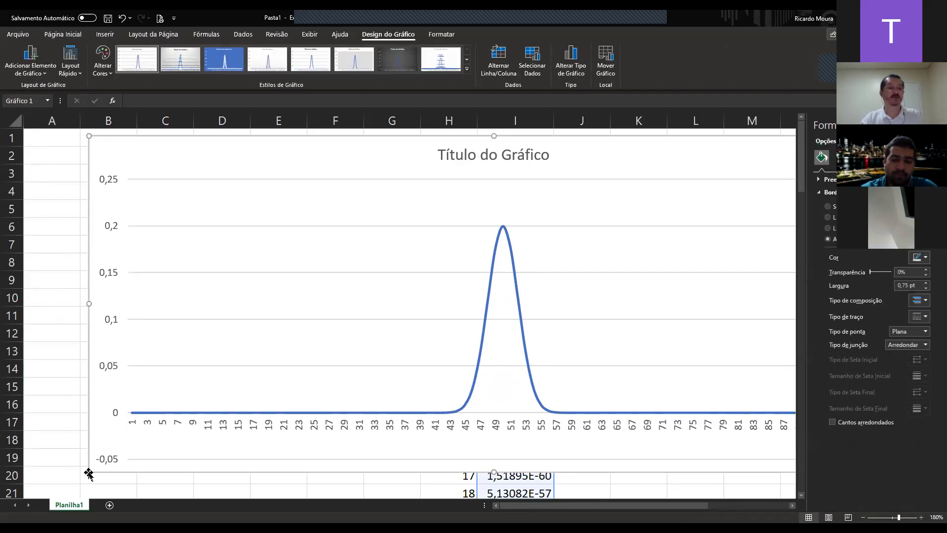
left_click_drag(90, 470, 570, 313)
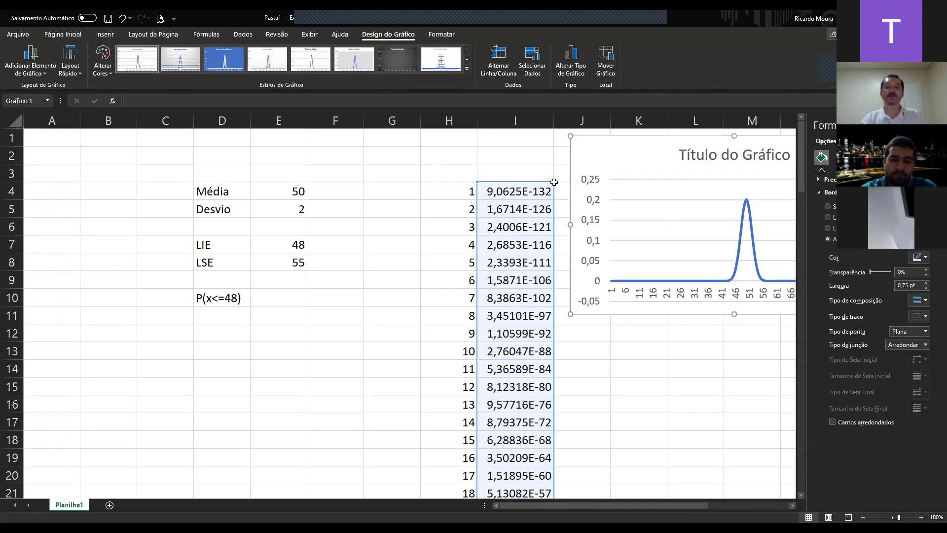
Narrow the chart's plotted data range in column I to I22:I73 and return to the chart.
left_click_drag(547, 204, 531, 499)
scroll(546, 448, "down", 2)
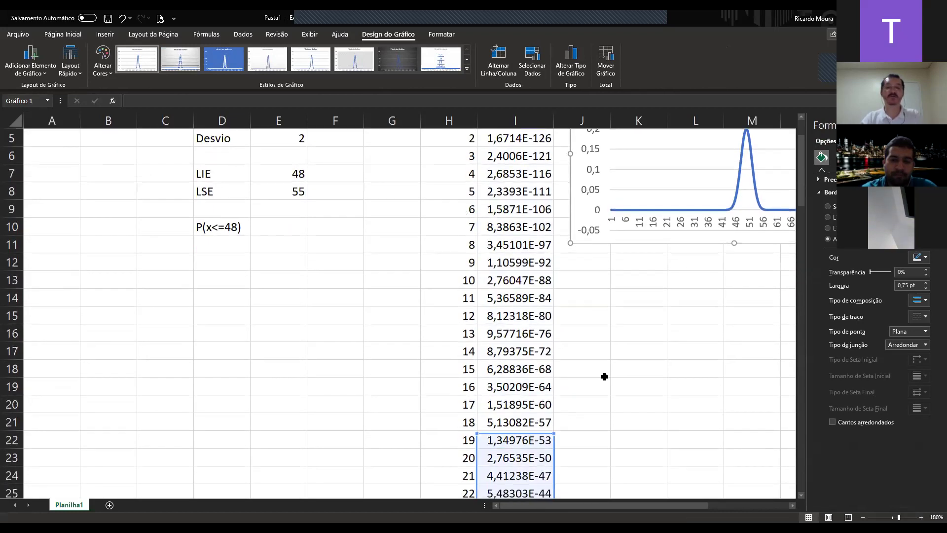
scroll(604, 376, "down", 10)
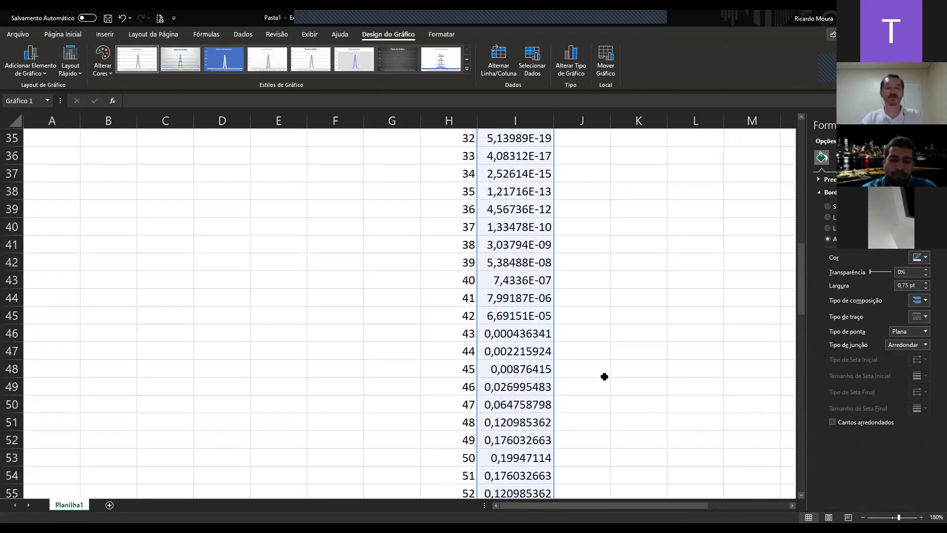
scroll(604, 376, "down", 20)
scroll(554, 287, "up", 10)
scroll(545, 225, "up", 3)
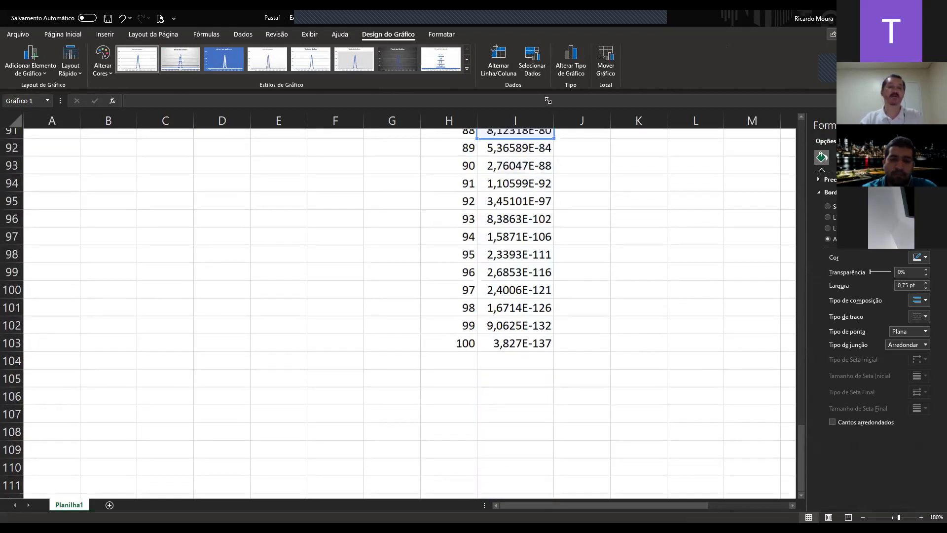
scroll(545, 224, "up", 5)
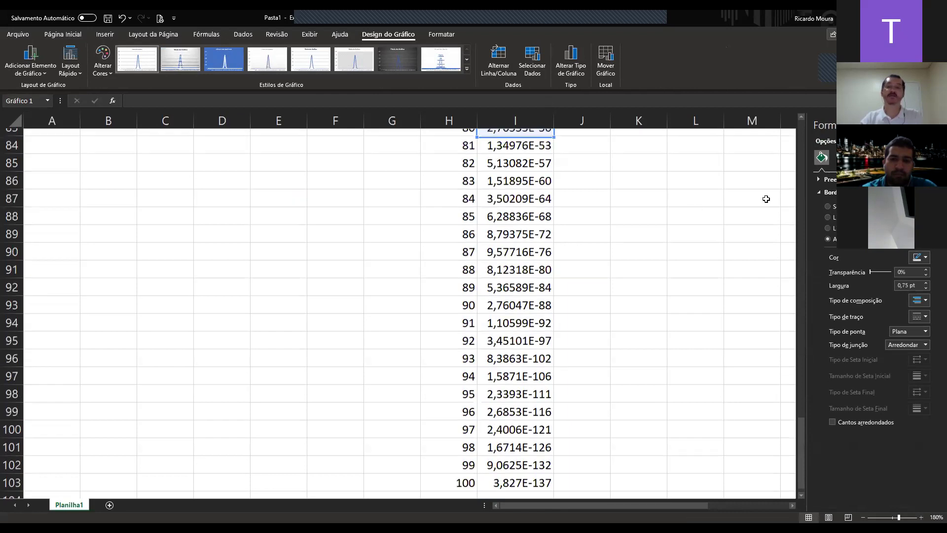
scroll(545, 224, "up", 2)
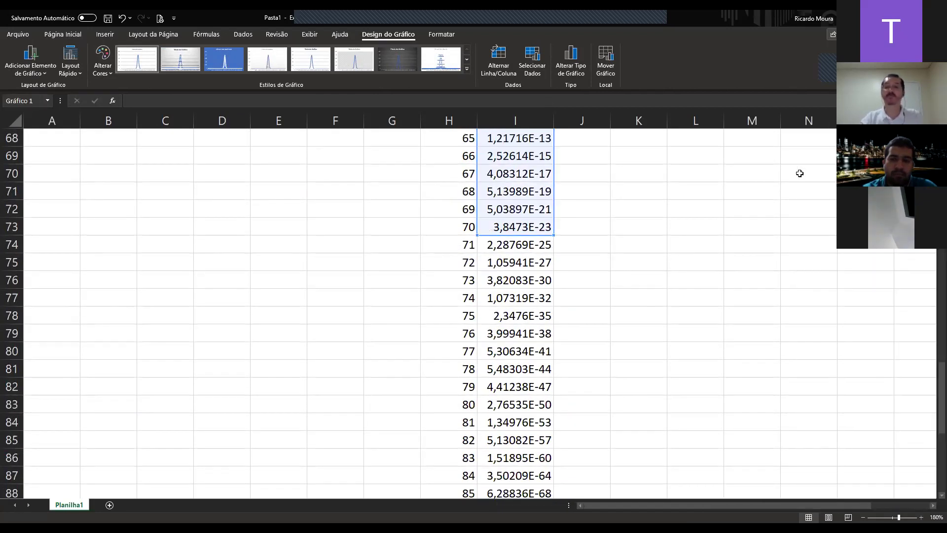
left_click(799, 173)
key("ctrl+Home")
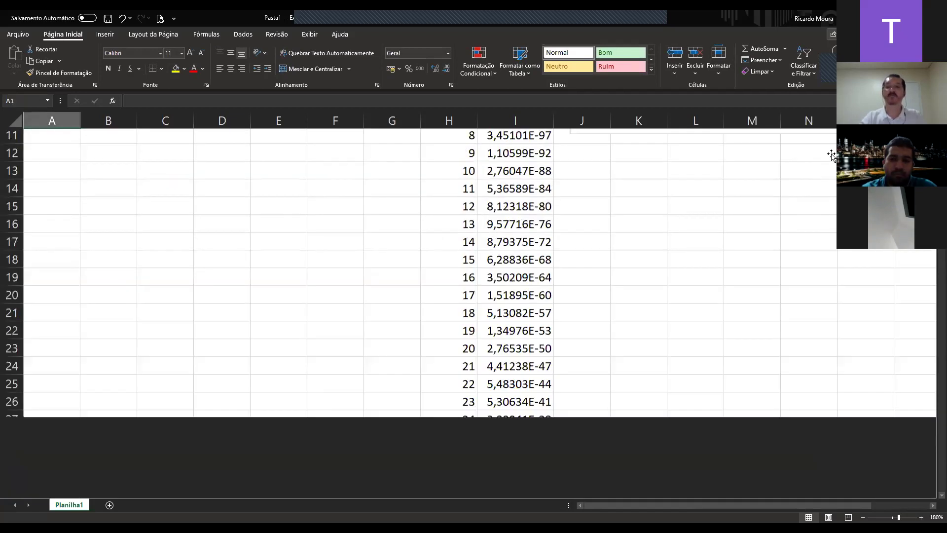
left_click(827, 171)
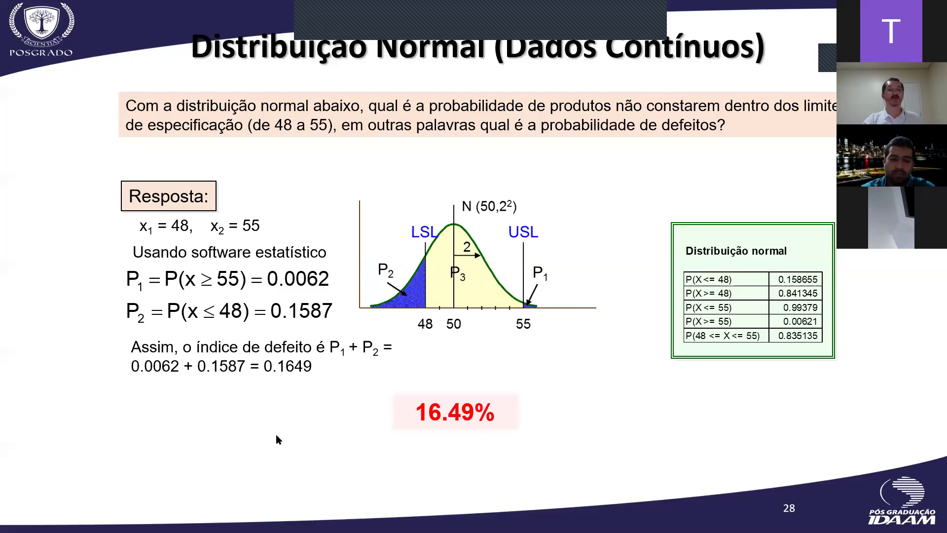
Switch to the slideshow and browse from slide 28 to slide 37, Dados Discretos – Distribuição Binomial.
key("Right")
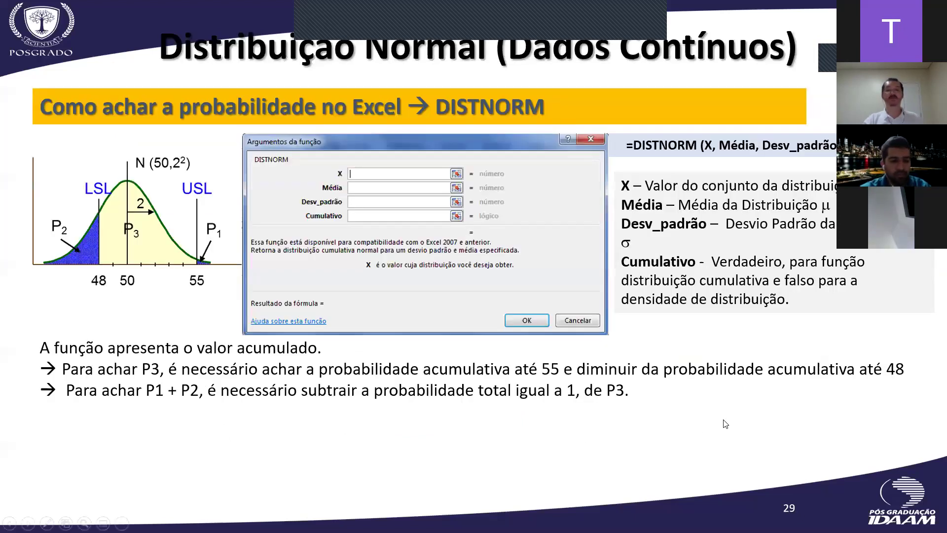
key("Right")
key("Right")
key("Right")
key("Right")
key("Right")
key("Right")
key("Right")
key("Right")
key("Right")
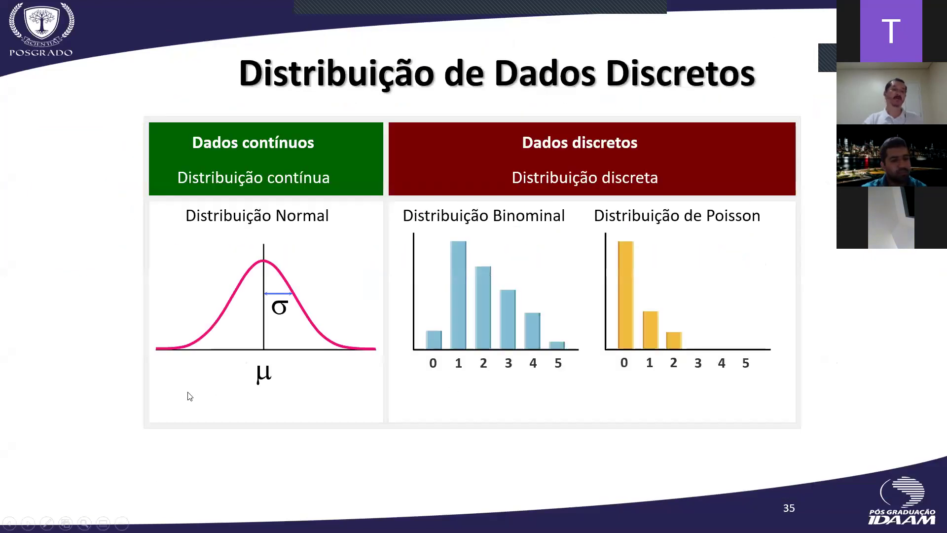
key("Right")
key("Right")
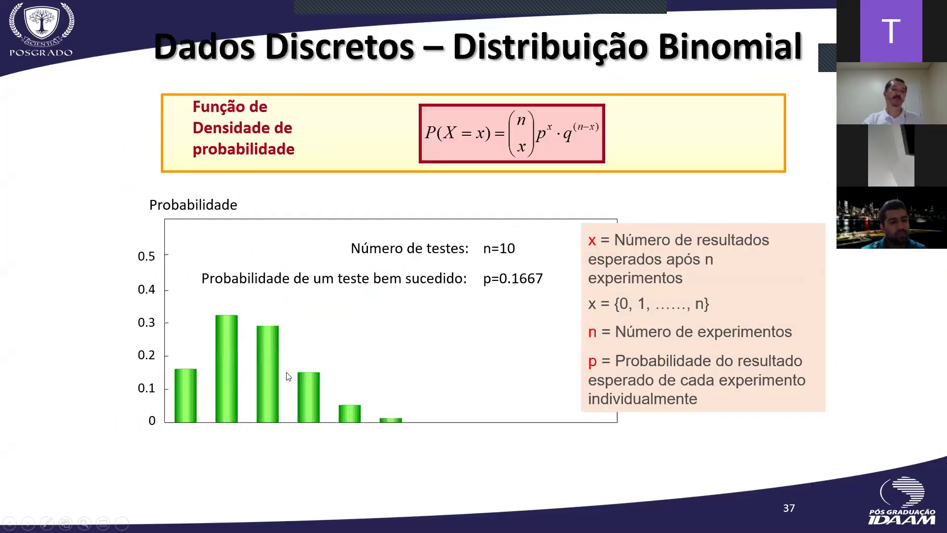
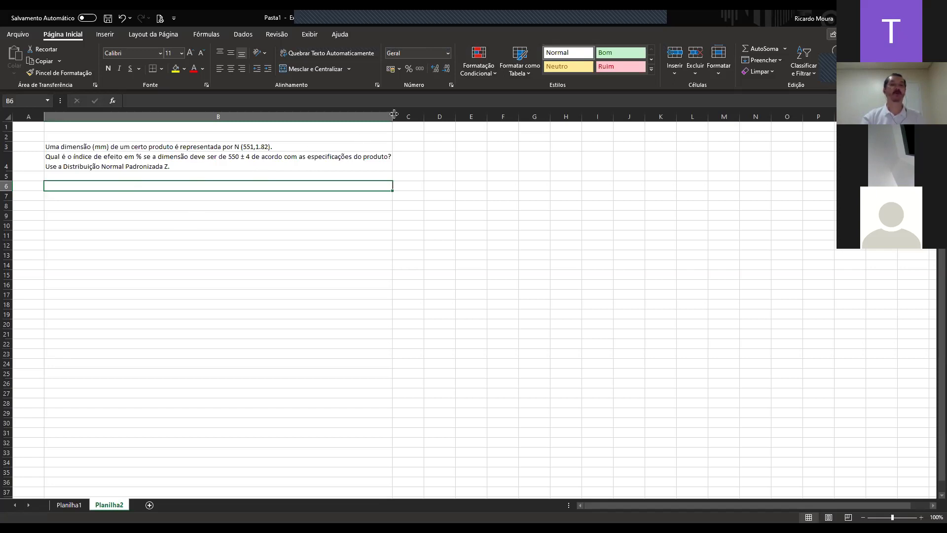
Enter the label Média in E3 of Planilha2 with the value 555 beneath it in E4.
left_click_drag(394, 114, 183, 106)
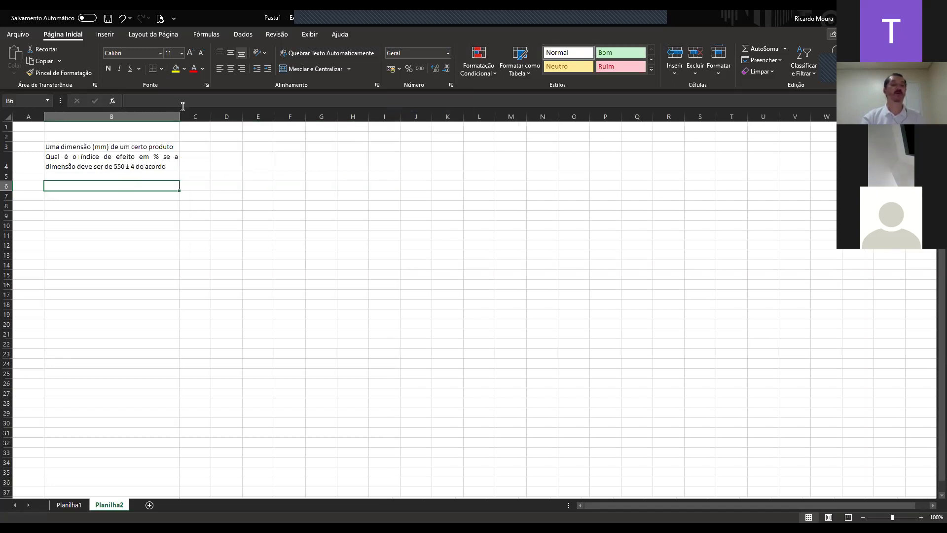
key("ctrl+z")
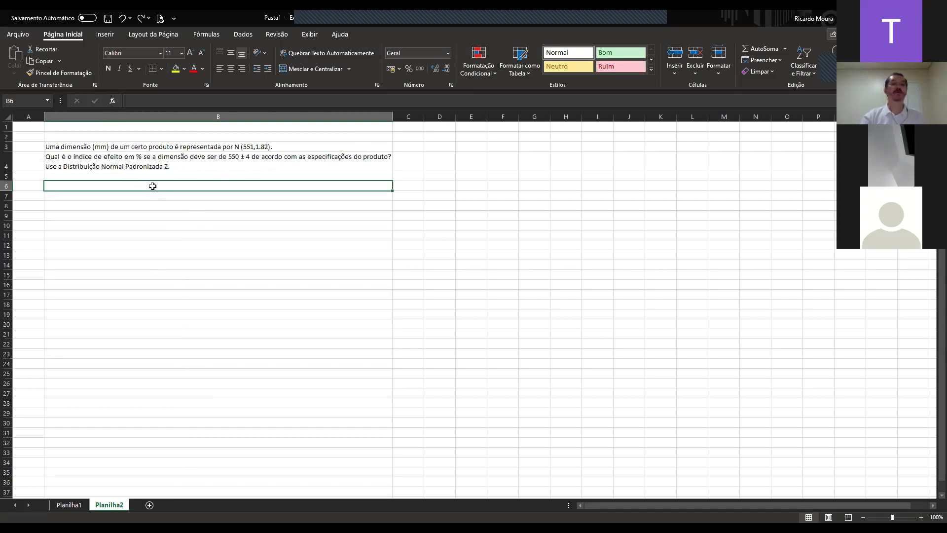
left_click(472, 145)
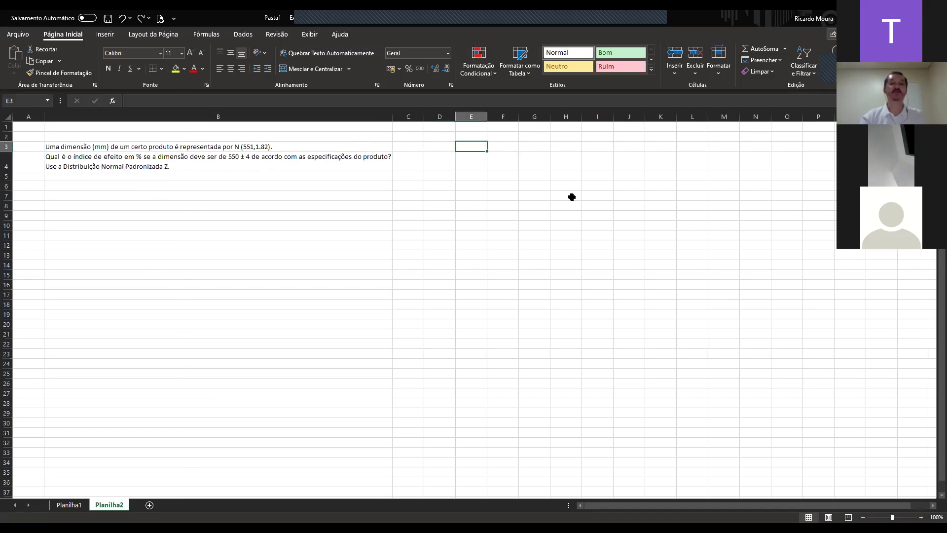
type("Média")
key("Return")
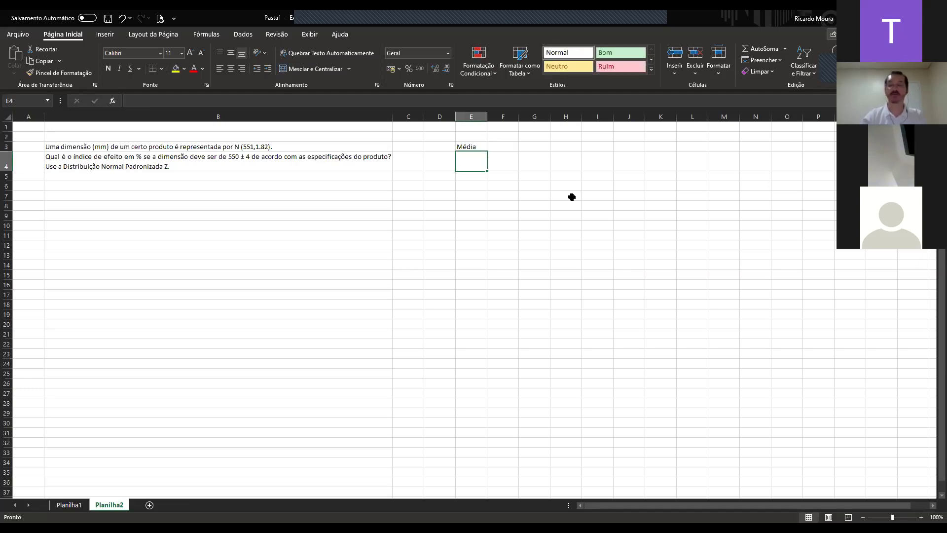
type("555")
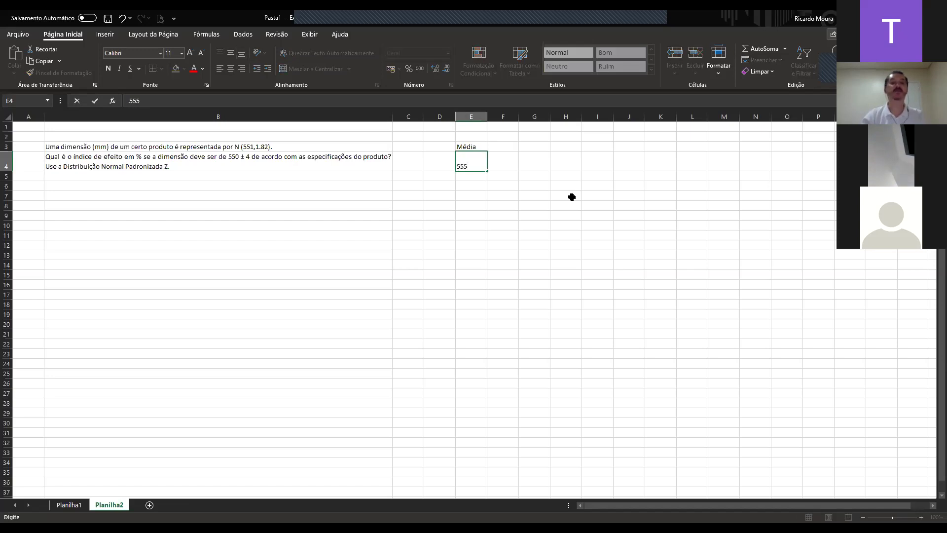
key("Return")
Enter the label Desvio in F3 with the value 1,82 beneath it in F4.
key("Up")
key("Up")
key("Right")
type("Desvio")
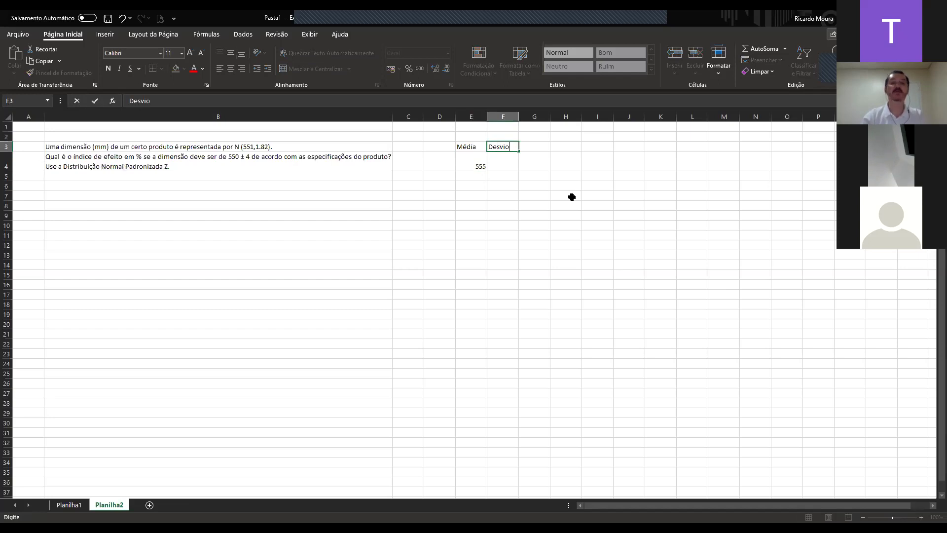
key("Return")
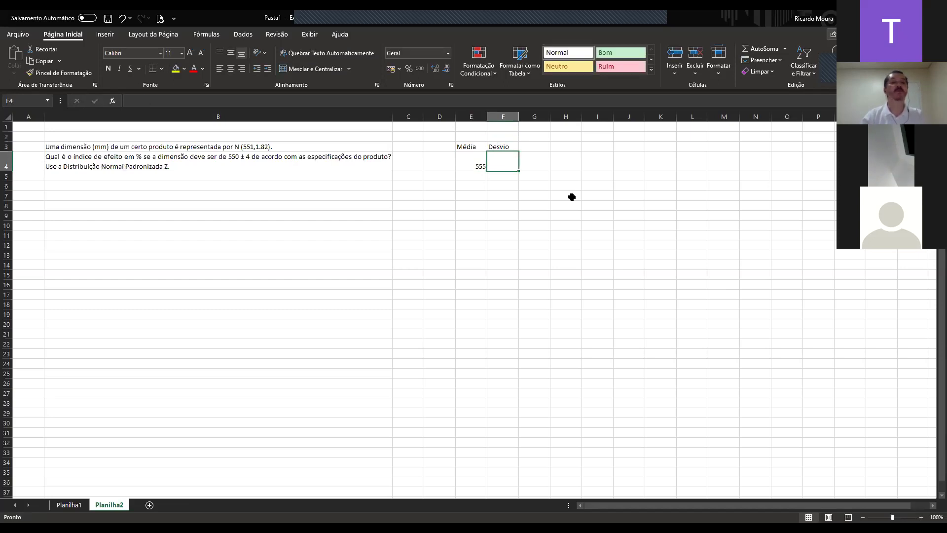
type("1,82")
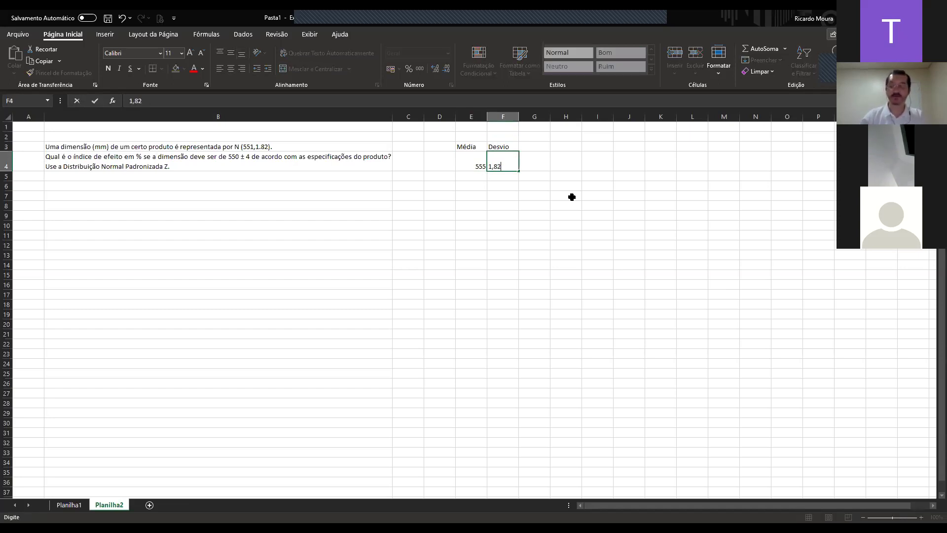
key("Return")
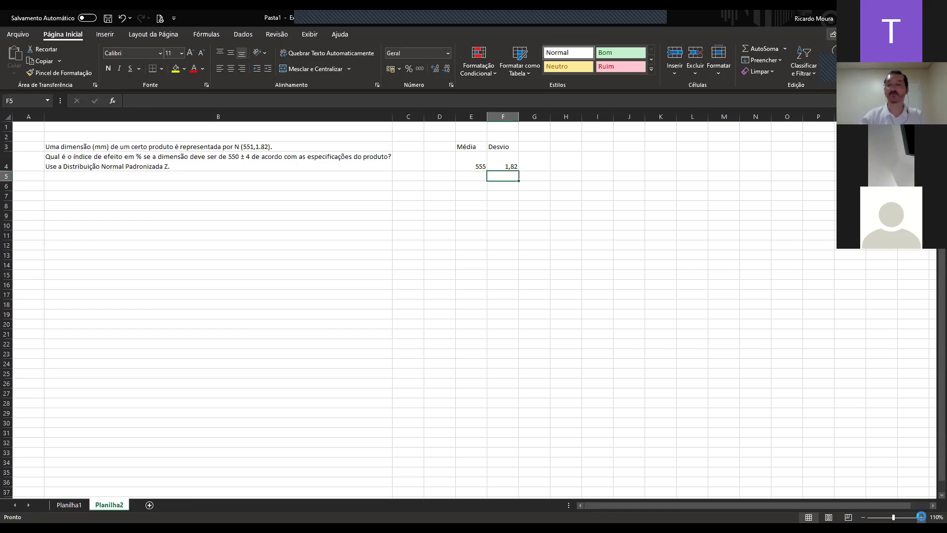
Set the mean in E4 to 551 to match the problem statement in B3.
scroll(483, 238, "up", 2)
scroll(483, 239, "up", 2)
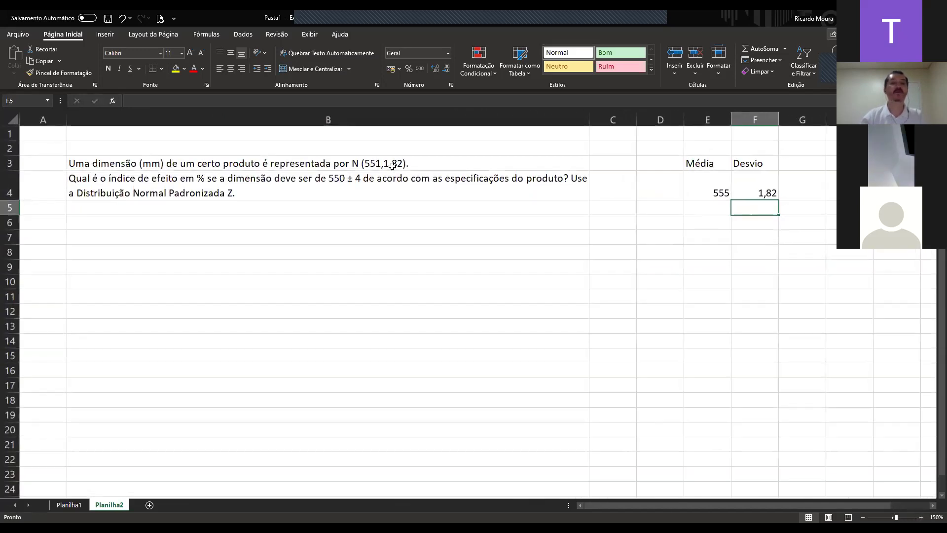
left_click(345, 166)
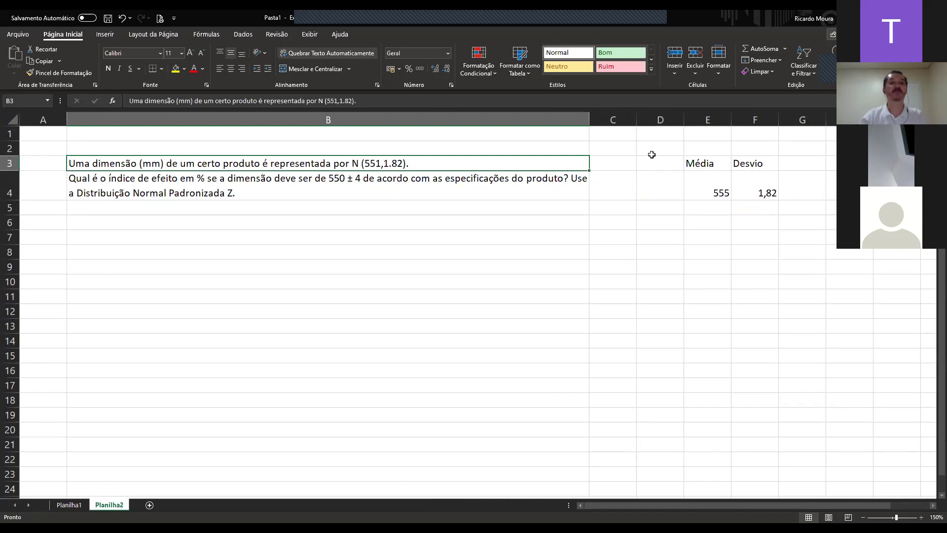
left_click(698, 192)
type("551")
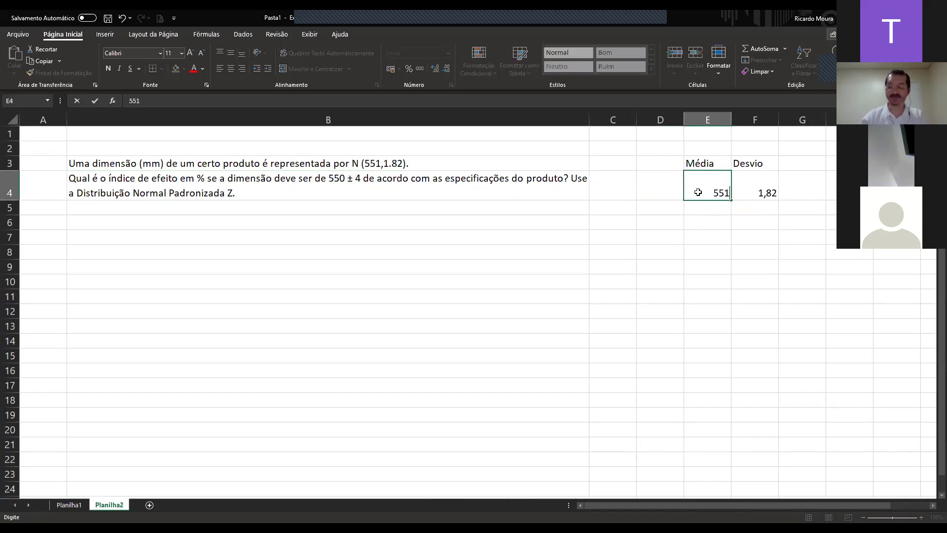
key("Return")
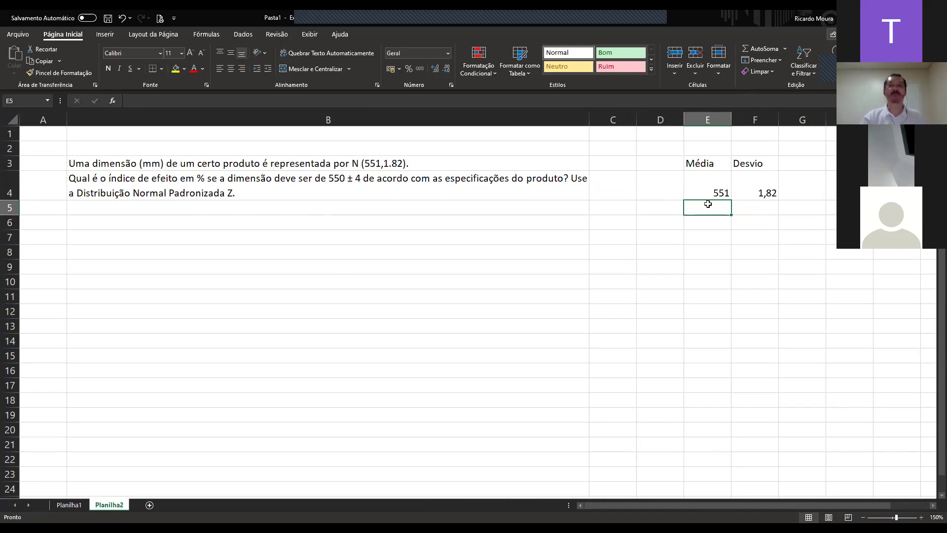
Move the Média label and its value to C6:D6, and the Desvio label and its value to C7:D7.
left_click(711, 222)
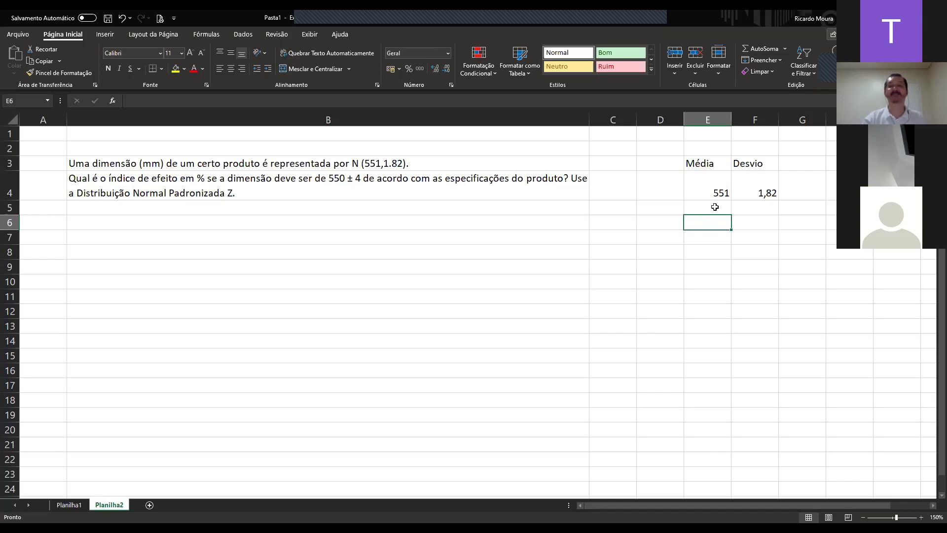
left_click(720, 165)
left_click_drag(714, 173, 618, 230)
left_click(719, 196)
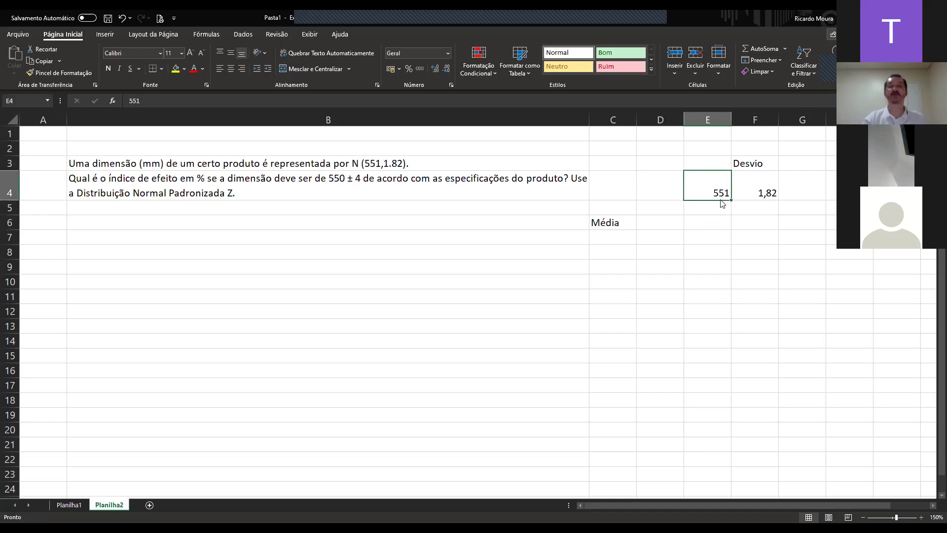
left_click_drag(756, 164, 671, 223)
left_click(752, 166)
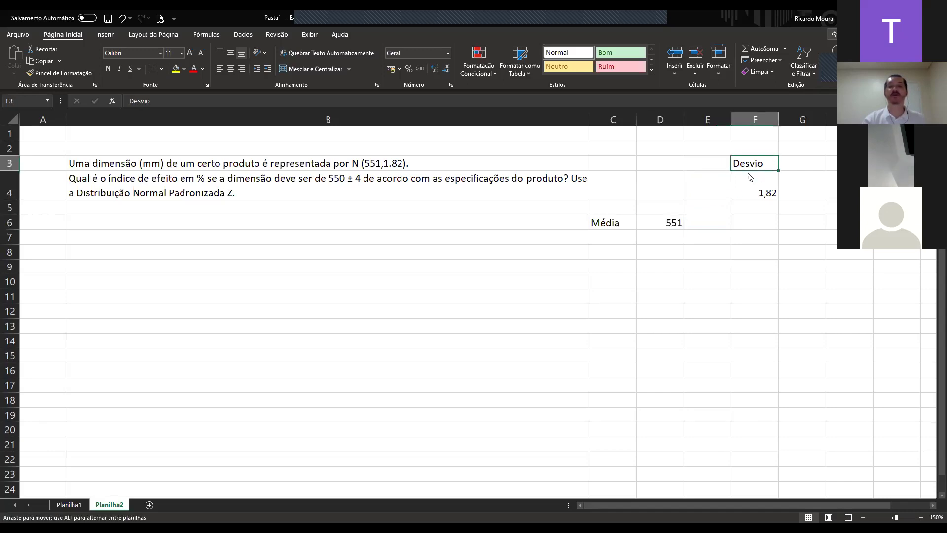
left_click_drag(754, 170, 611, 236)
left_click(759, 192)
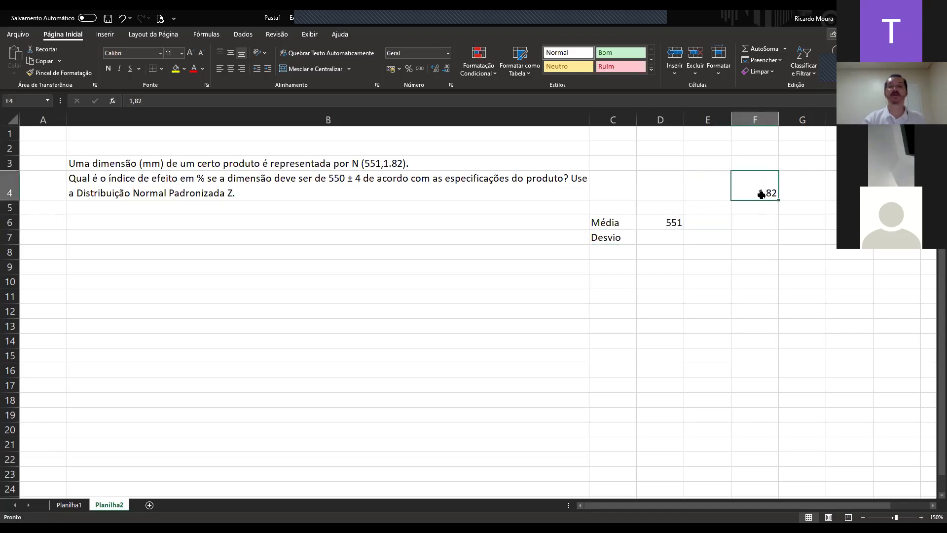
left_click_drag(753, 204, 664, 242)
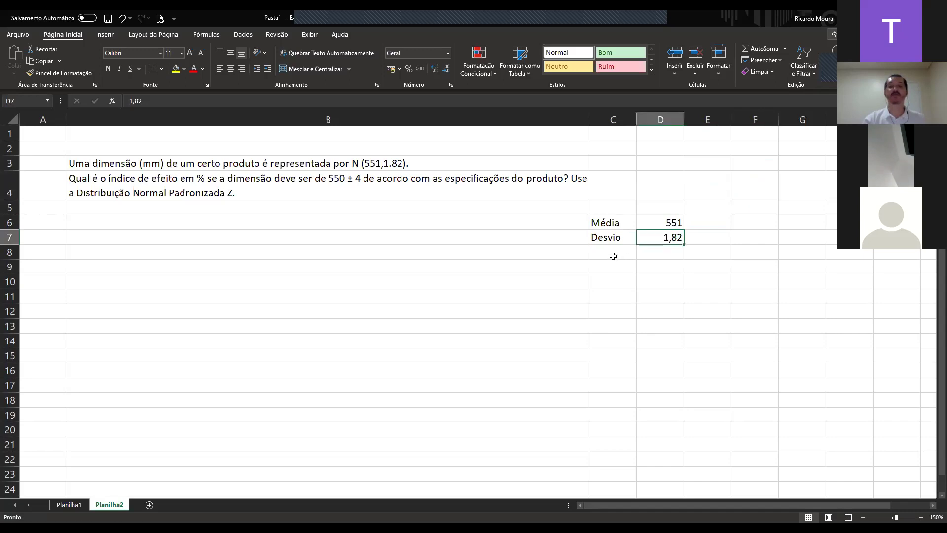
Enter the specification limit labels LSE in C9 and LIE in C10.
left_click(615, 267)
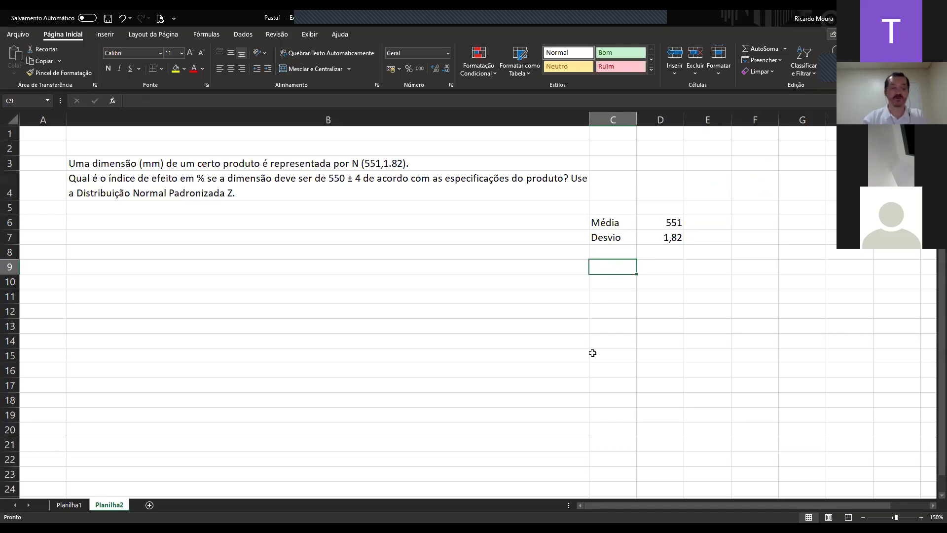
type("LSE")
key("Return")
key("Up")
key("Right")
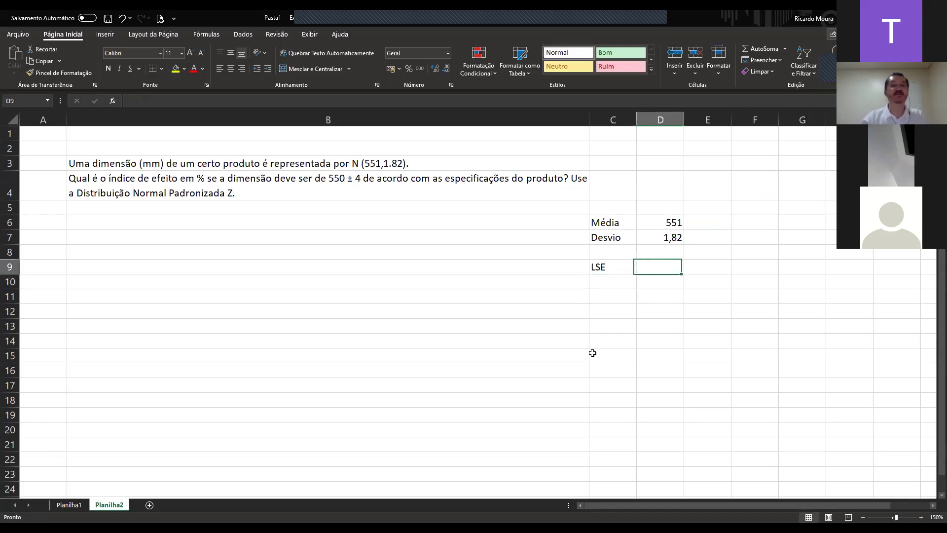
key("Left")
key("Down")
type("LIE")
key("Return")
key("Up")
key("Up")
key("Right")
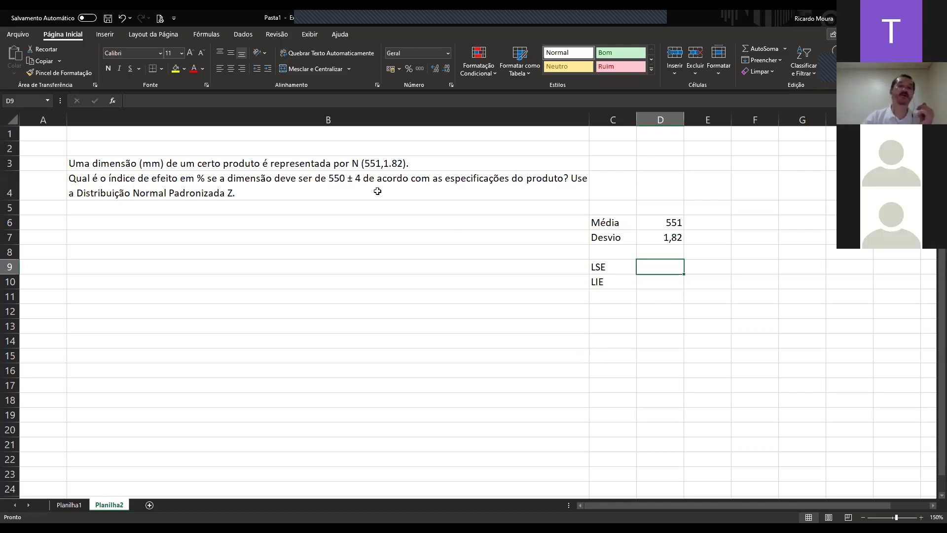
Color the text "550 ± 4" red within the problem statement in B4.
left_click(299, 179)
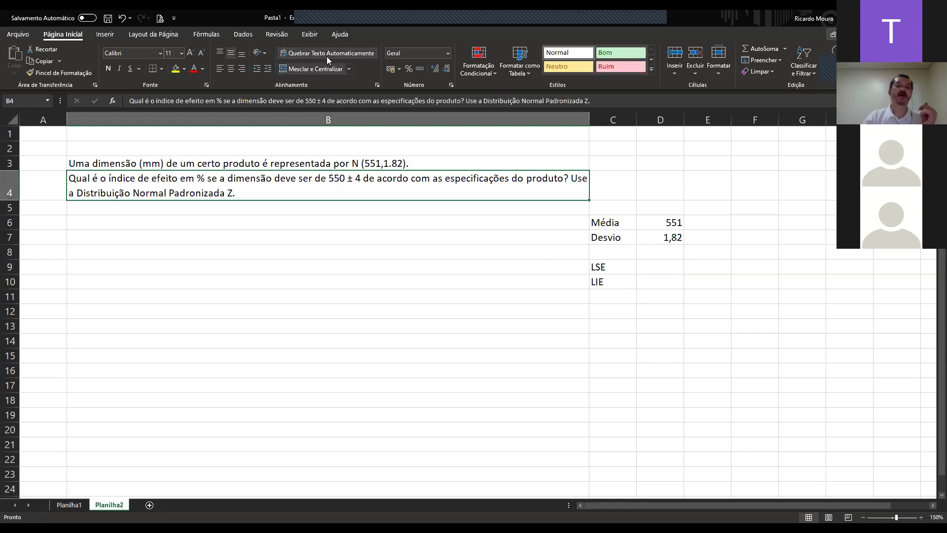
left_click_drag(306, 101, 326, 103)
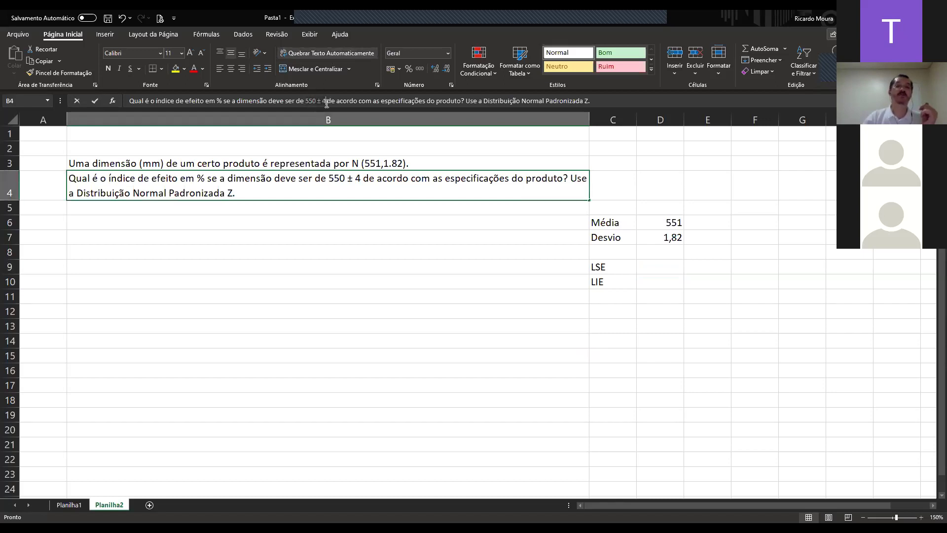
left_click(193, 69)
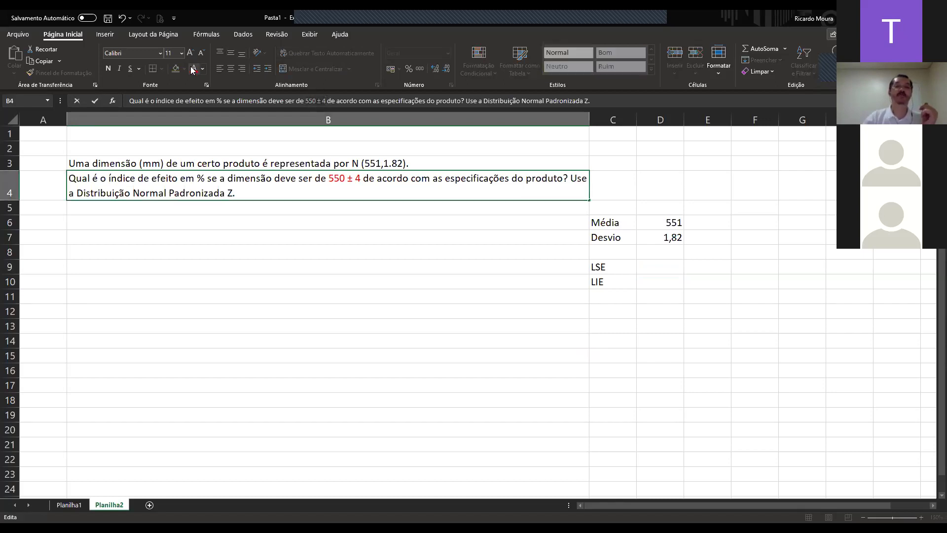
Enter the upper limit formula =551+4 in D9 and the lower limit formula =551-4 in D10.
key("Return")
left_click(662, 268)
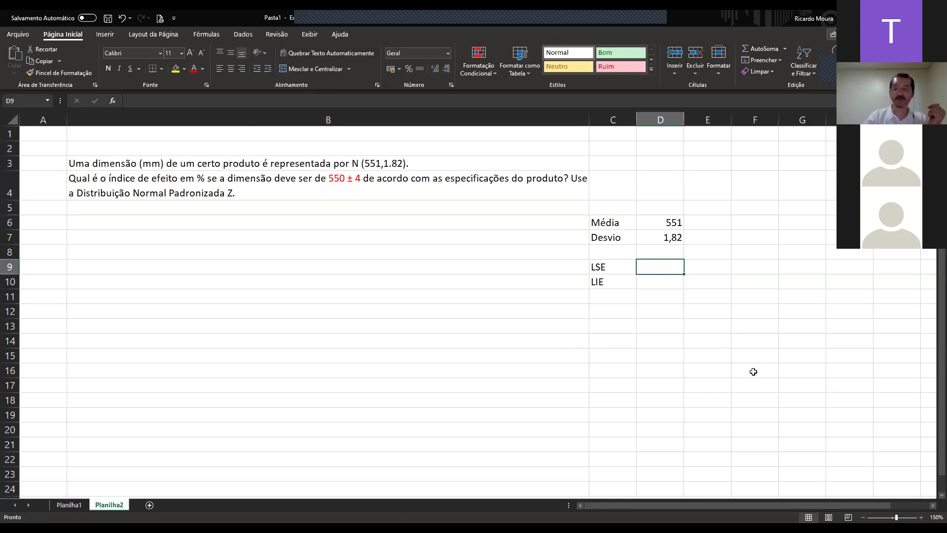
type("=551+4")
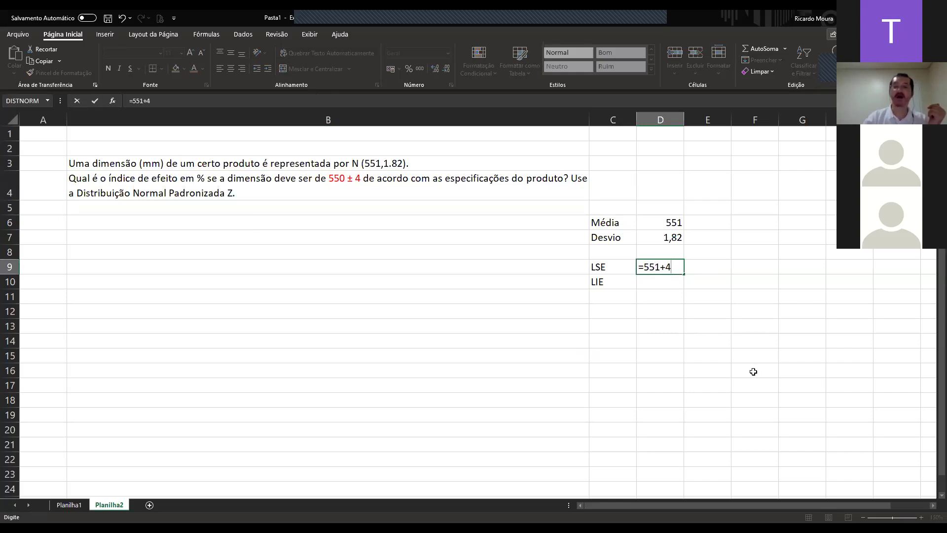
key("Return")
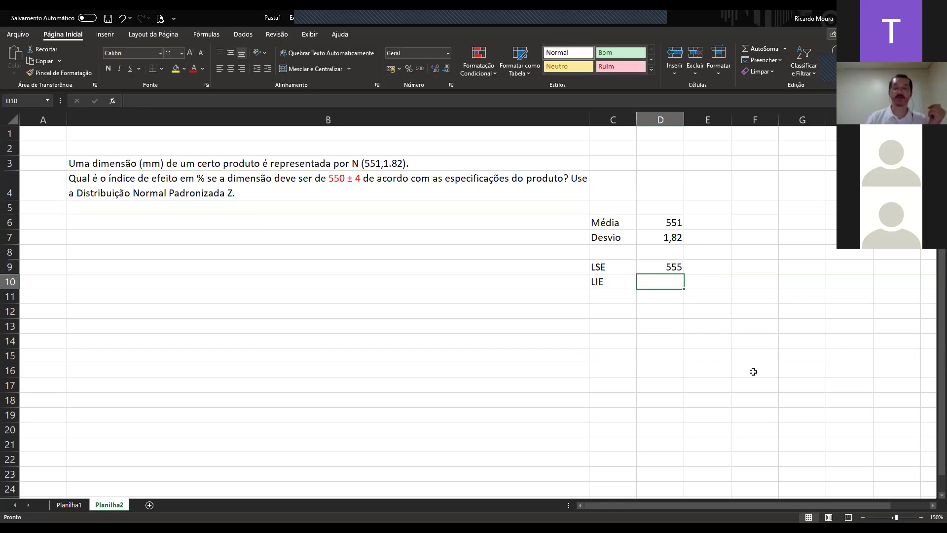
type("=551-4")
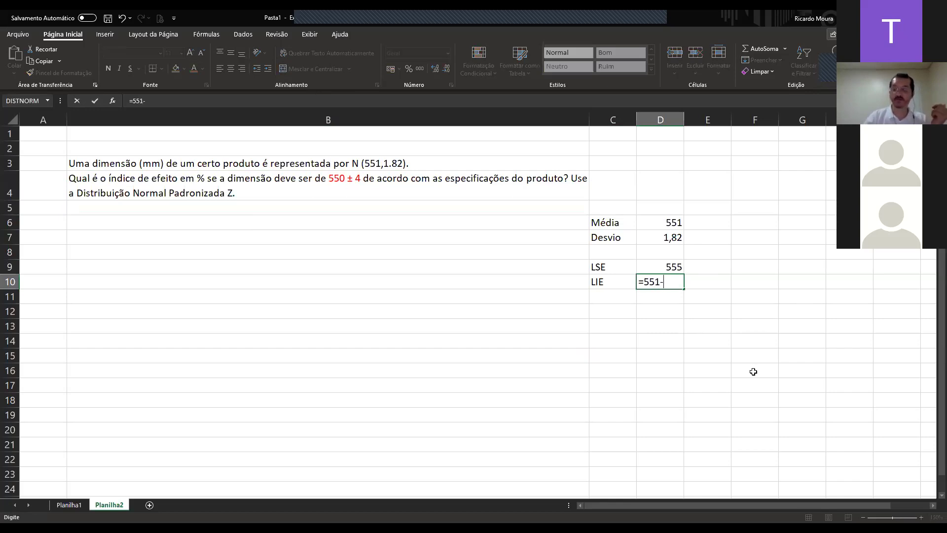
key("Return")
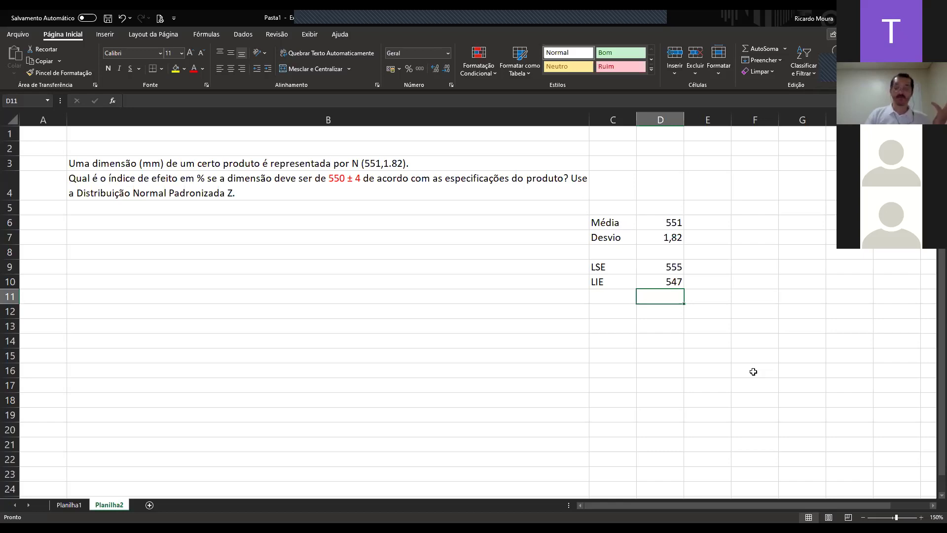
Enter the probability label P(x>547) in C12.
key("Return")
key("Left")
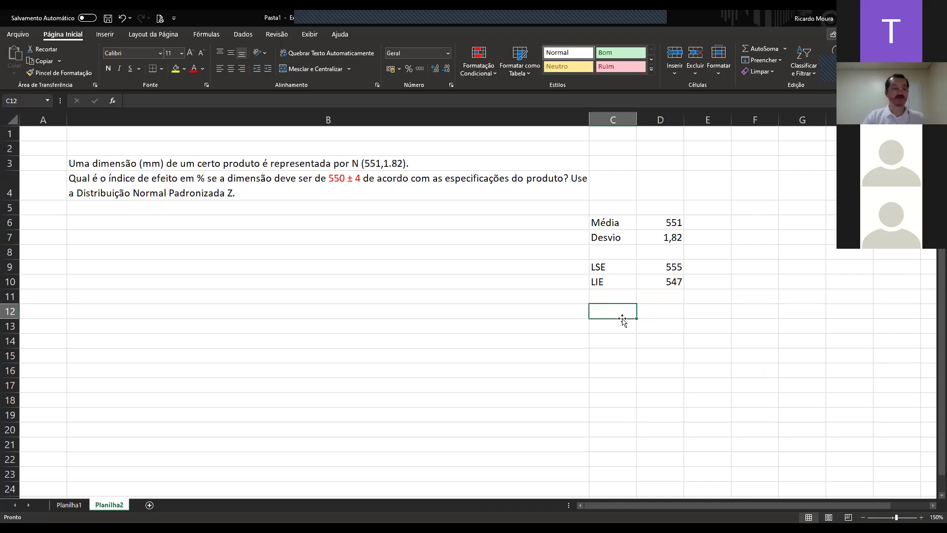
type("P(x")
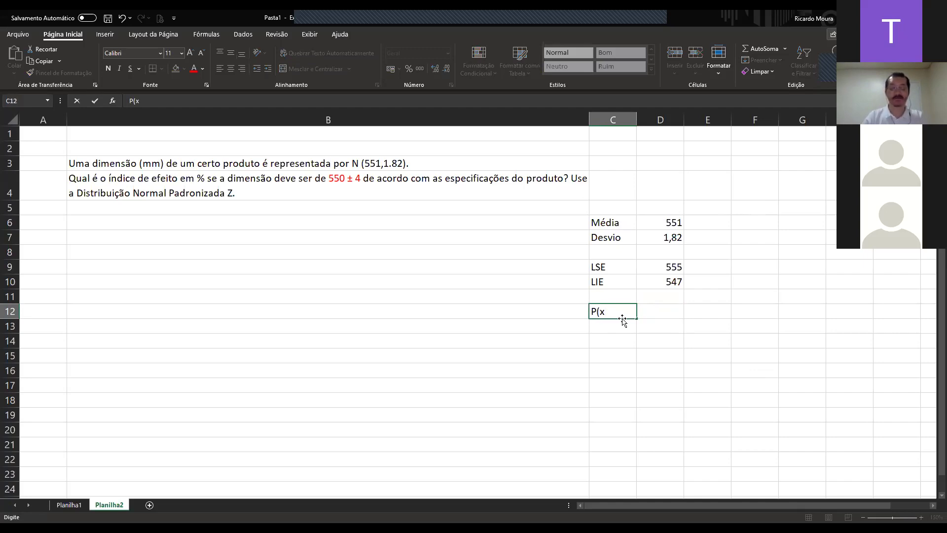
type(">")
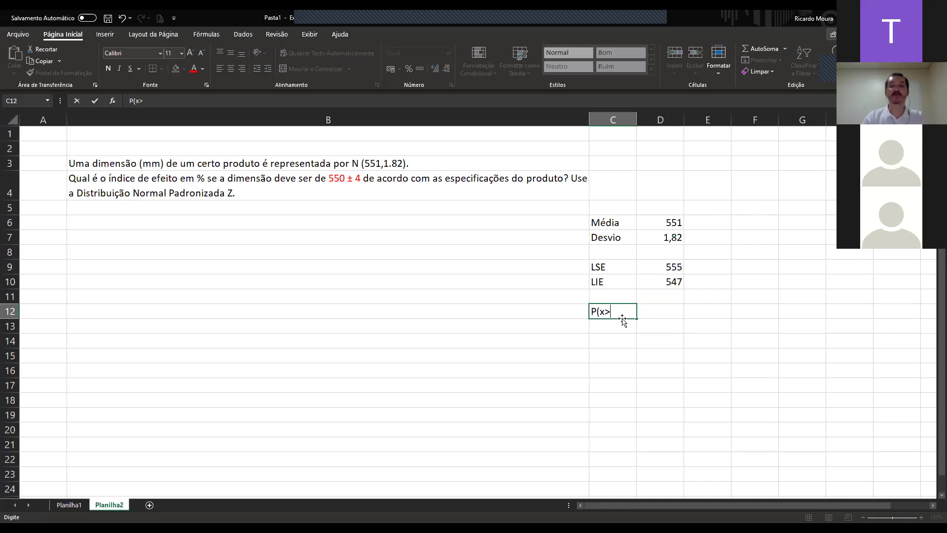
type("55")
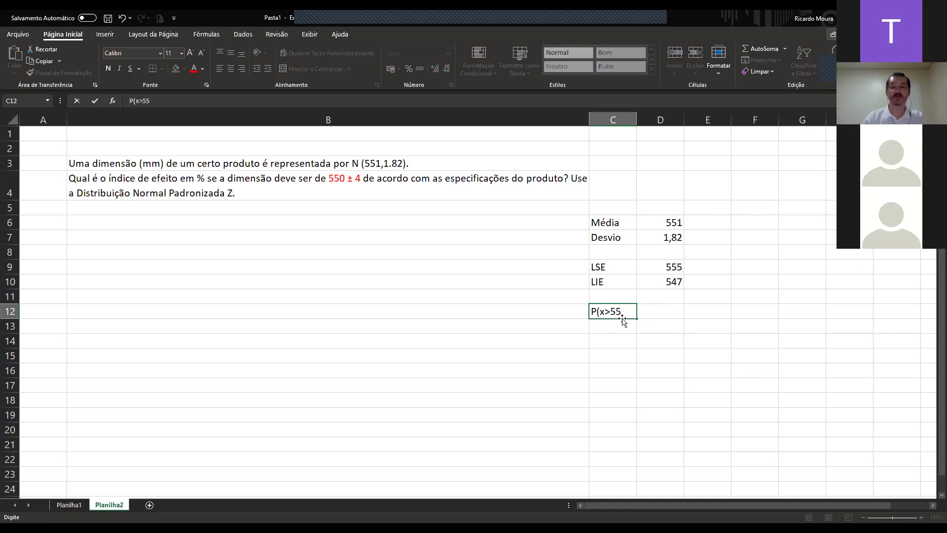
type("5")
key("BackSpace")
key("BackSpace")
type("47)")
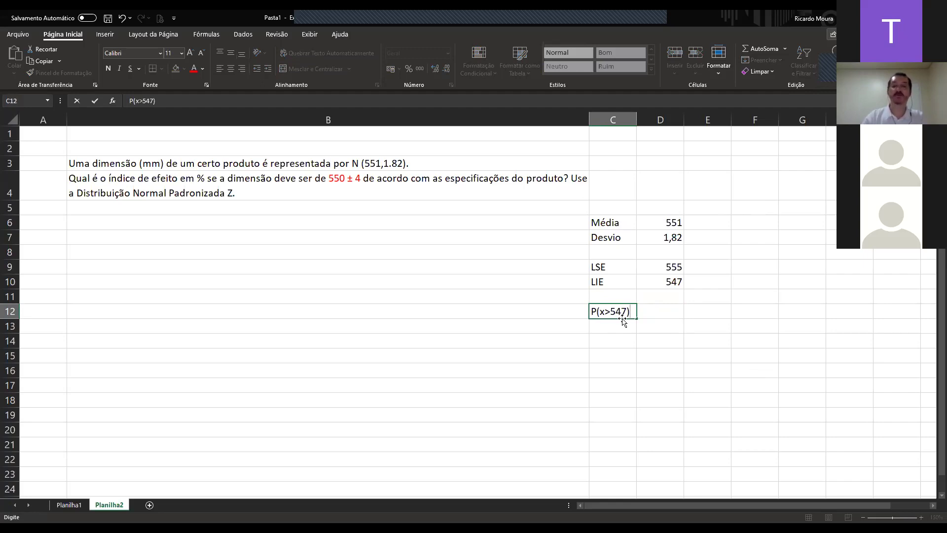
key("Return")
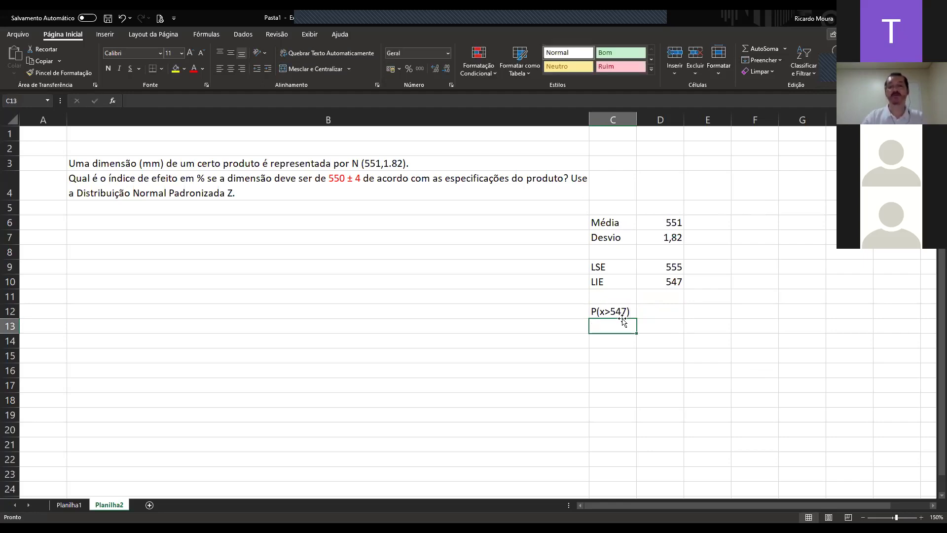
Enter the probability label P(x>555) in C13.
type("P(")
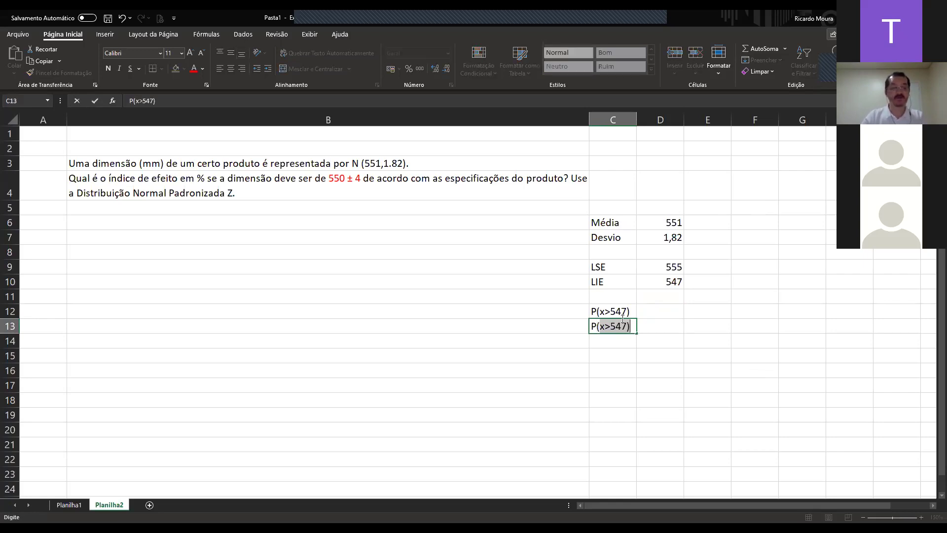
type("x<")
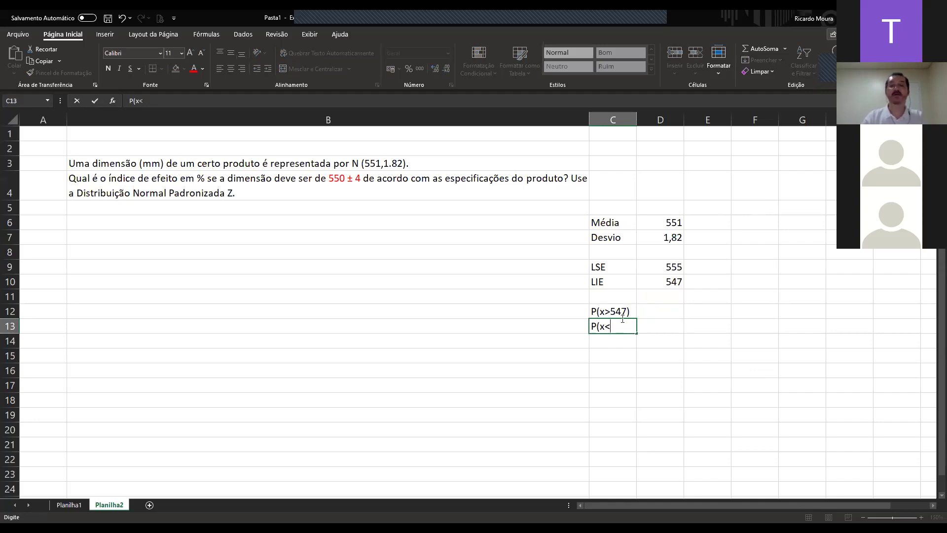
key("BackSpace")
type(">")
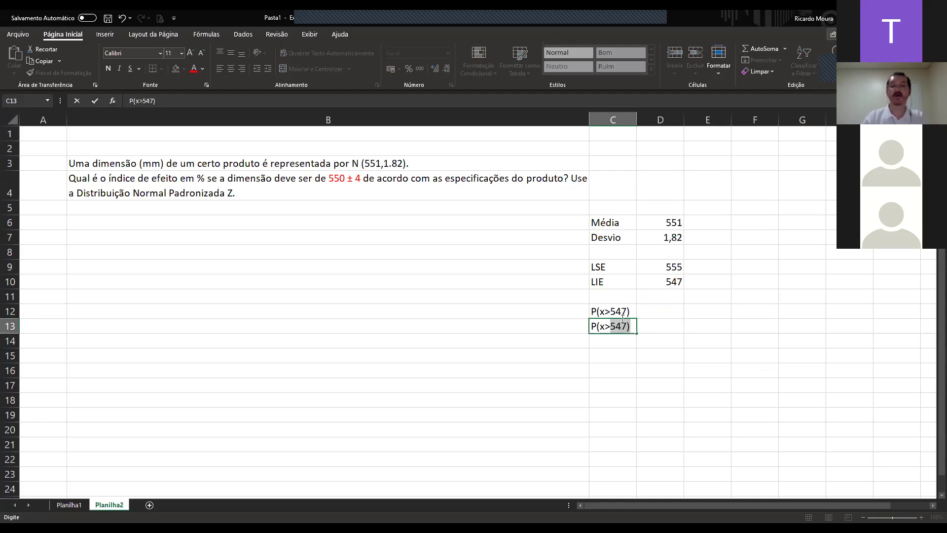
type("555")
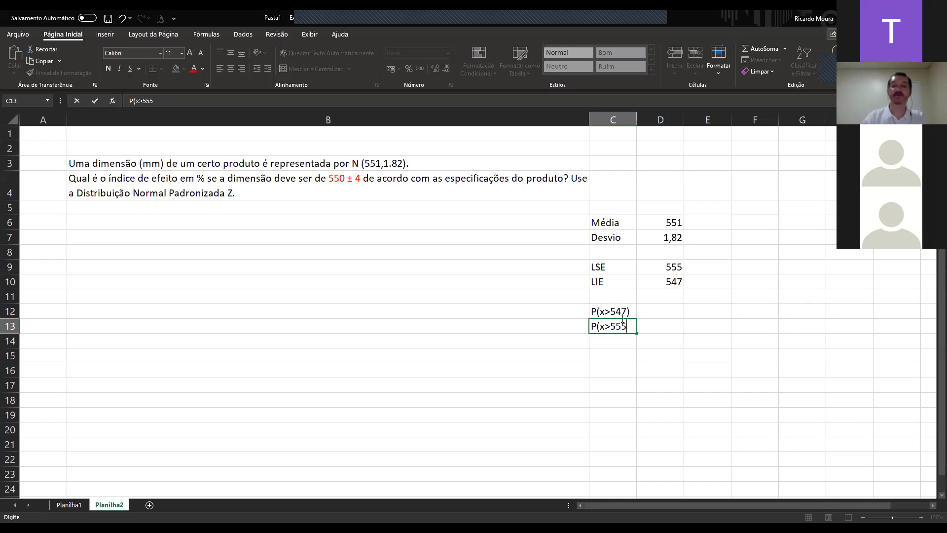
type(")")
key("Return")
Correct the inequality sign in C12 so the label reads P(x<547).
key("Up")
key("Up")
double_click(623, 318)
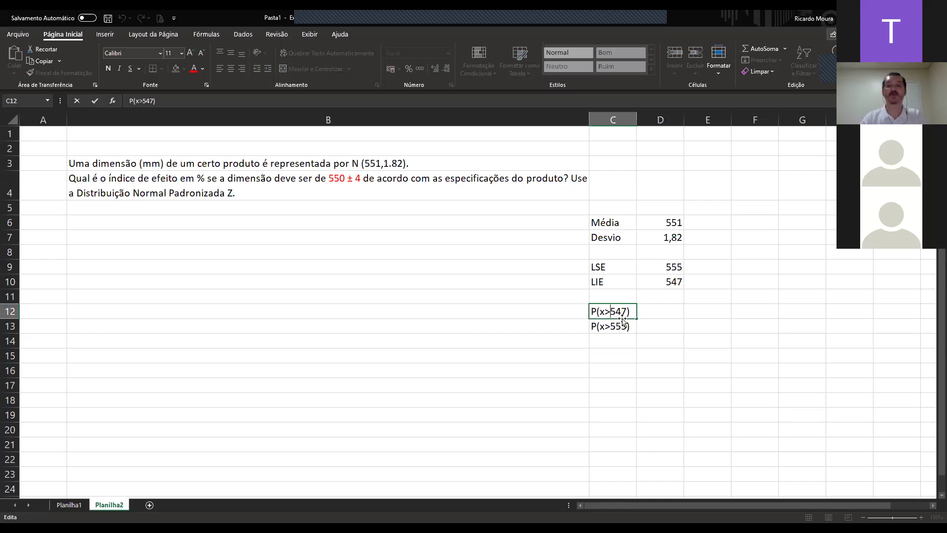
type("<")
key("Delete")
key("Tab")
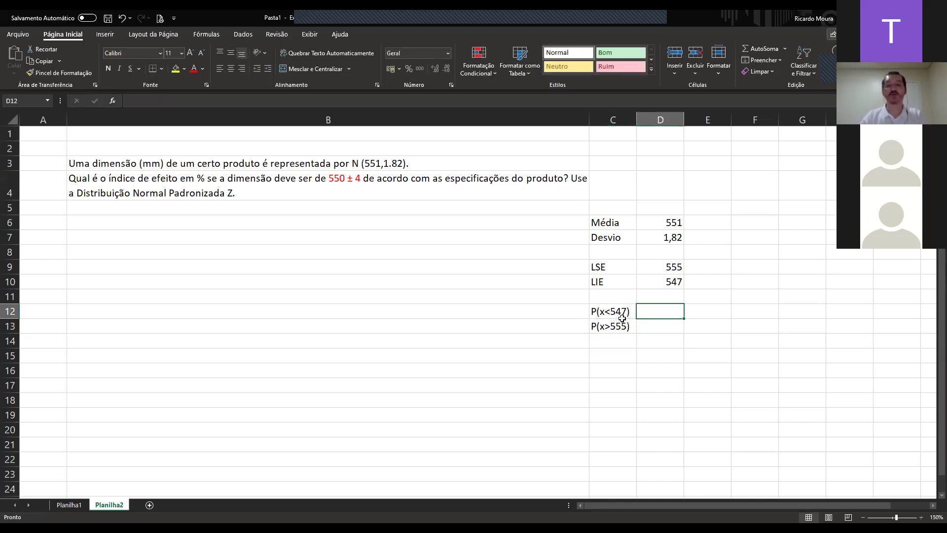
Insert the DIST.NORM.N function in D12 and open its arguments, placed clear of the data cells.
key("Return")
key("Right")
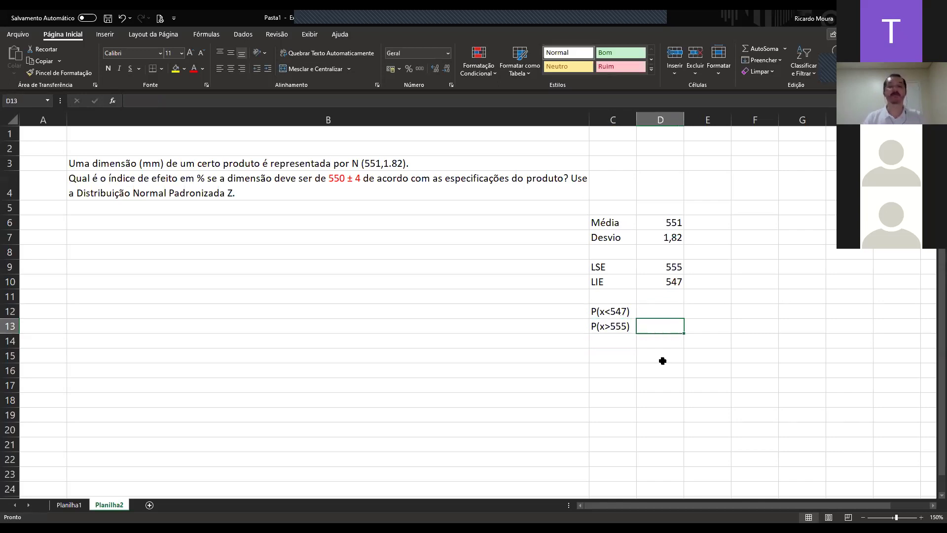
key("Up")
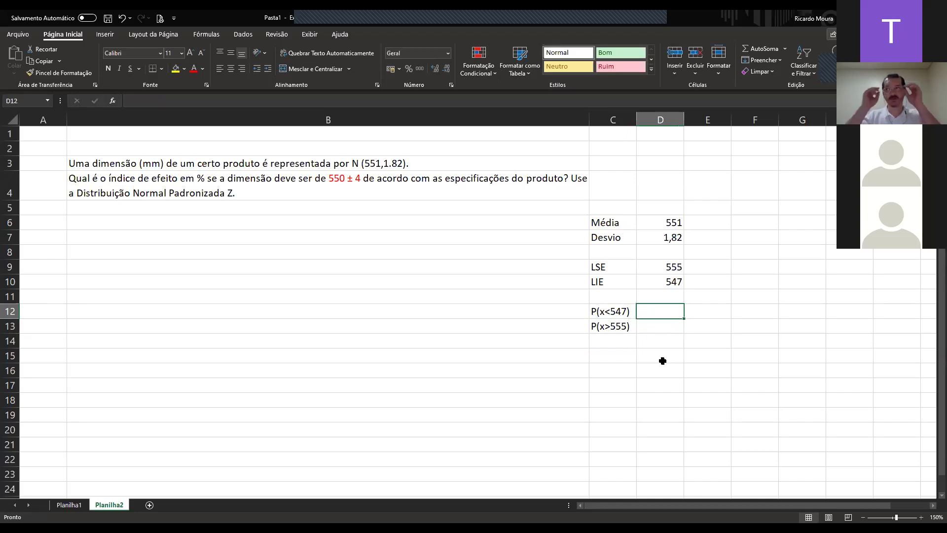
type("=")
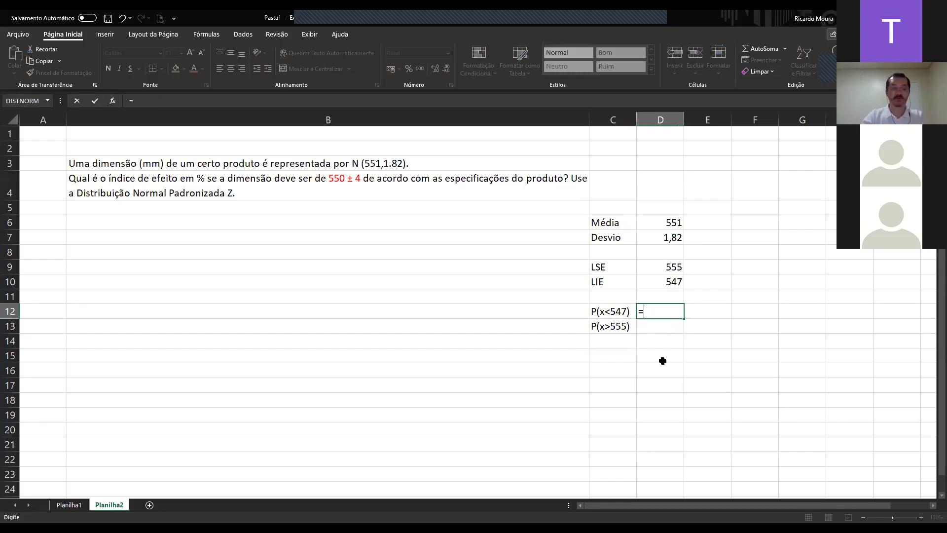
type("dist.nor")
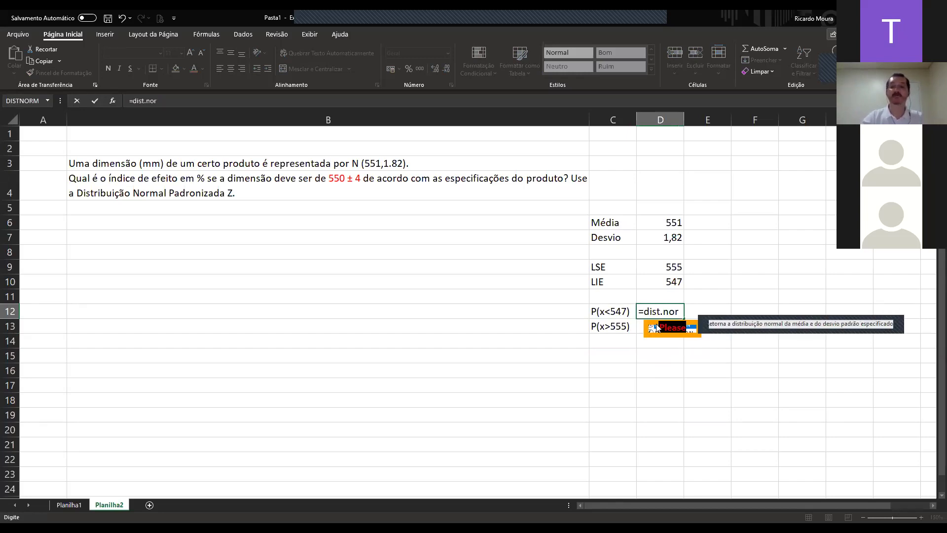
double_click(657, 328)
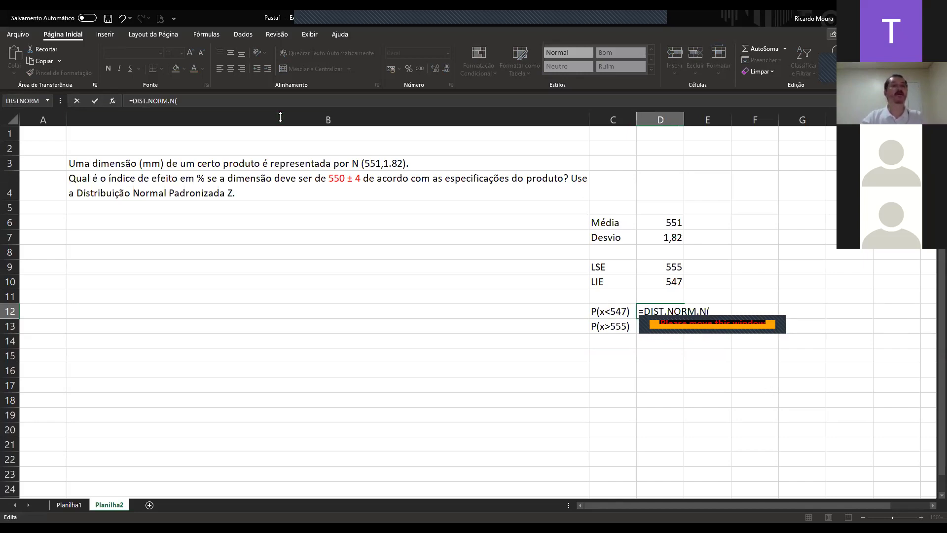
left_click(112, 100)
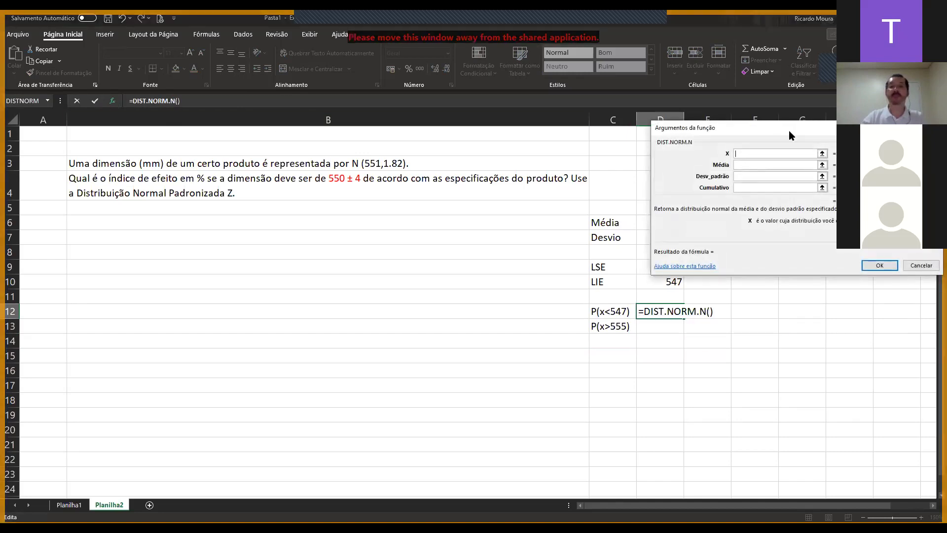
left_click_drag(789, 131, 391, 226)
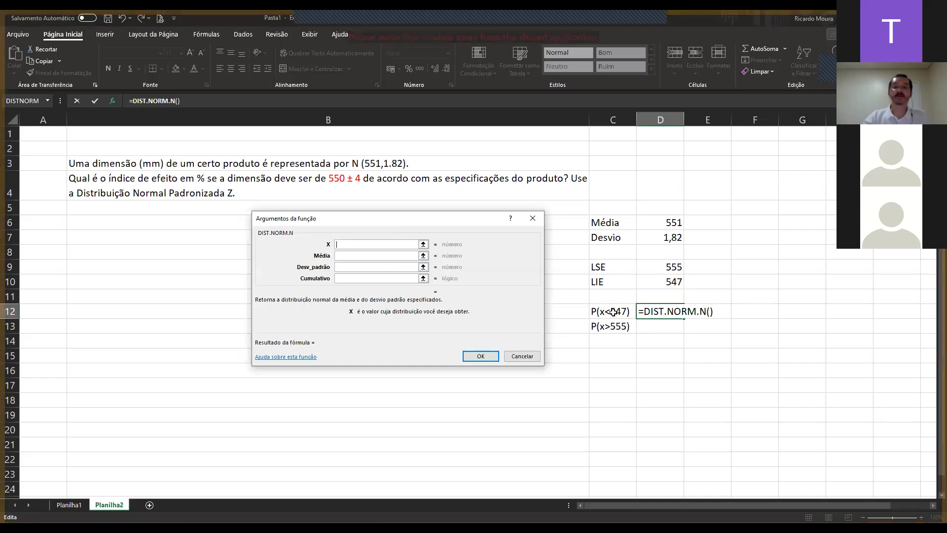
Complete D12's DIST.NORM.N arguments with X as D10, mean as D6, standard deviation as D7 and cumulative as 1.
left_click(670, 282)
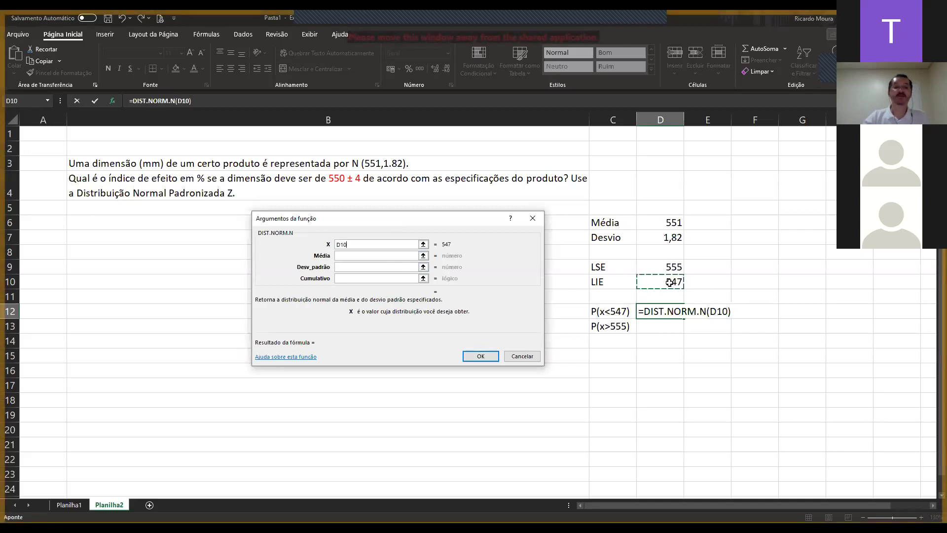
key("Tab")
left_click(668, 221)
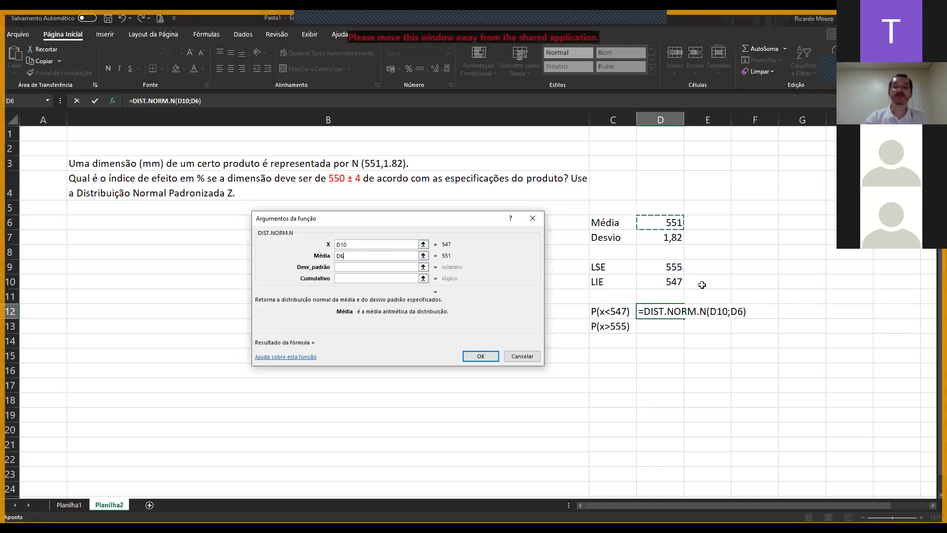
left_click(416, 266)
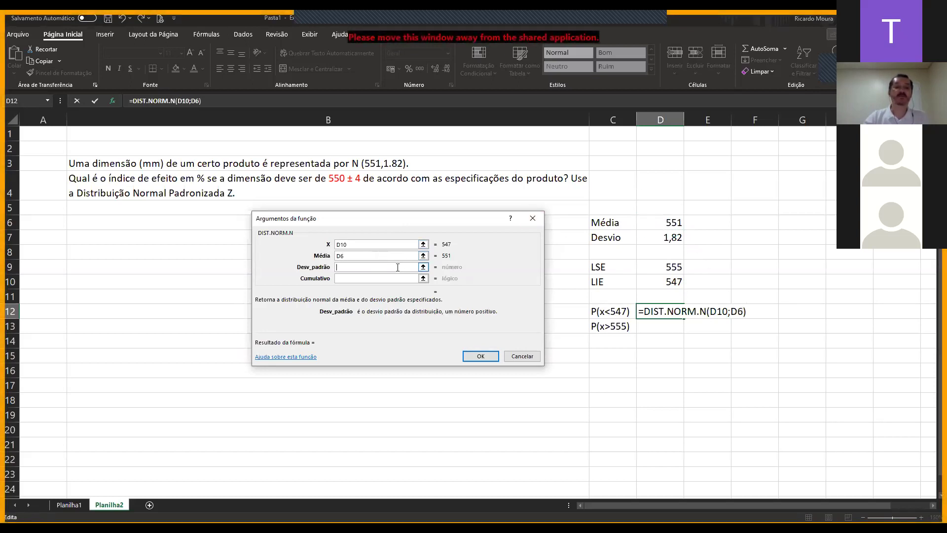
left_click(656, 236)
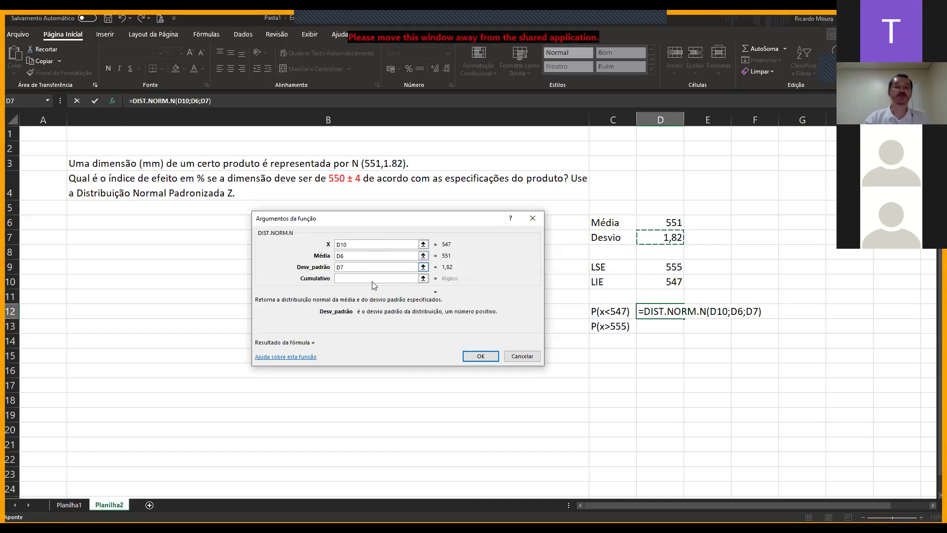
left_click(370, 278)
type("1")
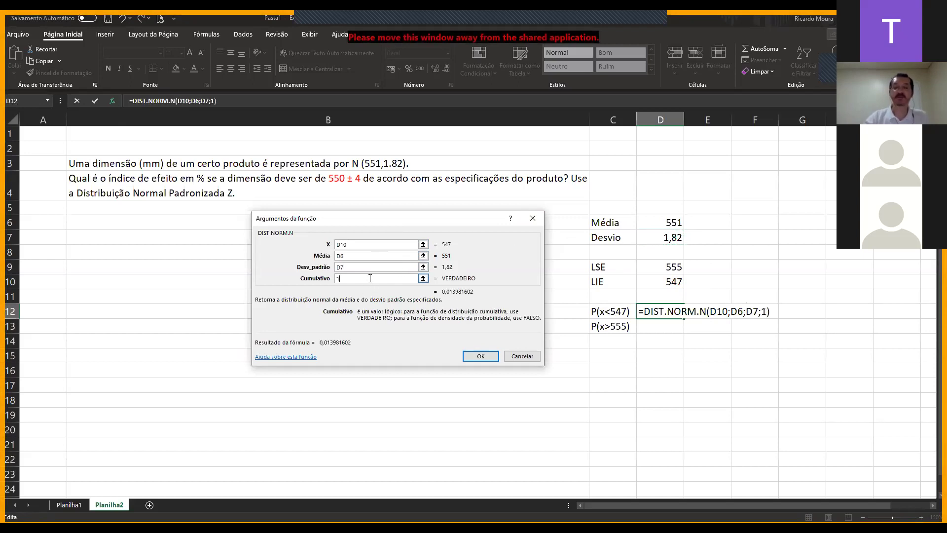
key("Return")
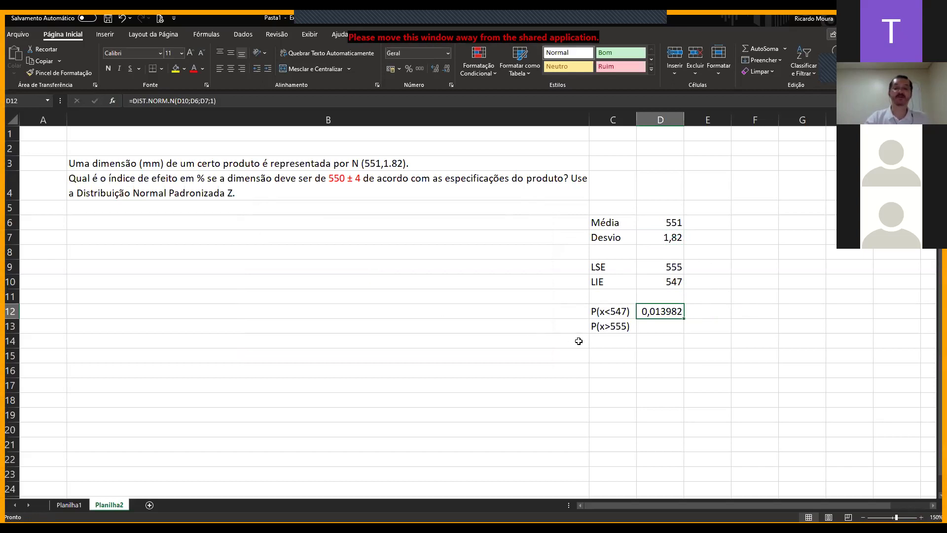
Copy the DIST.NORM.N formula from D12 down to D13.
left_click(661, 326)
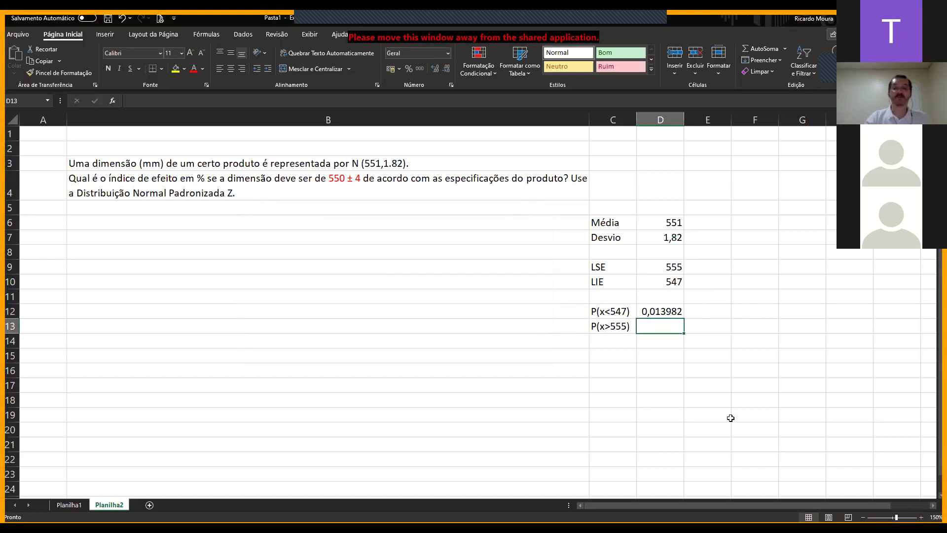
left_click(675, 314)
left_click_drag(680, 317, 681, 329)
left_click(676, 328)
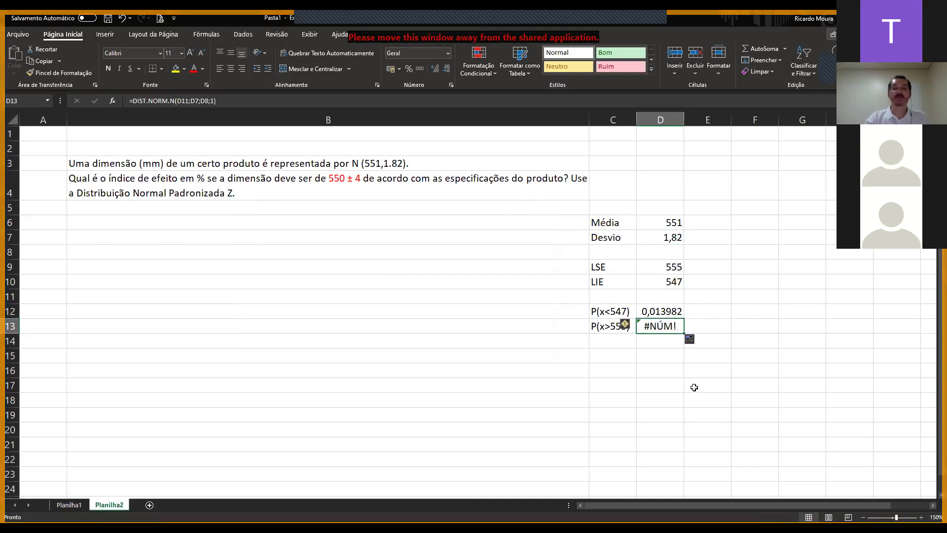
Review the function arguments of the DIST.NORM.N formula in D12 without changing them.
left_click(664, 309)
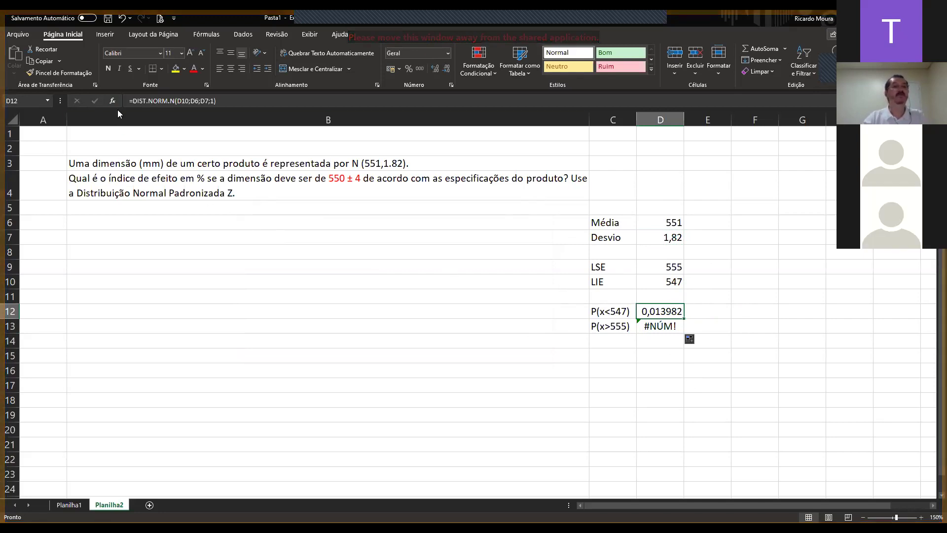
left_click(108, 100)
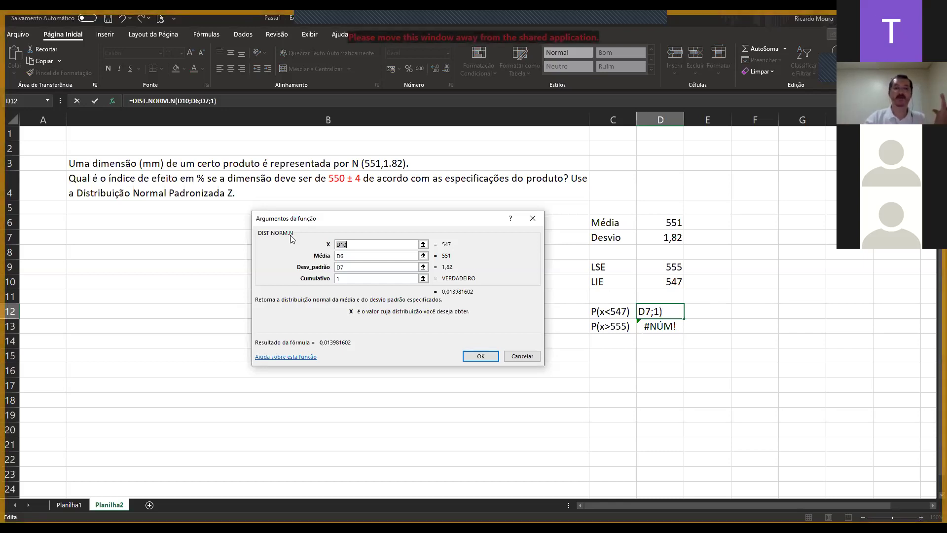
left_click(479, 357)
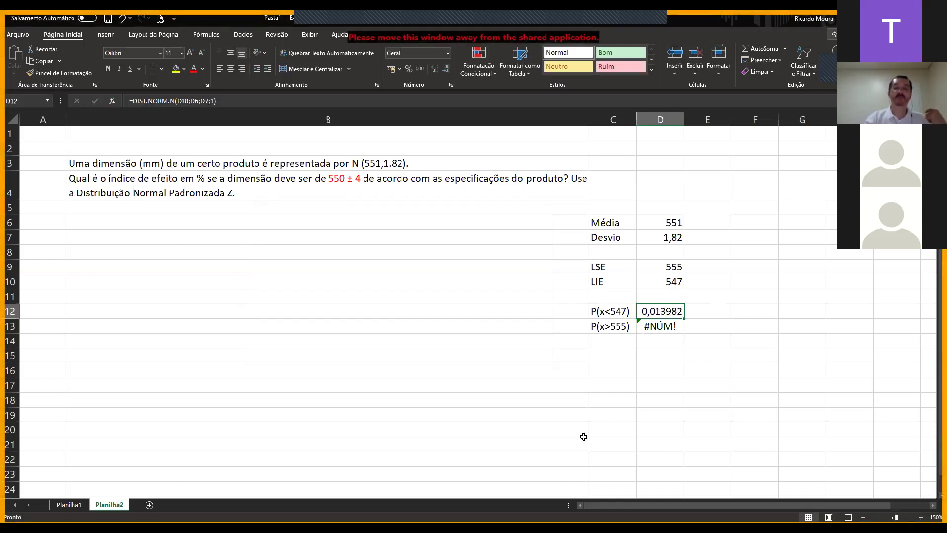
Set the X argument of D13's DIST.NORM.N function to the upper limit in D9.
left_click(921, 517)
left_click(920, 517)
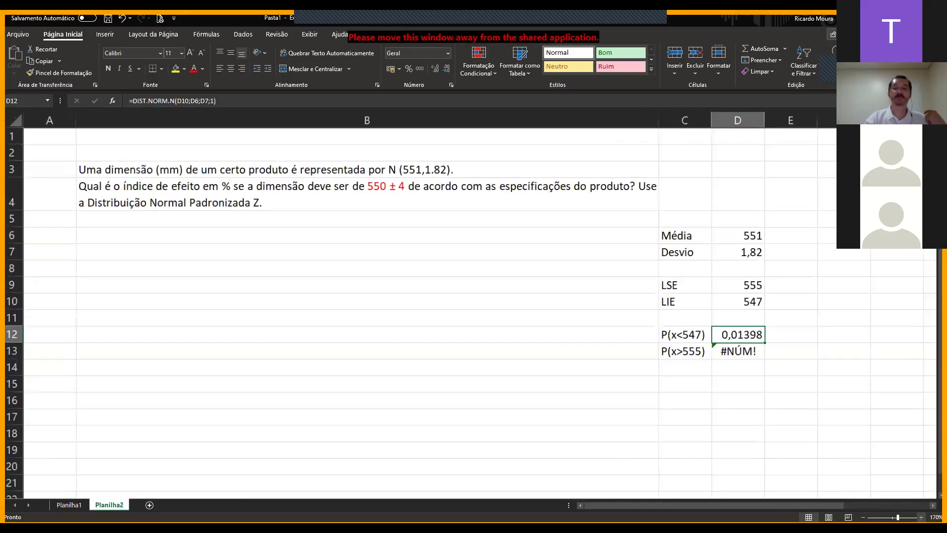
left_click(932, 506)
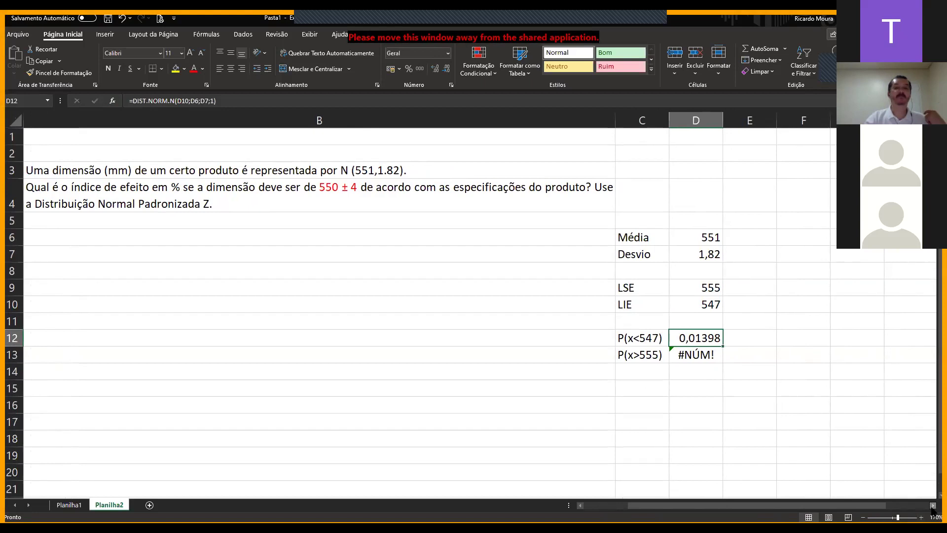
left_click(704, 356)
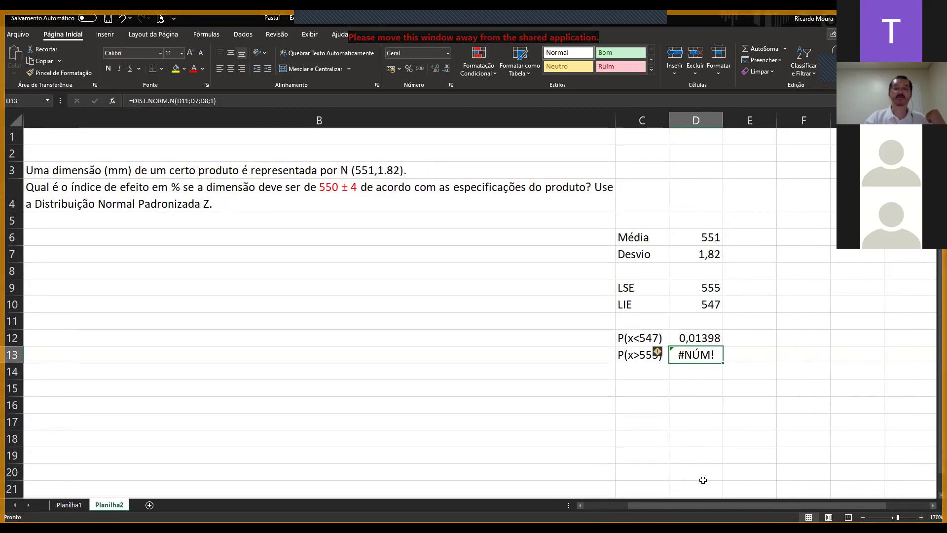
left_click(708, 335)
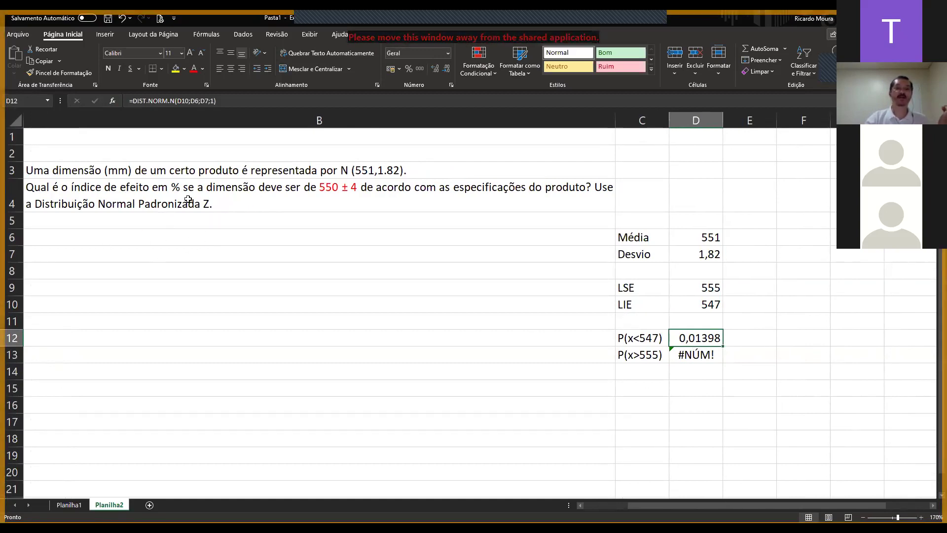
left_click(701, 354)
key("F2")
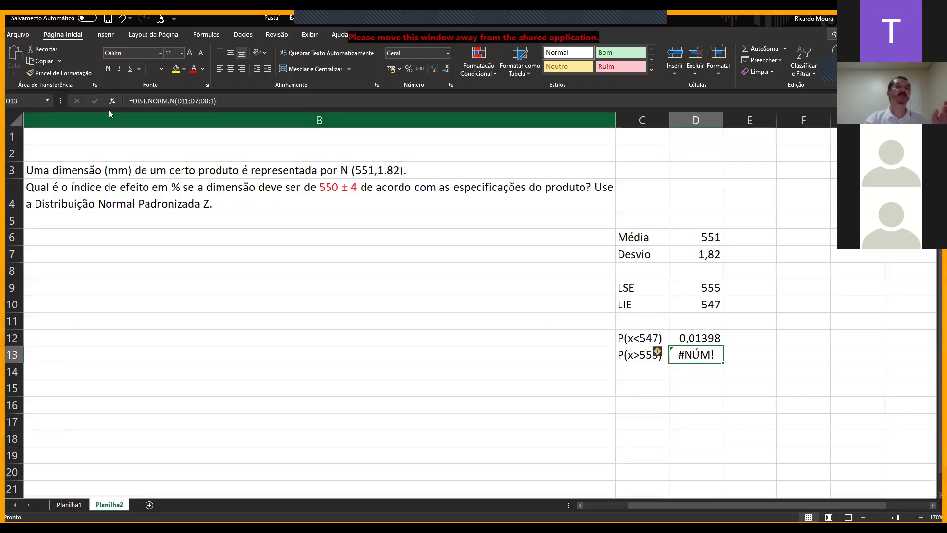
left_click(113, 100)
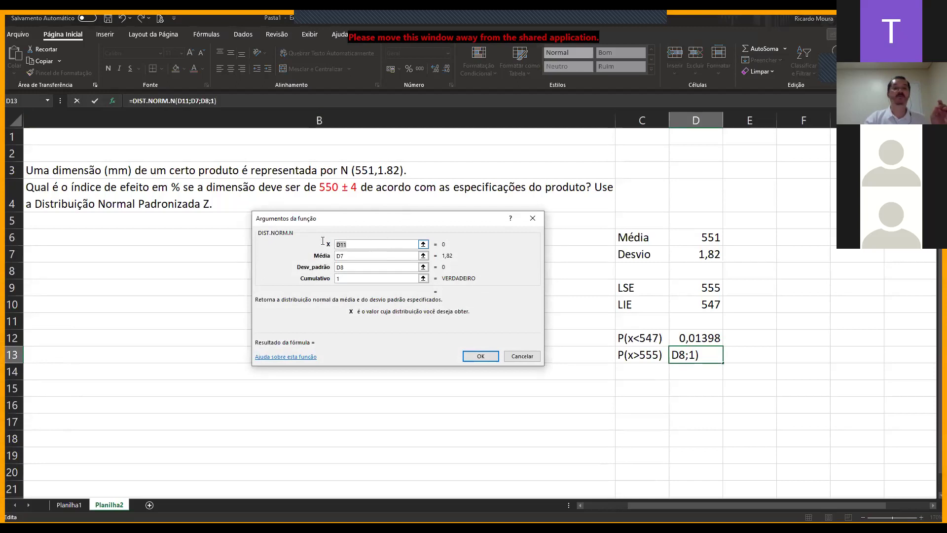
left_click(706, 236)
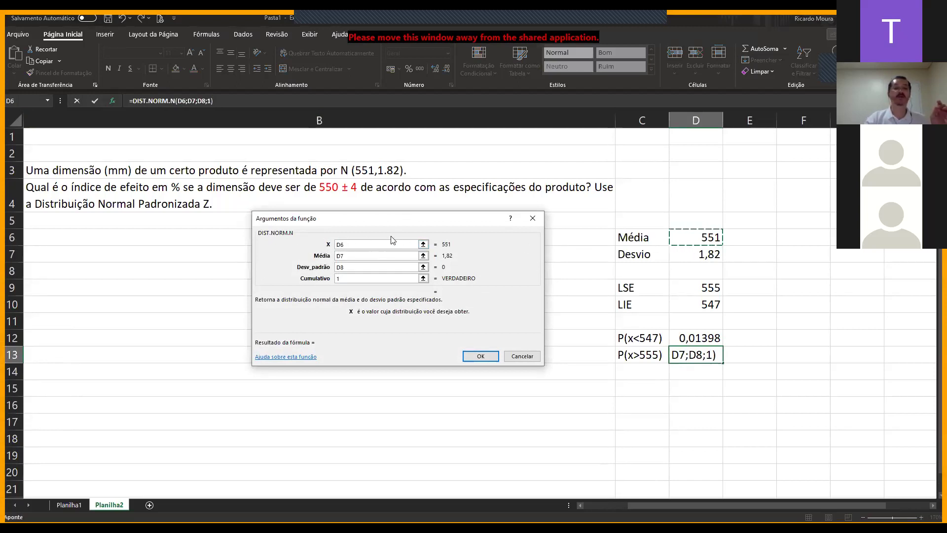
left_click(356, 244)
left_click(697, 287)
Set the mean to D6 and the standard deviation to D7 in D13's DIST.NORM.N arguments, and apply them.
left_click(323, 258)
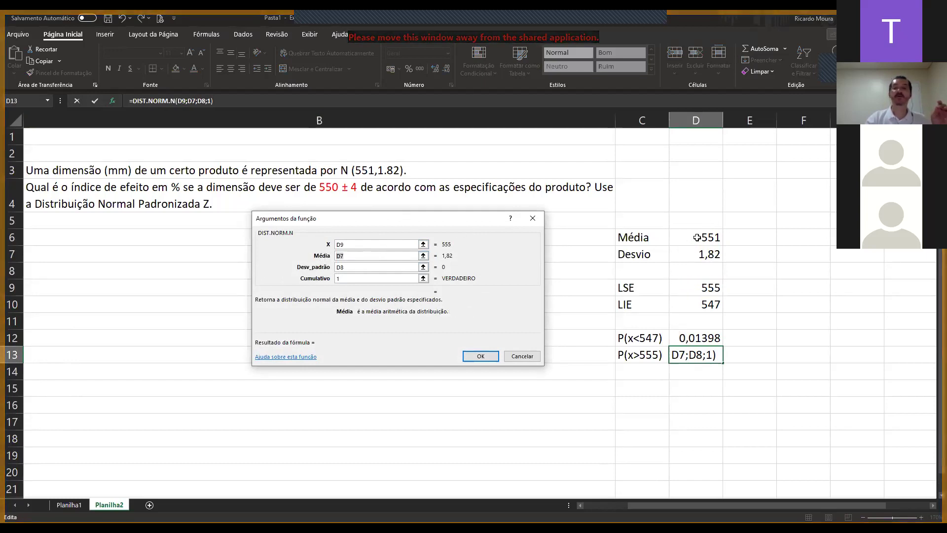
left_click(724, 236)
left_click(709, 238)
left_click(329, 270)
left_click(683, 254)
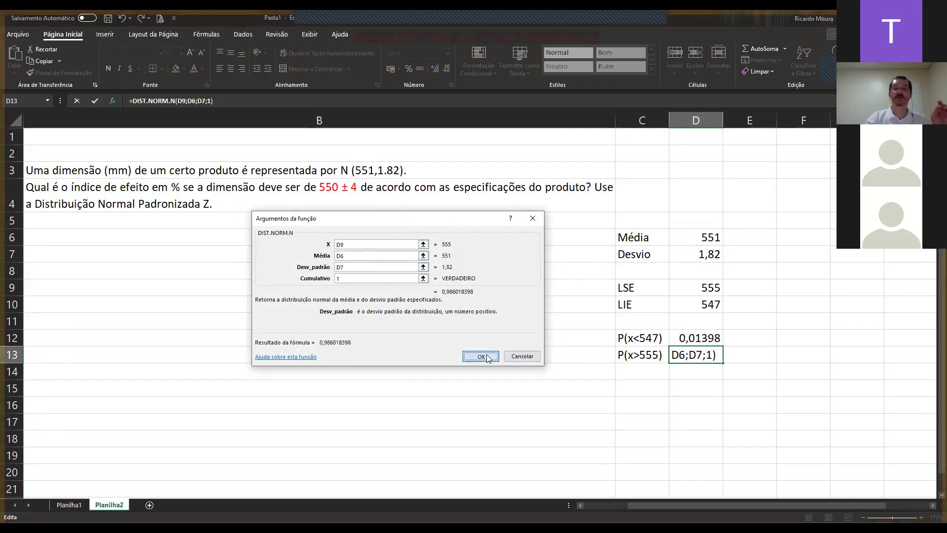
left_click(485, 355)
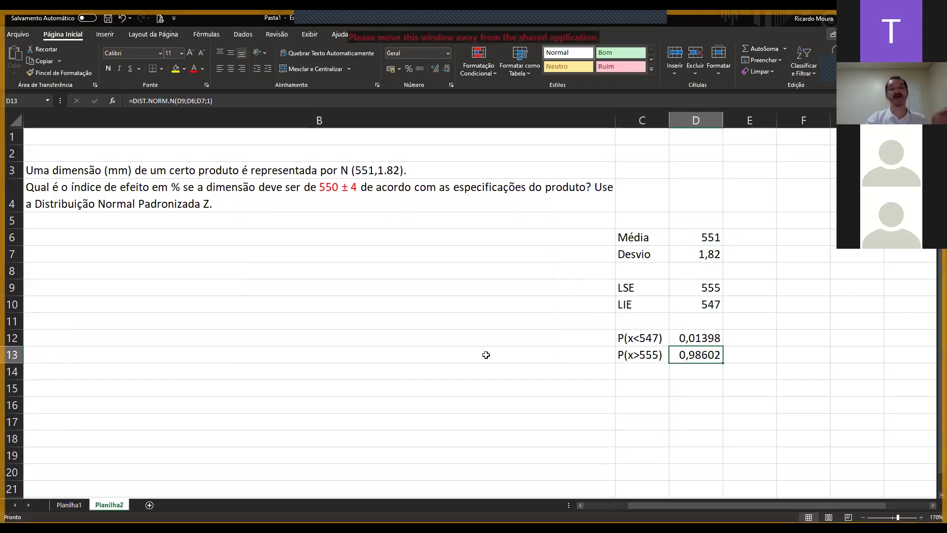
Subtract D13's distribution from 1, making the formula =1-DIST.NORM.N(D9;D6;D7;1), and compare it with the formula in D12.
left_click(129, 101)
type("1-")
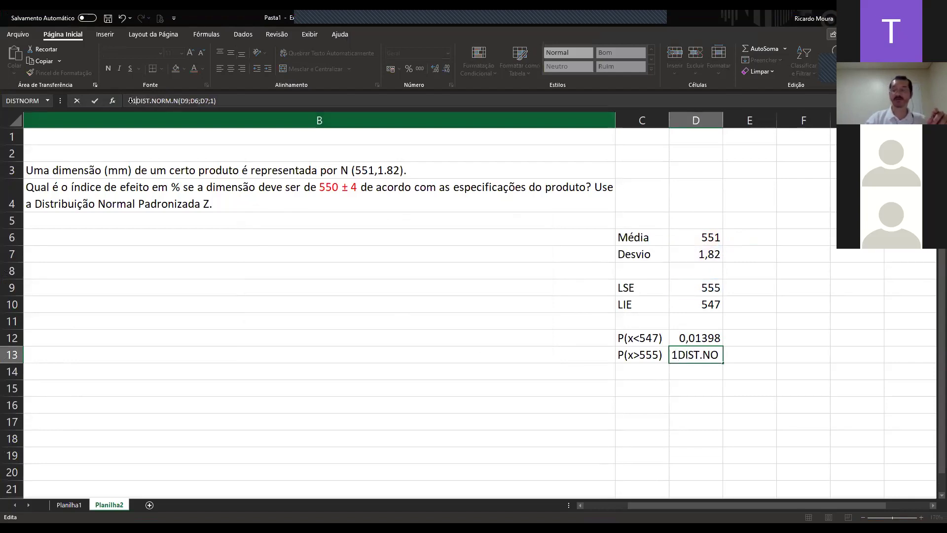
key("Return")
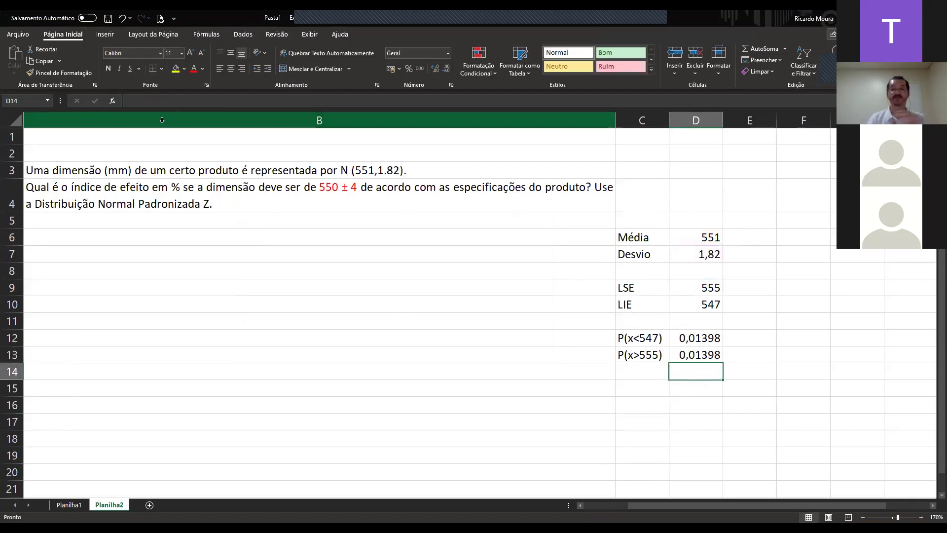
key("Up")
key("Up")
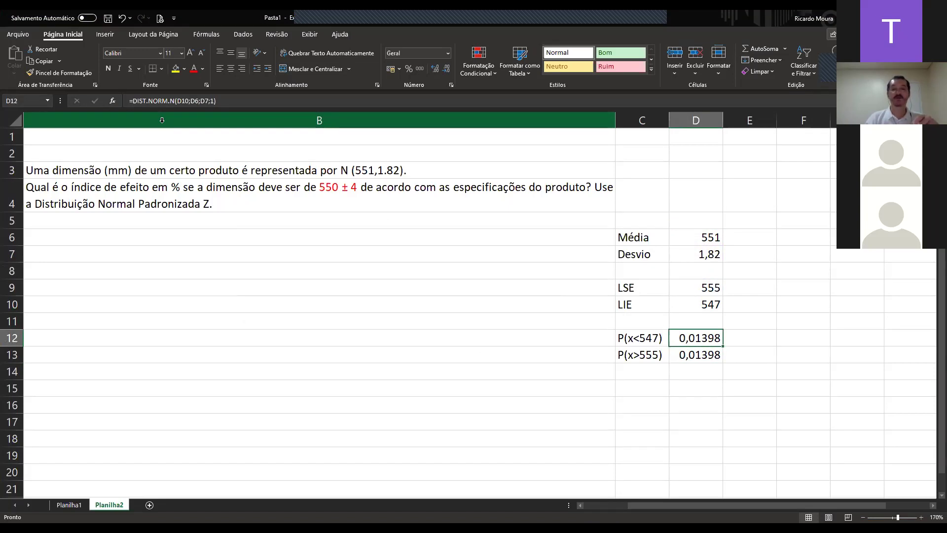
key("Down")
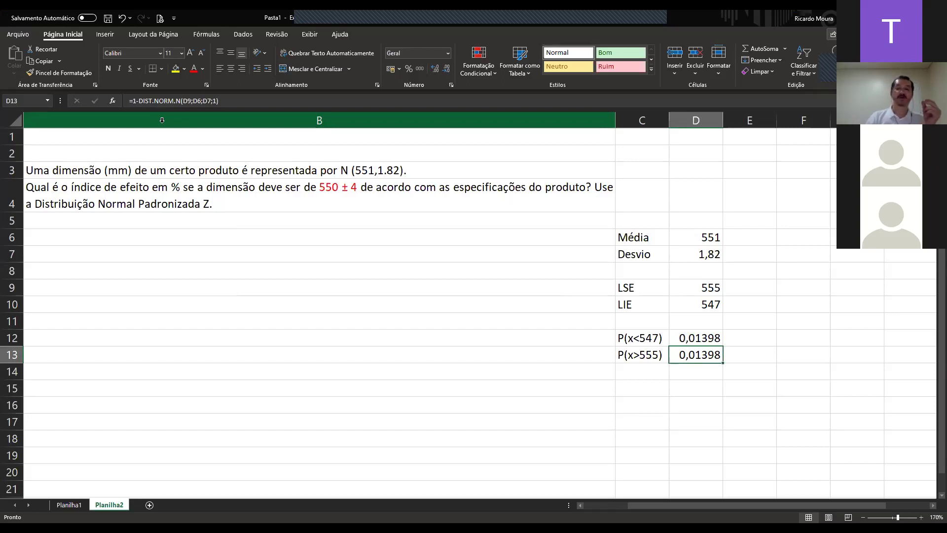
key("Down")
key("Down")
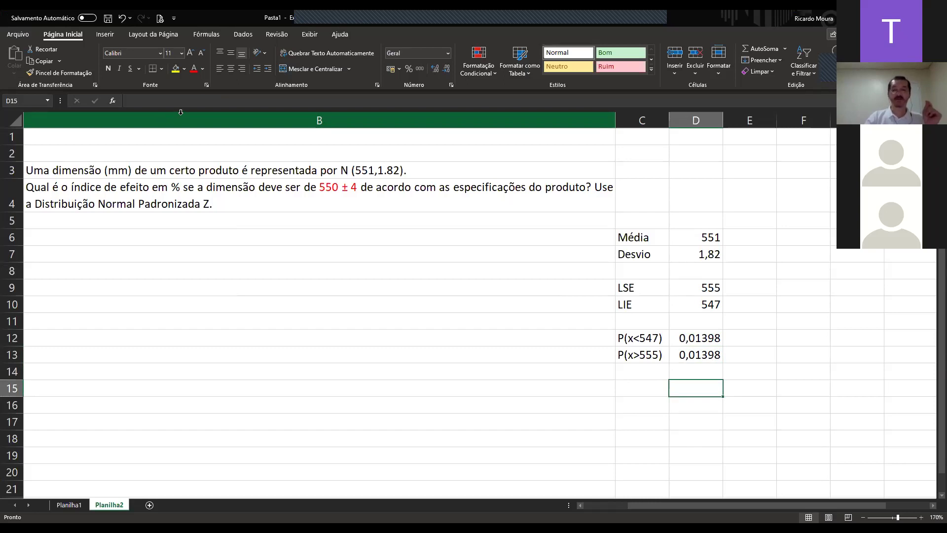
Enter the heading "Padronizar" in E4 and fit column E's width to it.
left_click(754, 202)
type("=")
key("BackSpace")
type("padronizar")
key("Return")
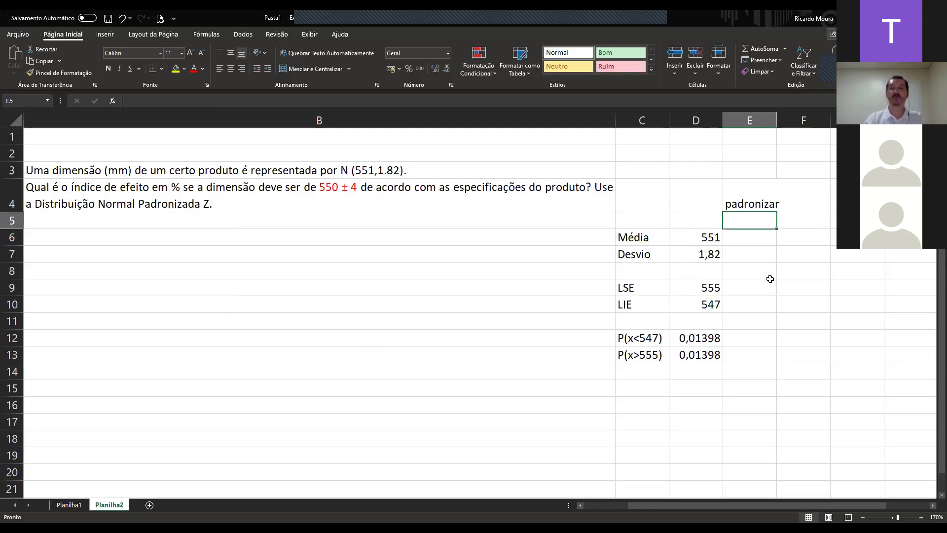
double_click(778, 119)
key("Up")
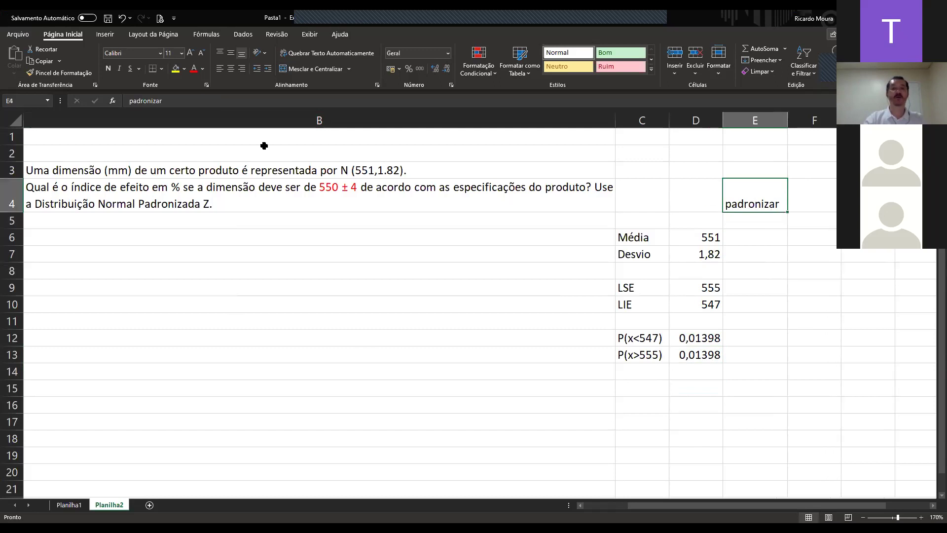
left_click(133, 100)
key("BackSpace")
type("P")
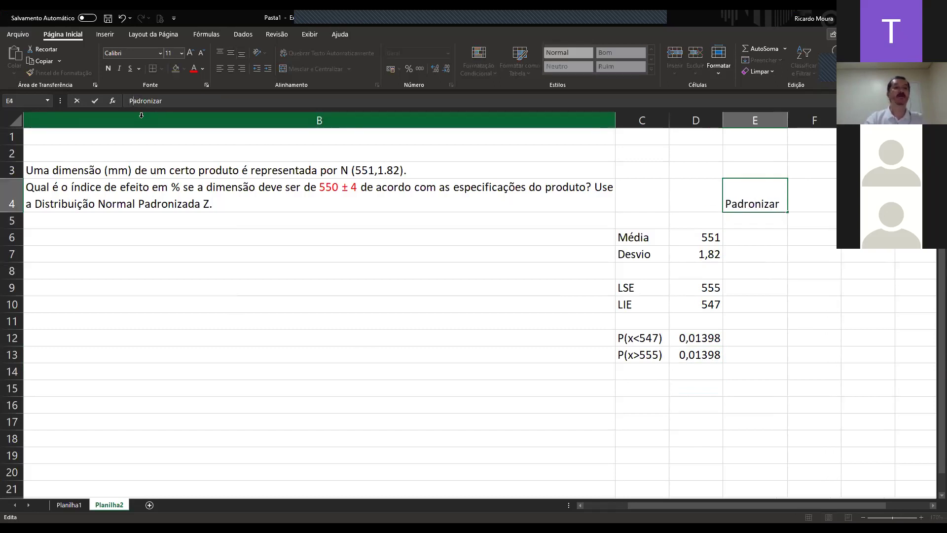
key("Return")
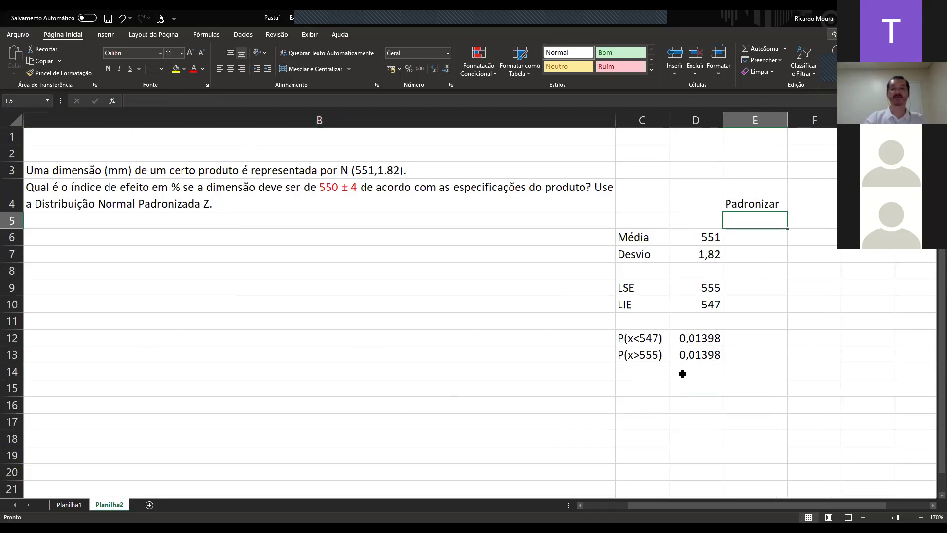
Enter the note "achando o valor" in F4 beside the Padronizar heading.
left_click(819, 194)
type("Z")
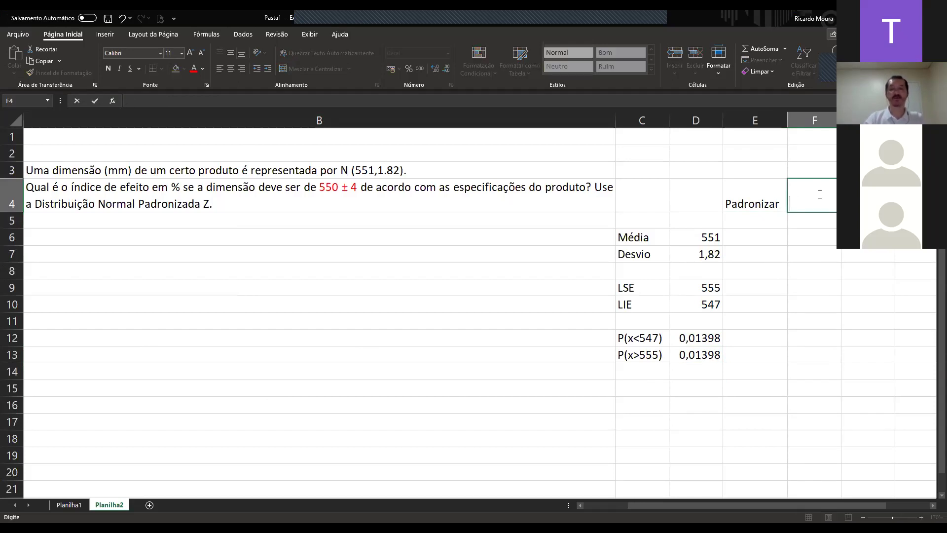
type("achando o valor")
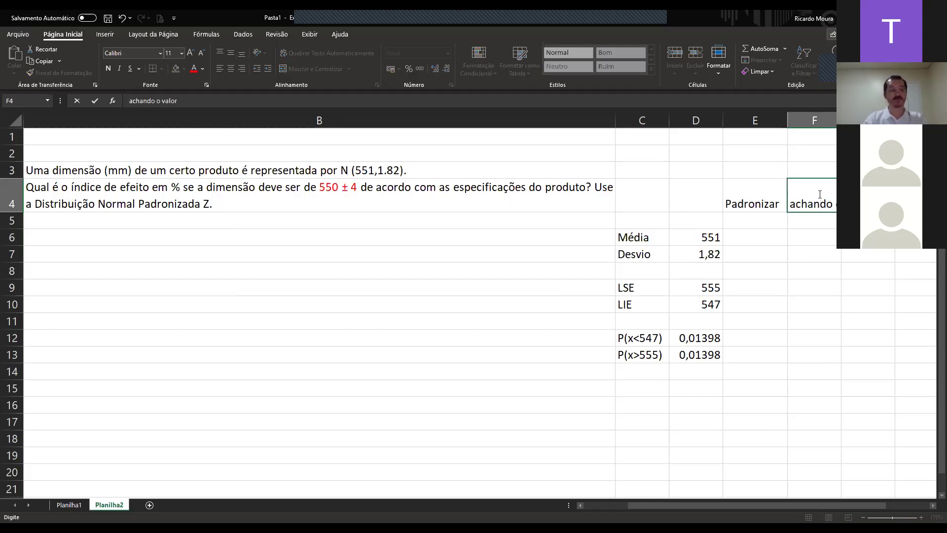
key("Return")
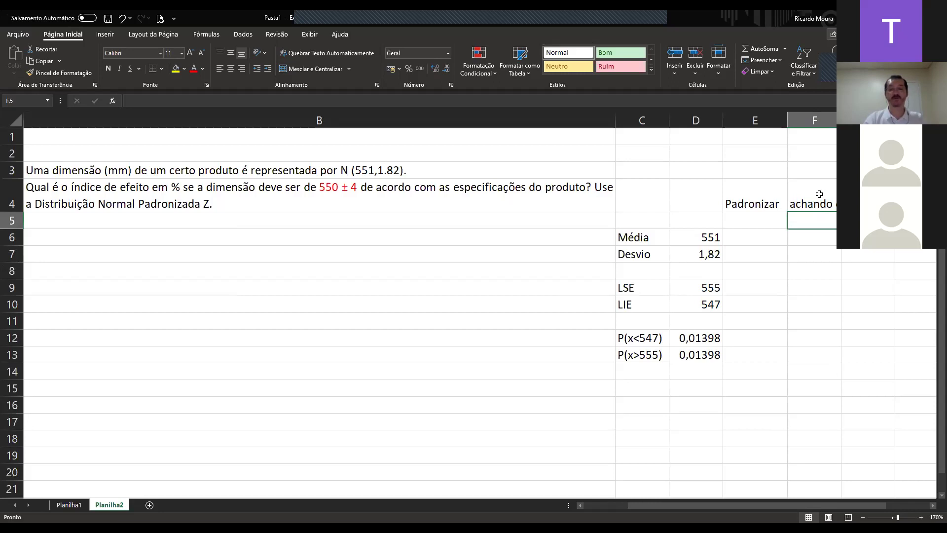
Write the standardization formula =(x-média)/desvio in F5 as plain text.
type("=")
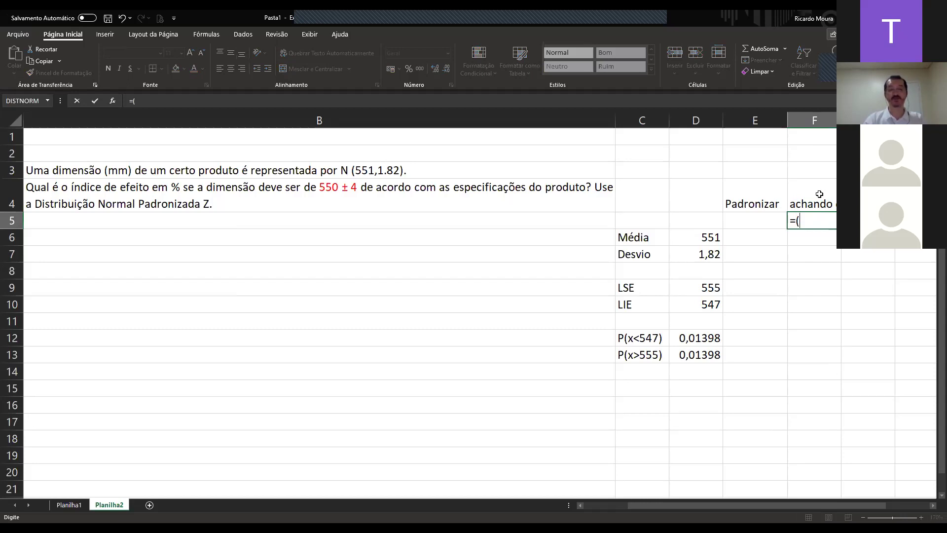
type("(x-média)/")
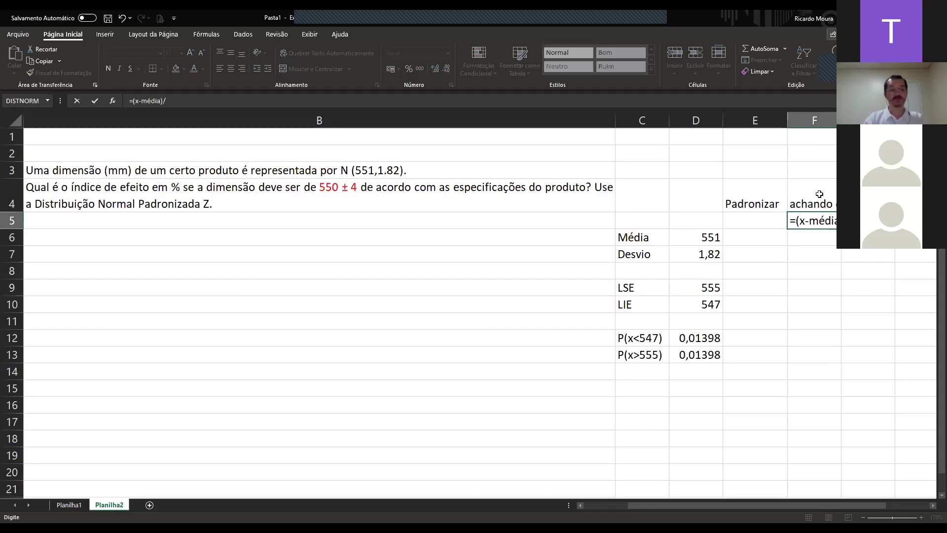
key("Return")
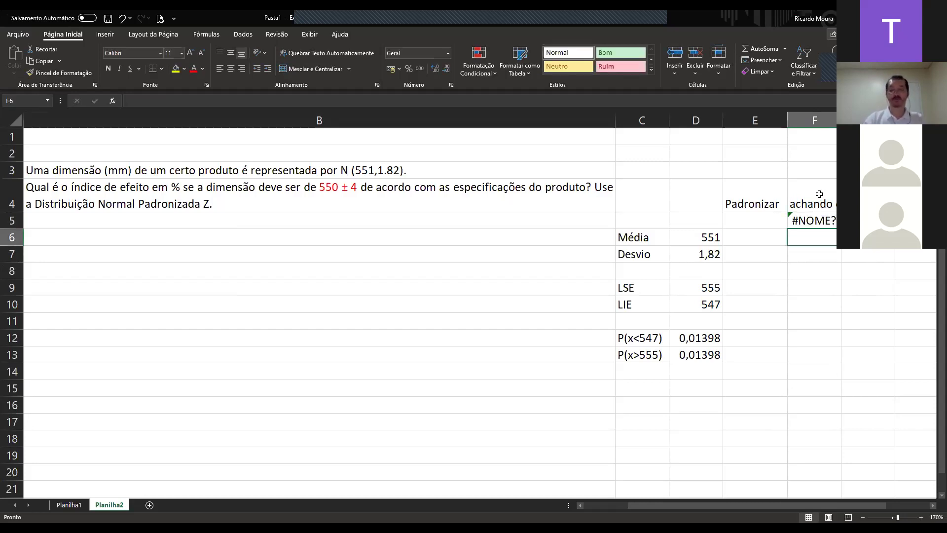
key("Up")
key("F2")
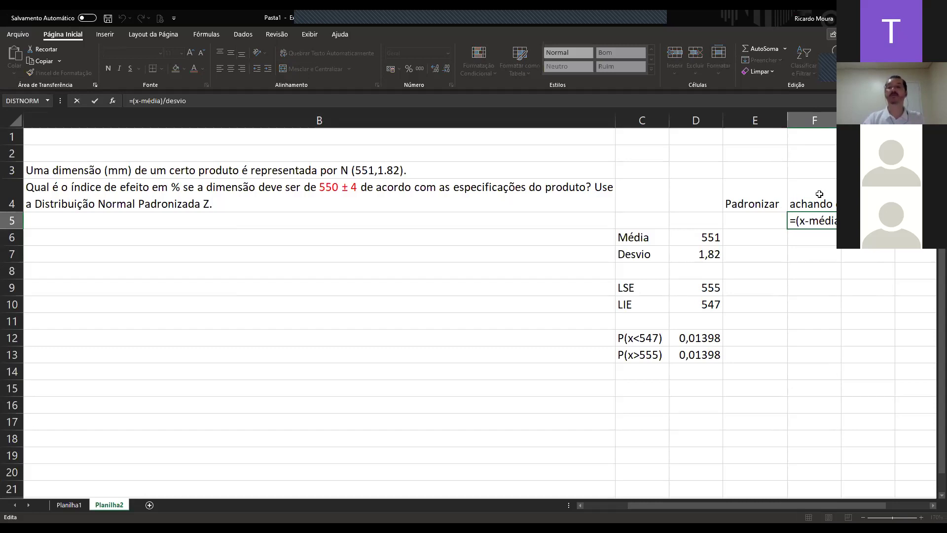
key("Home")
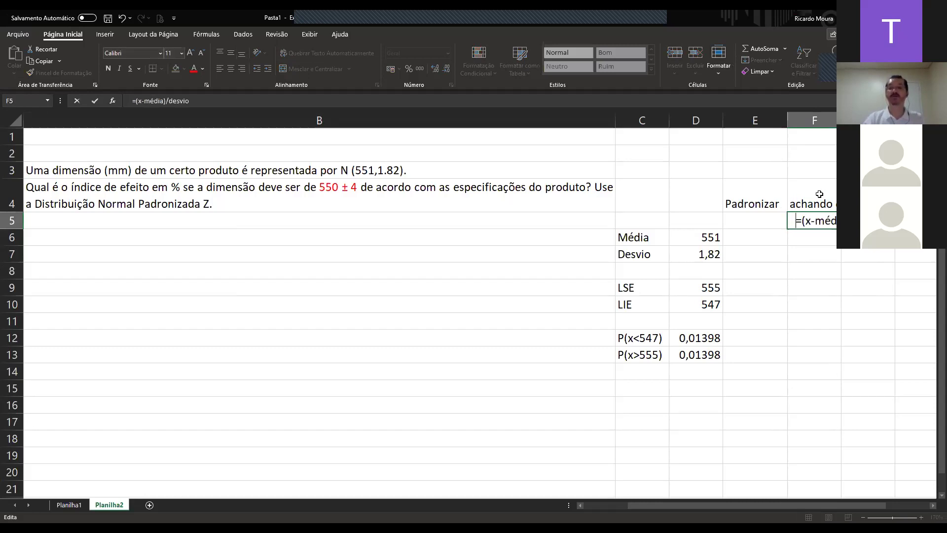
key("Return")
Calculate the standardized Z value of the LSE limit in E9 with the formula =(D9-D6)/D7.
key("Down")
key("Down")
key("Down")
key("Down")
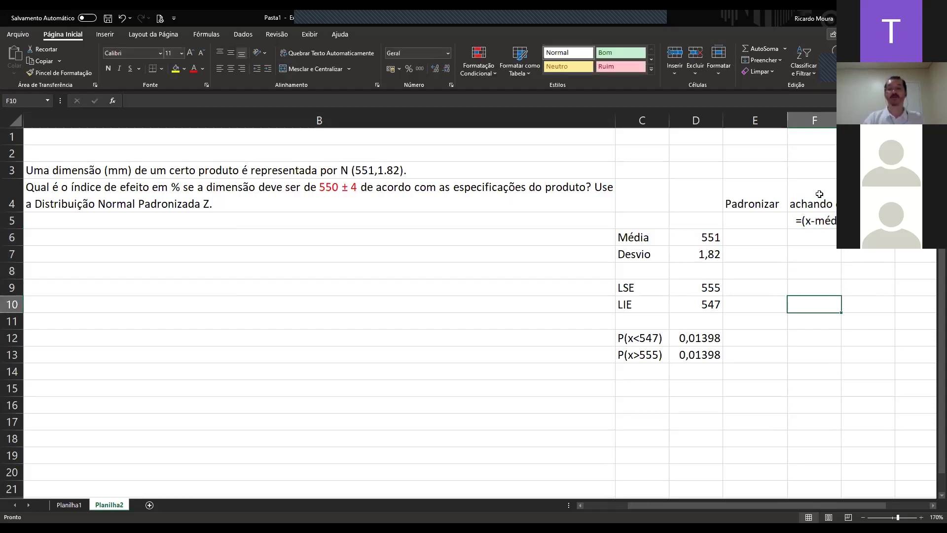
key("Left")
key("Left")
key("Up")
key("Right")
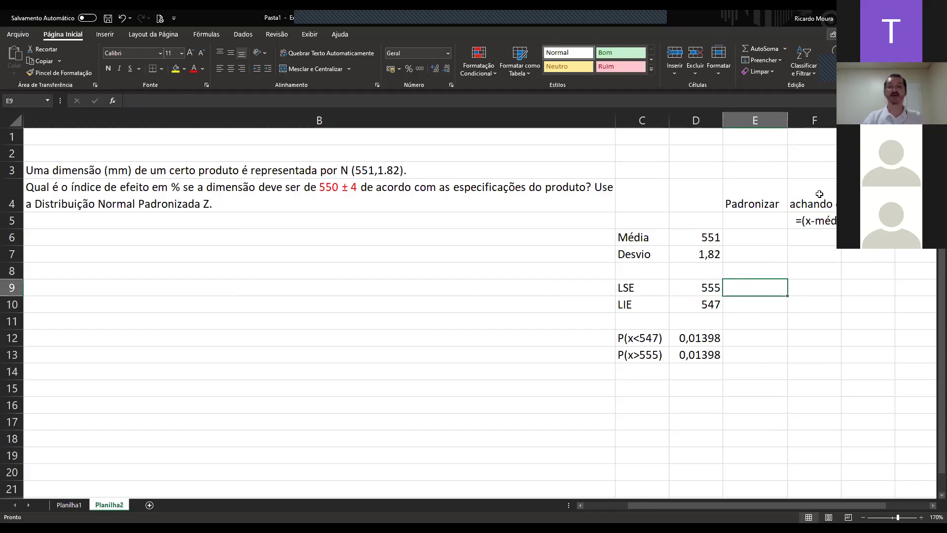
type("=(")
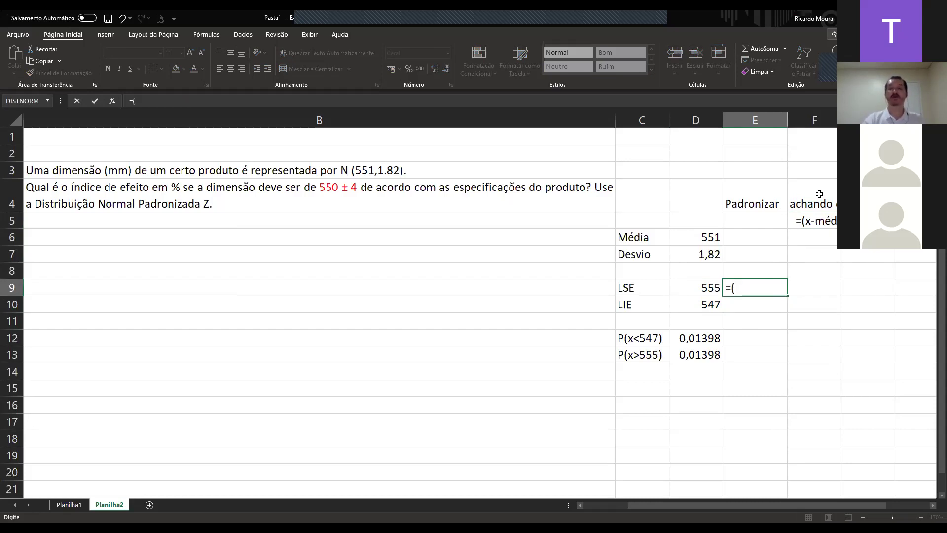
left_click(701, 284)
type("-")
left_click(691, 236)
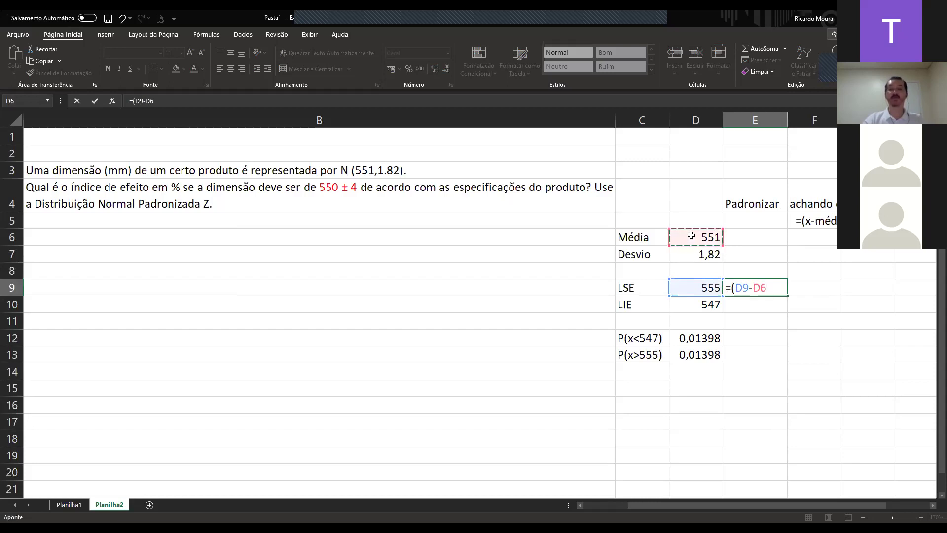
type(")/")
left_click(688, 254)
key("Return")
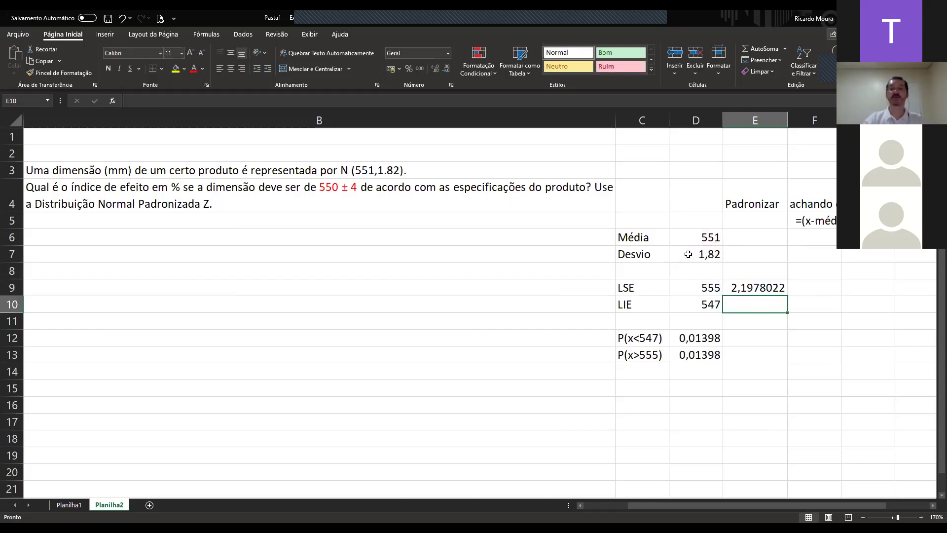
Reduce the Z value in E9 to three decimal places.
left_click(741, 289)
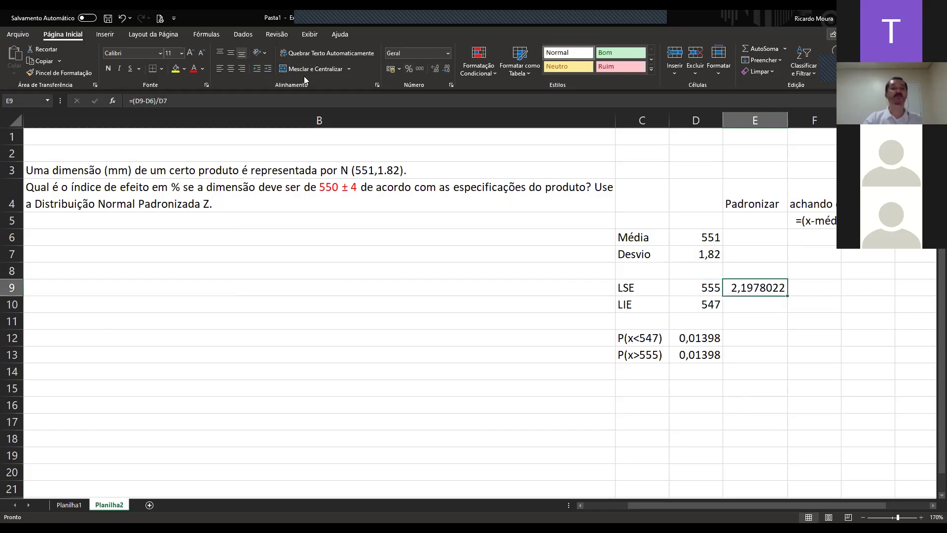
left_click(447, 69)
left_click(447, 69)
left_click(447, 68)
left_click(447, 69)
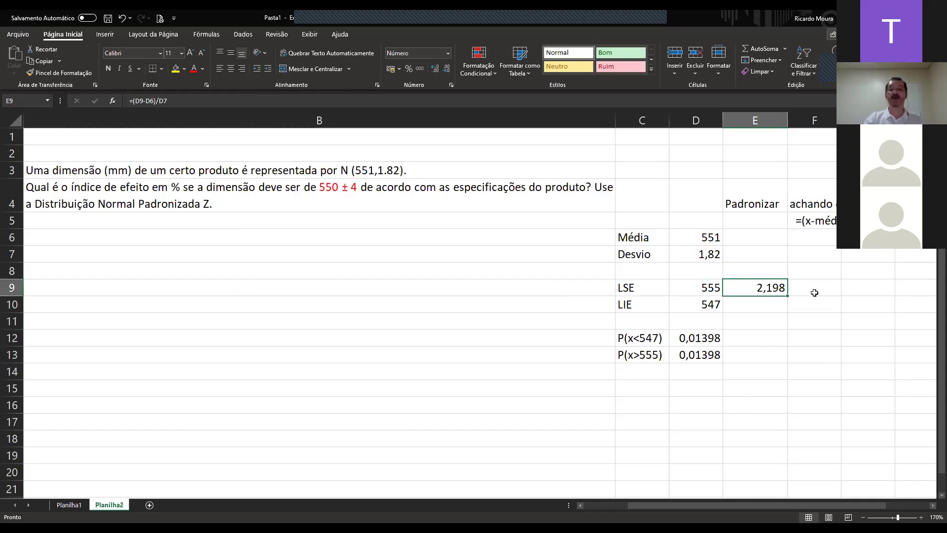
Label C15 as LSE (Z) and move the standardized LSE value from E9 to D15.
left_click(649, 389)
type("L")
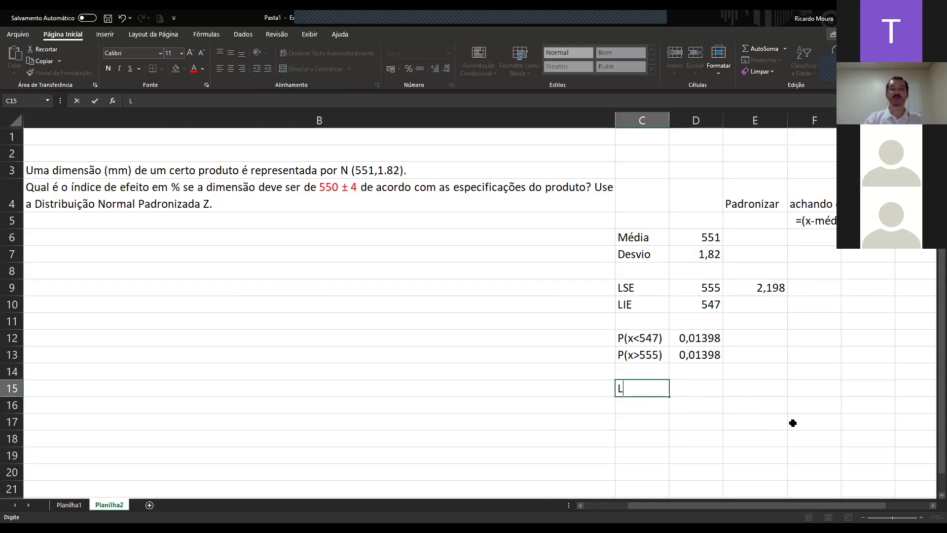
type("SE")
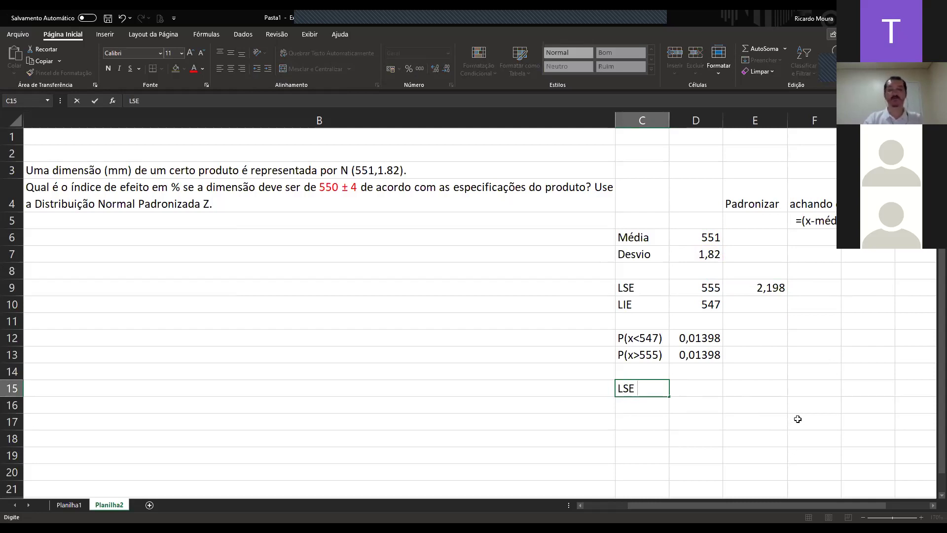
key("Return")
key("Up")
key("F2")
type("(X")
key("BackSpace")
type("Z)")
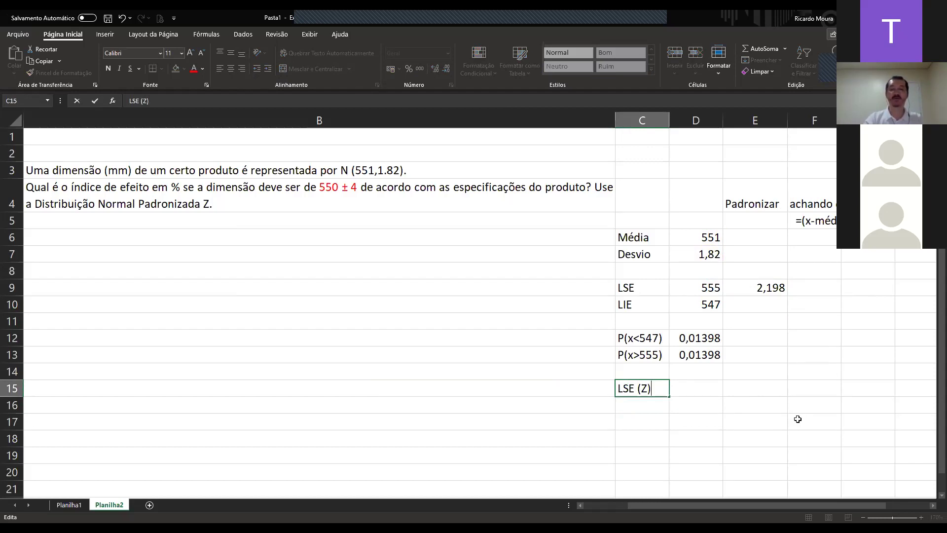
key("Return")
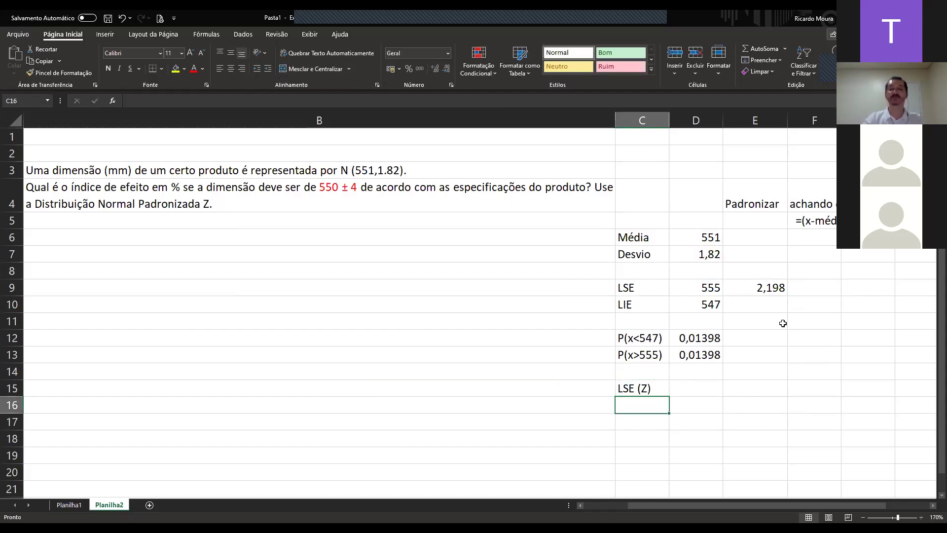
left_click(766, 294)
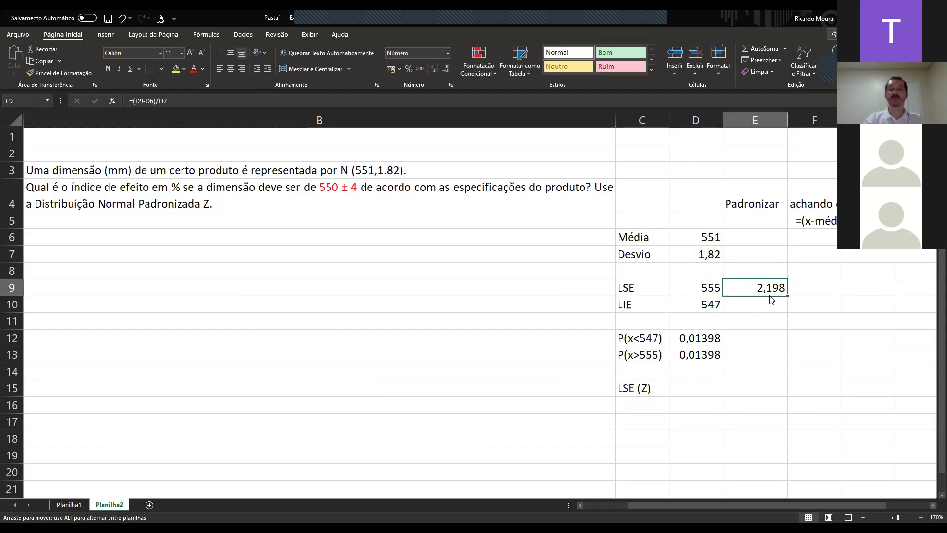
left_click_drag(772, 298, 717, 398)
Enter the label LIE (Z) in C16, below the LSE (Z) label.
left_click(641, 403)
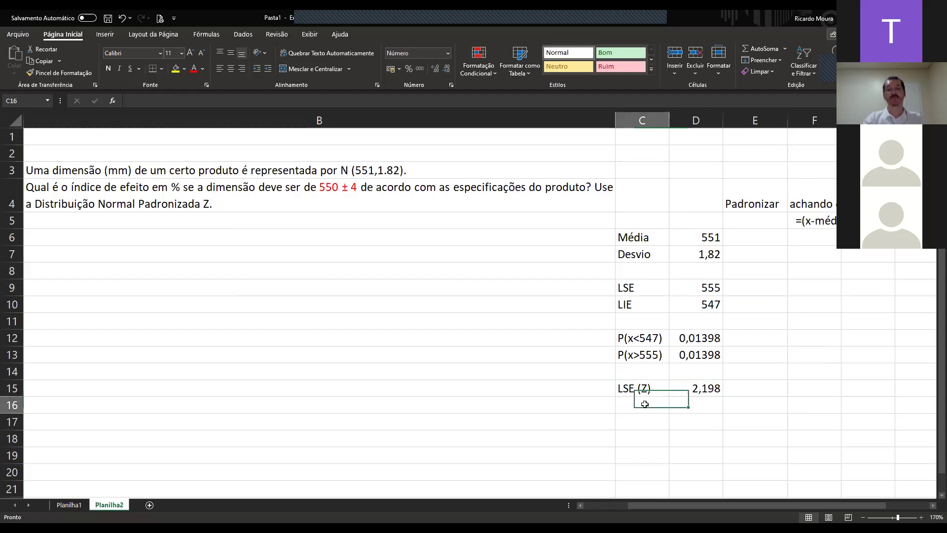
type("LI")
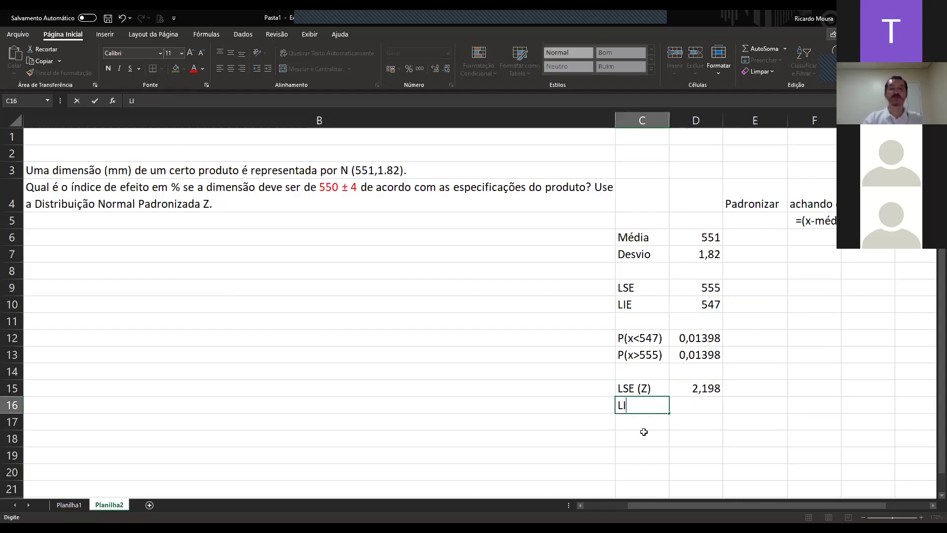
type("E (Z")
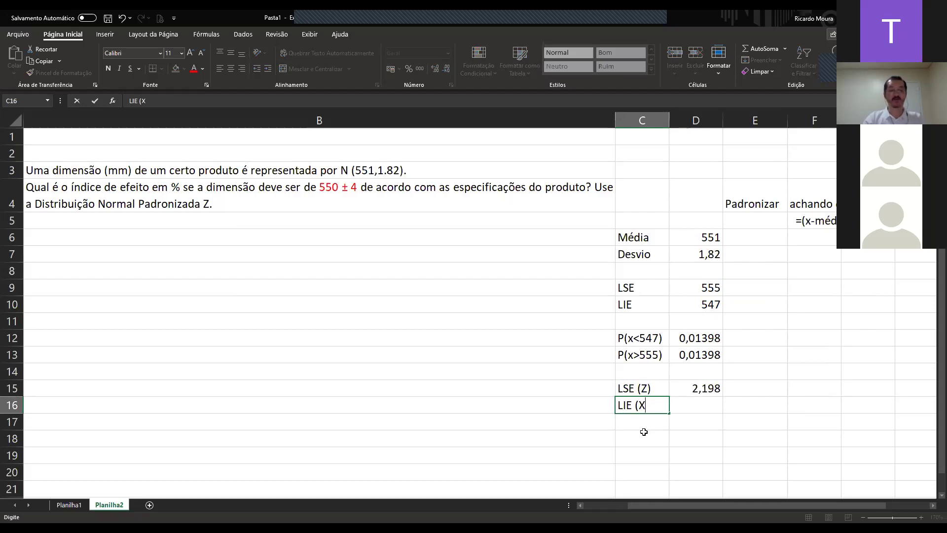
type(")")
key("Return")
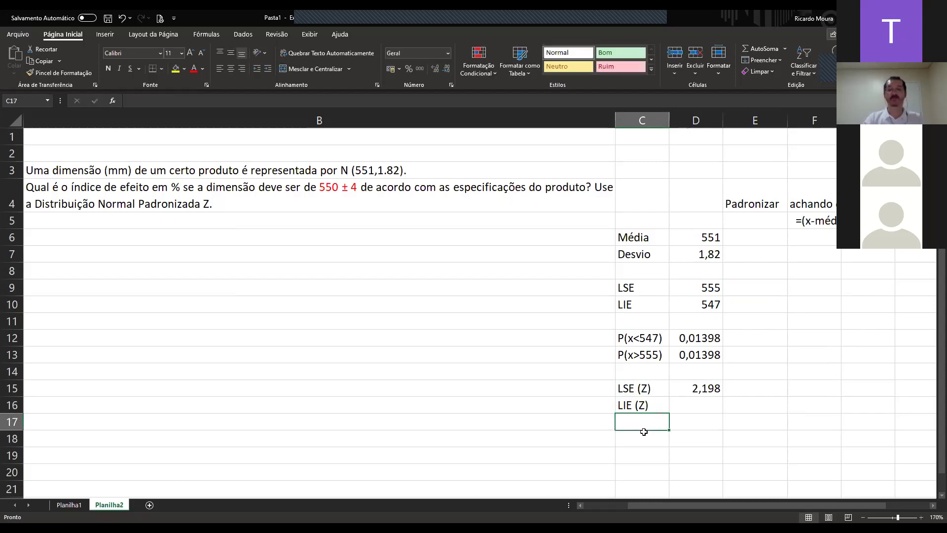
Calculate the standardized LIE value in D16 with the formula =(D10-D6)/D7 and reduce it to three decimal places.
key("Up")
key("Right")
type("=")
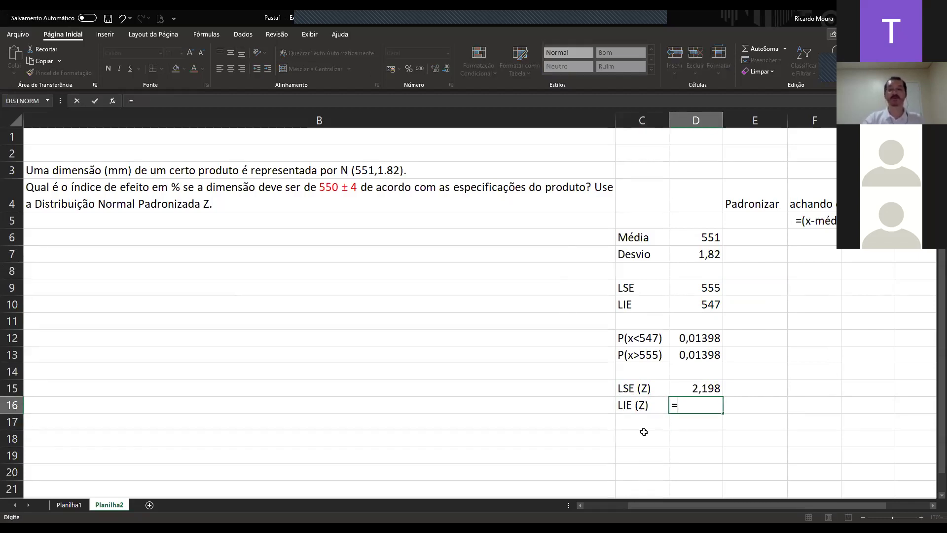
type("(")
left_click(690, 307)
type("-")
left_click(692, 237)
type(")/")
left_click(708, 256)
key("Return")
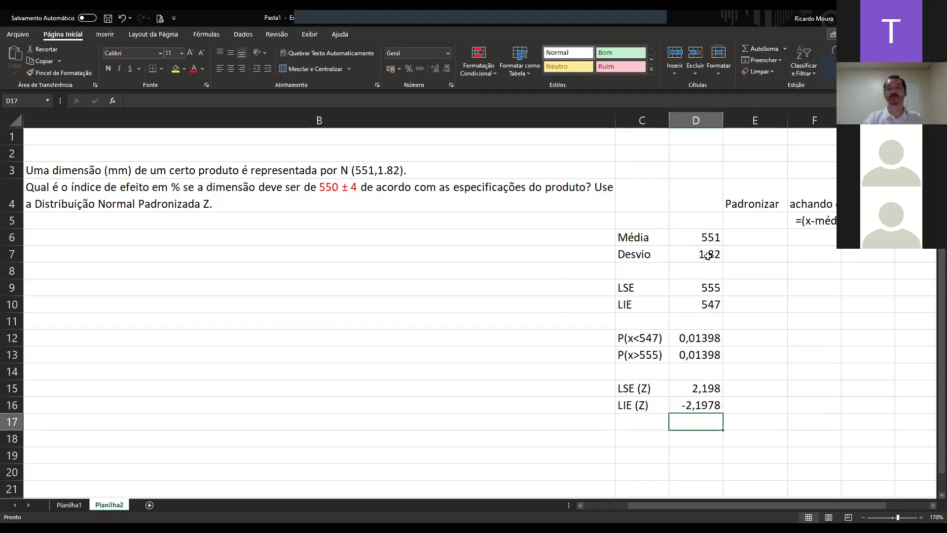
key("Up")
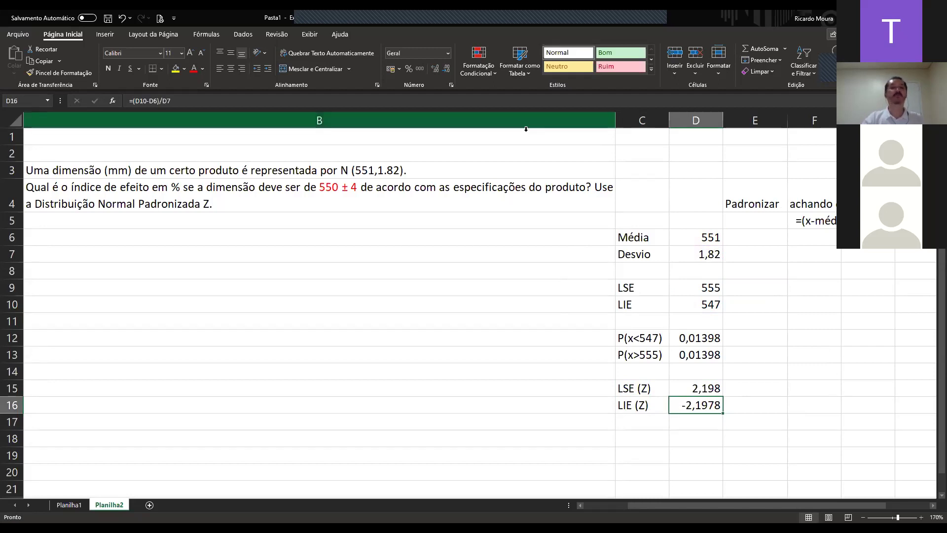
left_click(445, 71)
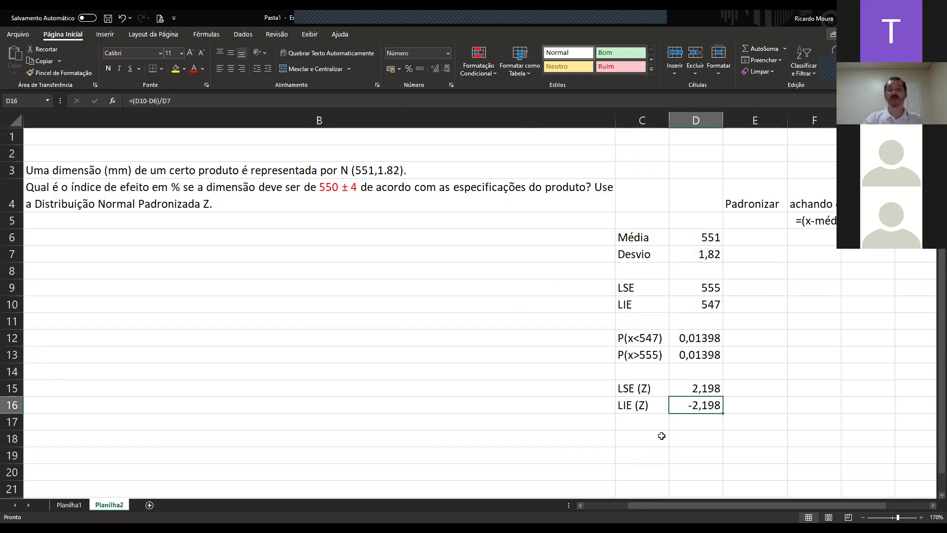
Enter the probability label P(Z<2,198) in C18.
left_click(638, 438)
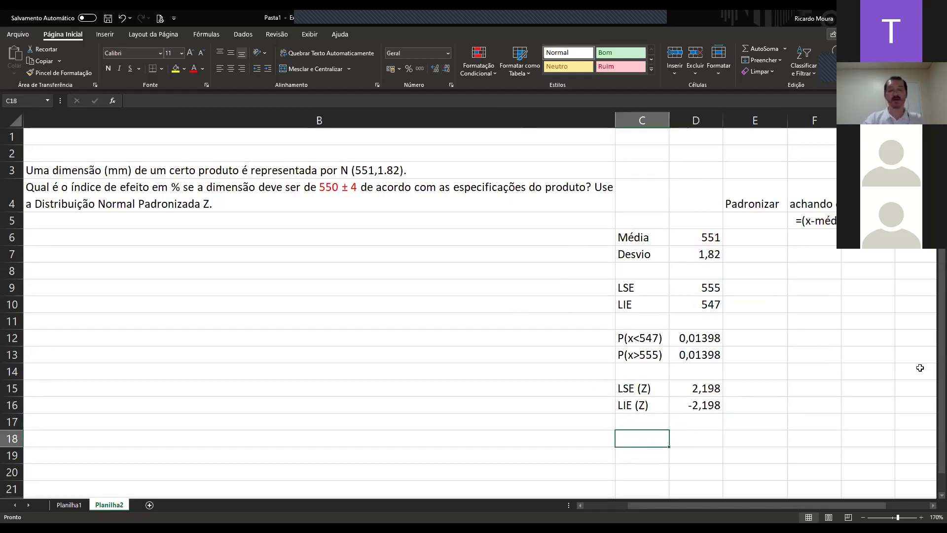
type("P(")
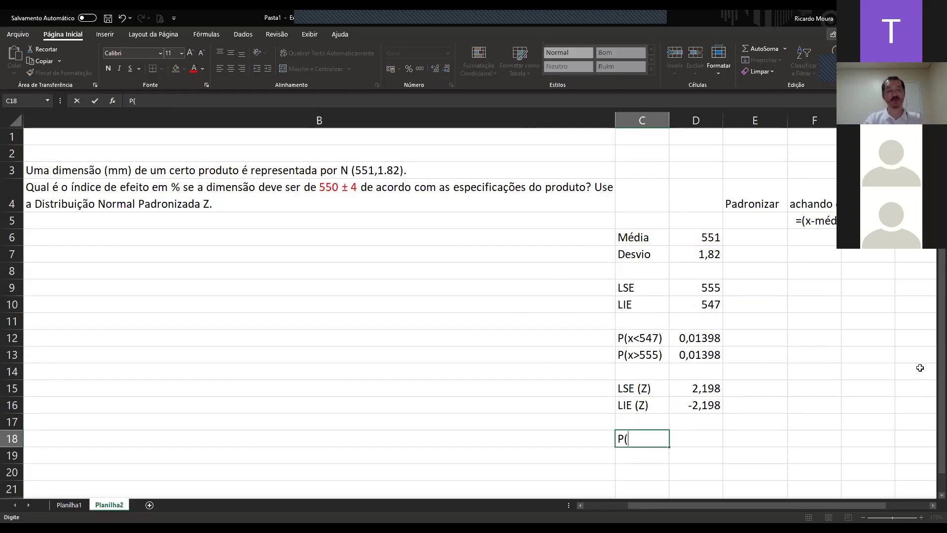
type("z")
key("BackSpace")
type("Z")
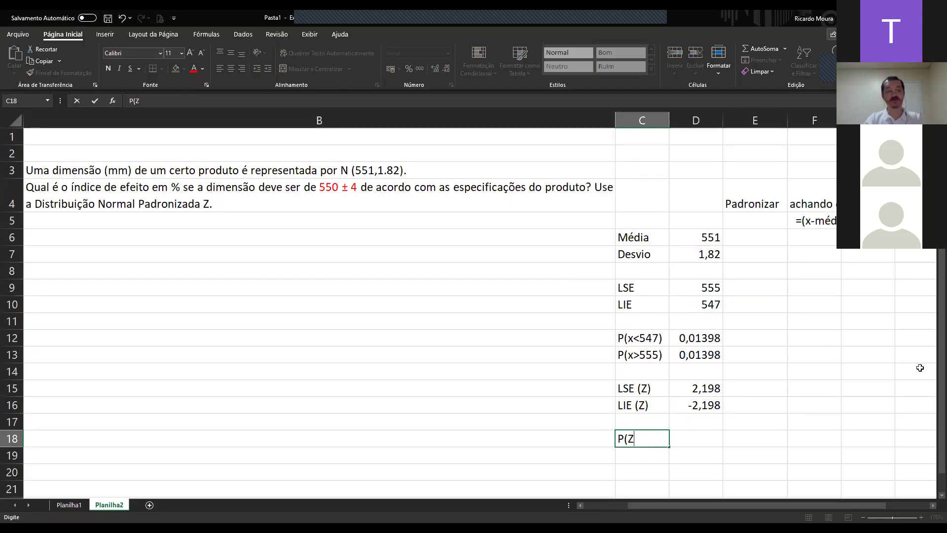
type(",")
key("BackSpace")
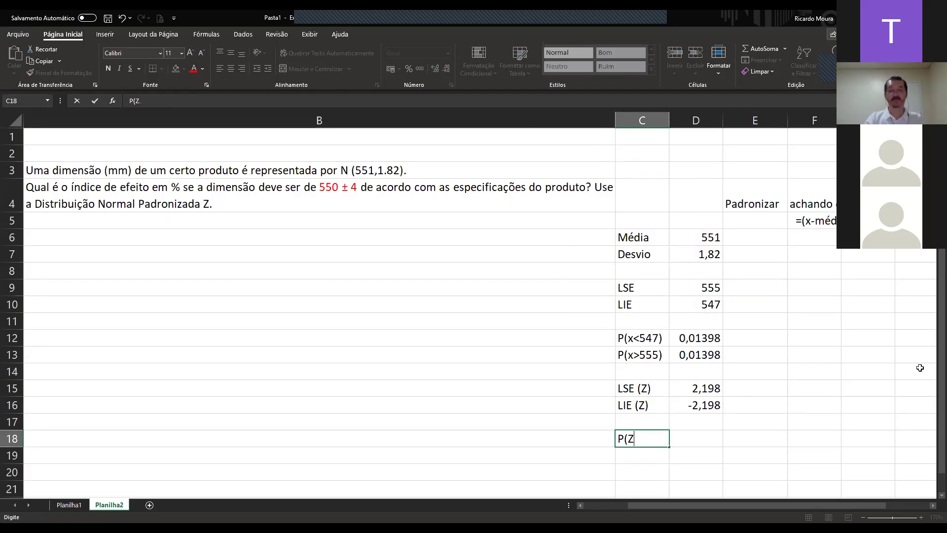
type("<")
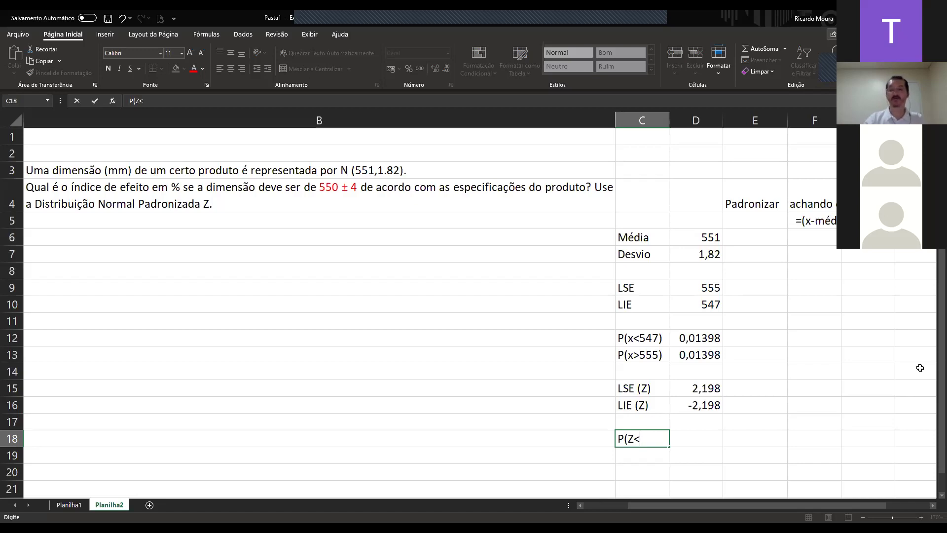
type("2,")
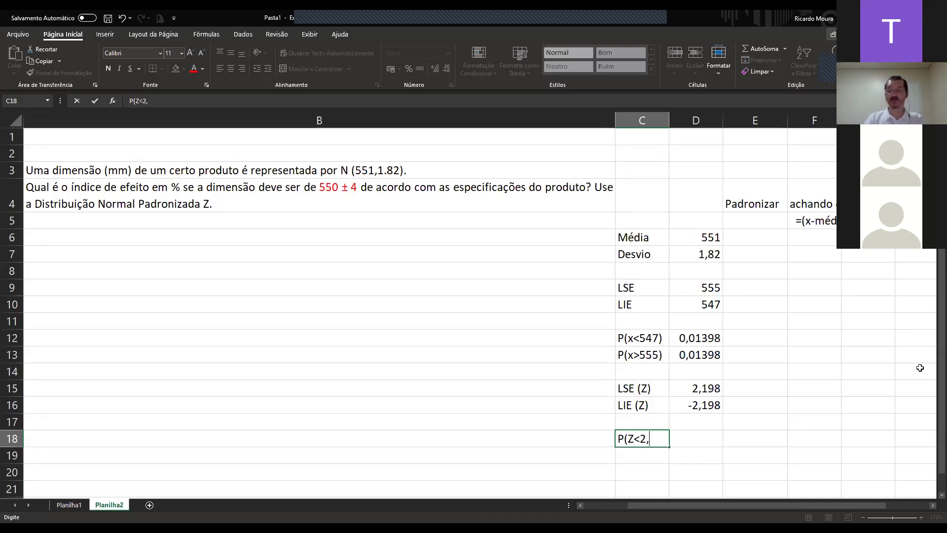
type("198")
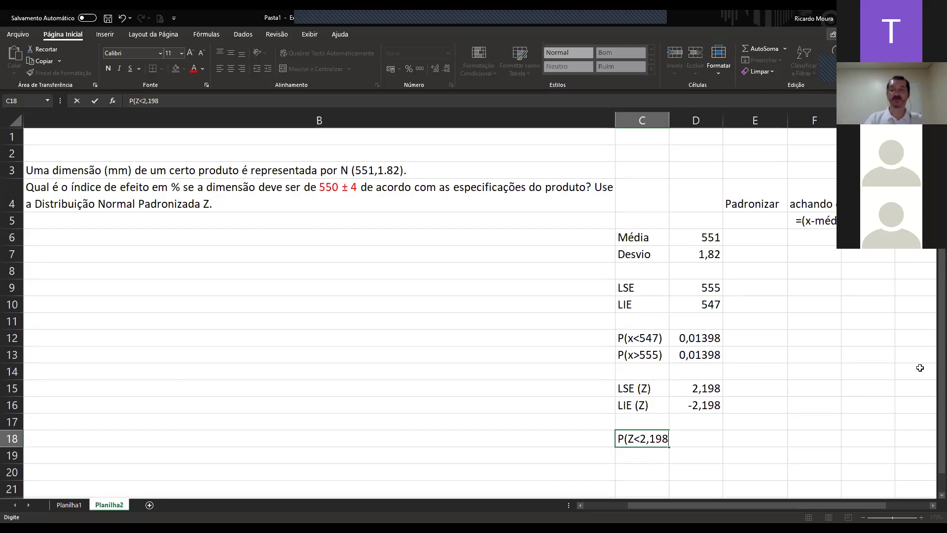
type(")")
key("Return")
key("Up")
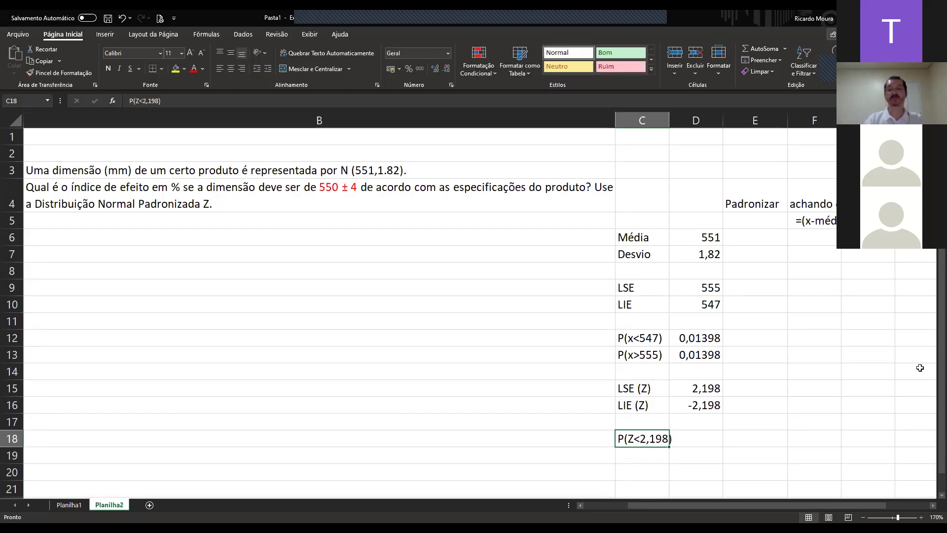
Enter the probability label p(Z>2,198) in C19.
key("Down")
type("p")
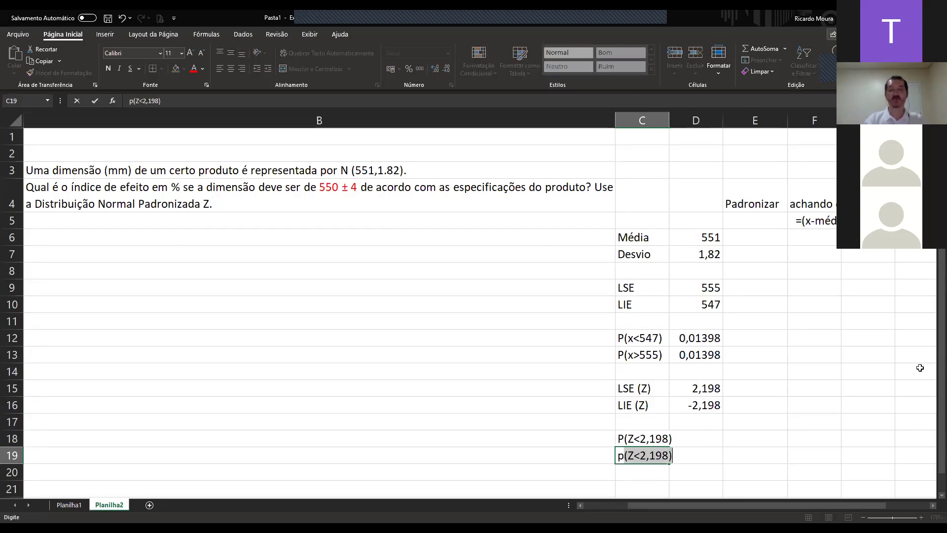
type("(")
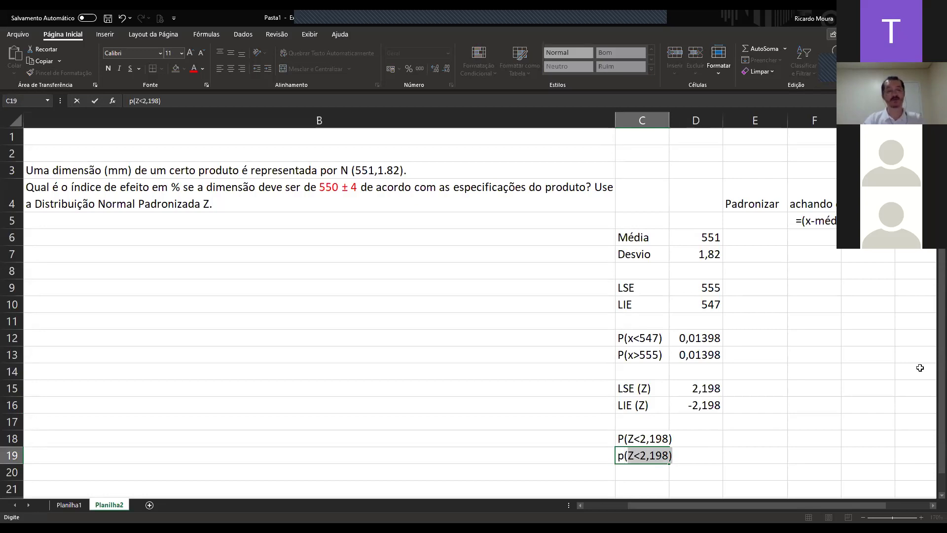
type("Z")
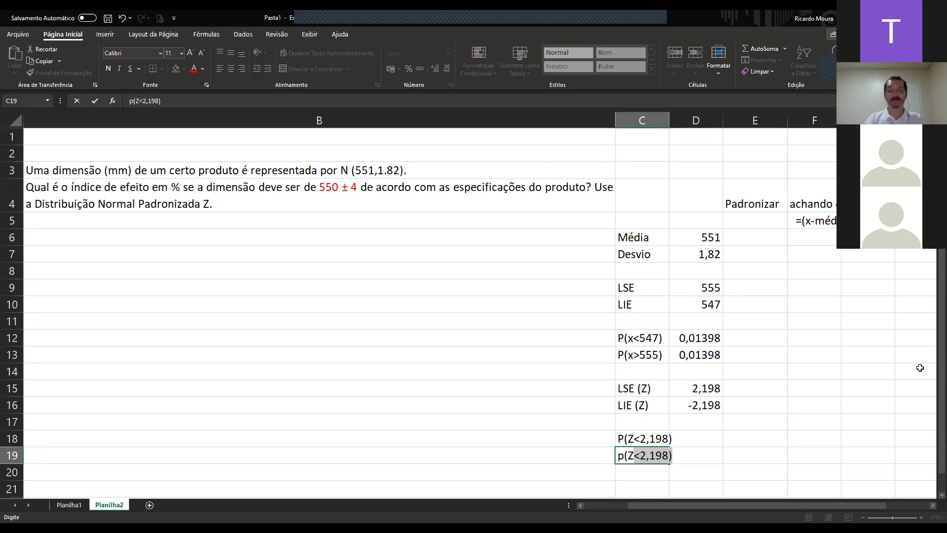
type(">")
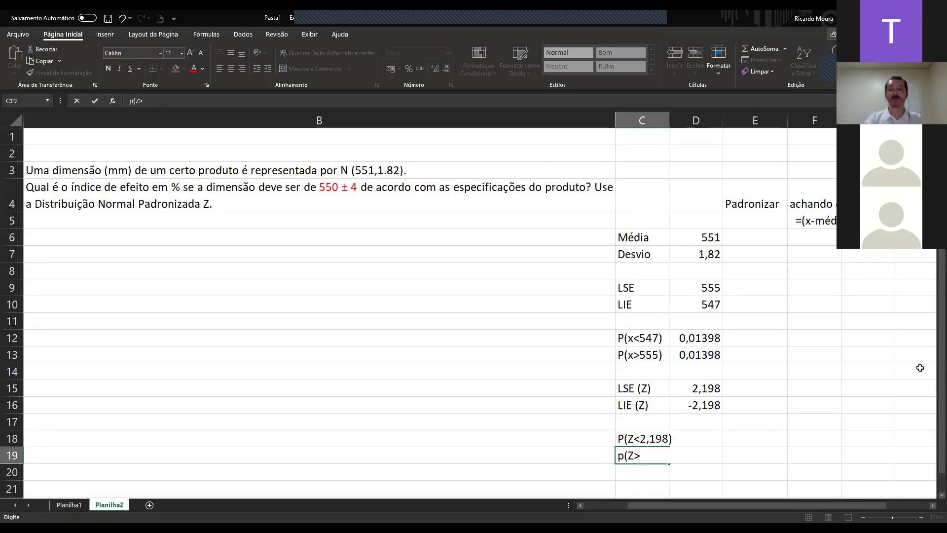
type("2,19")
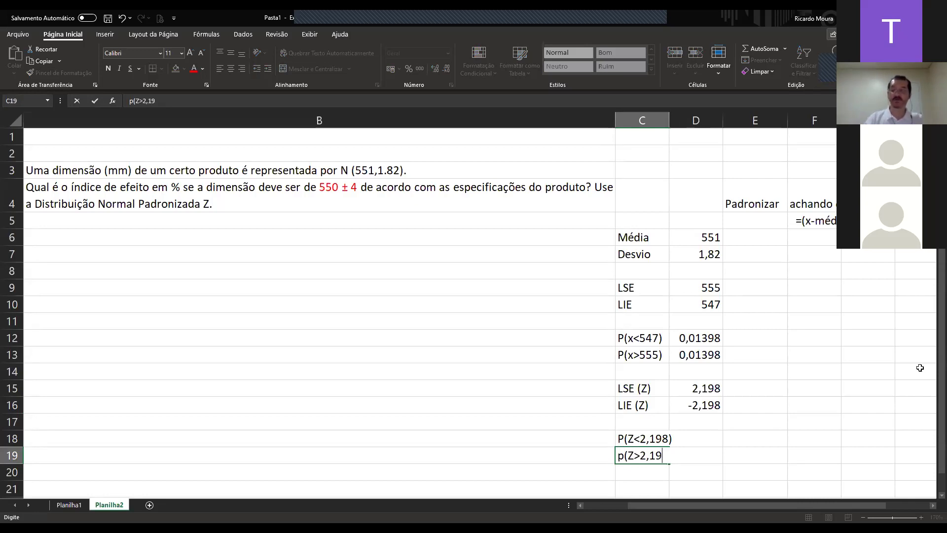
type("8)")
key("Return")
key("Up")
key("Up")
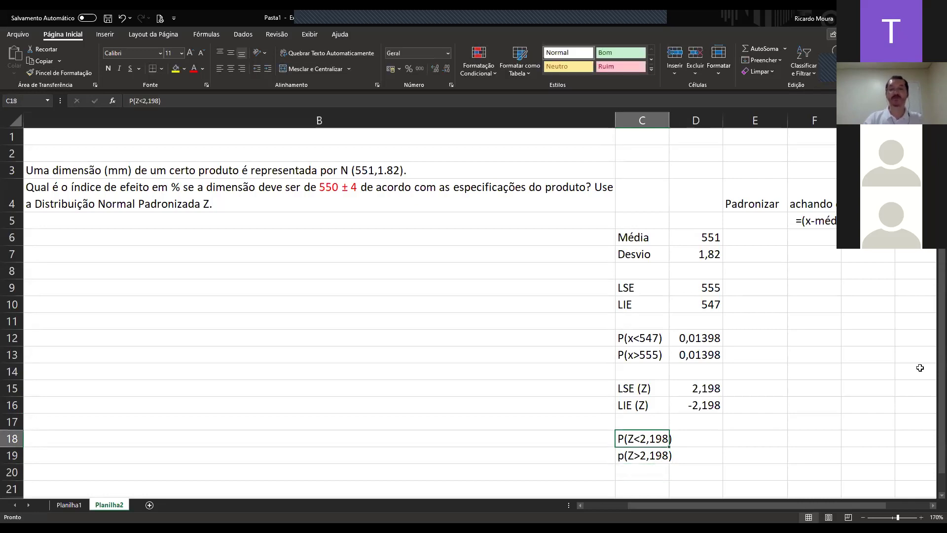
key("Down")
key("Down")
key("Up")
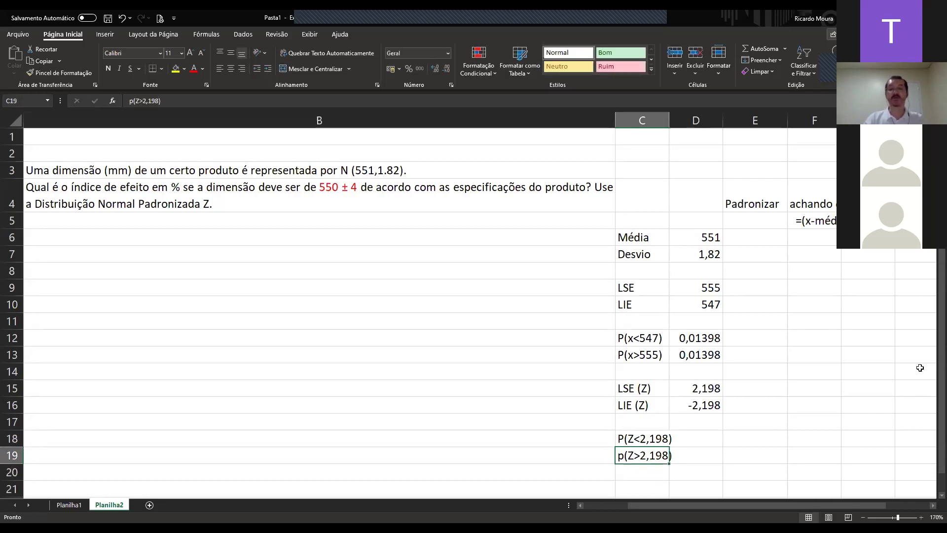
Change the label in C19 to p(Z>-2,198) and widen column C so the probability labels fit.
left_click(644, 439)
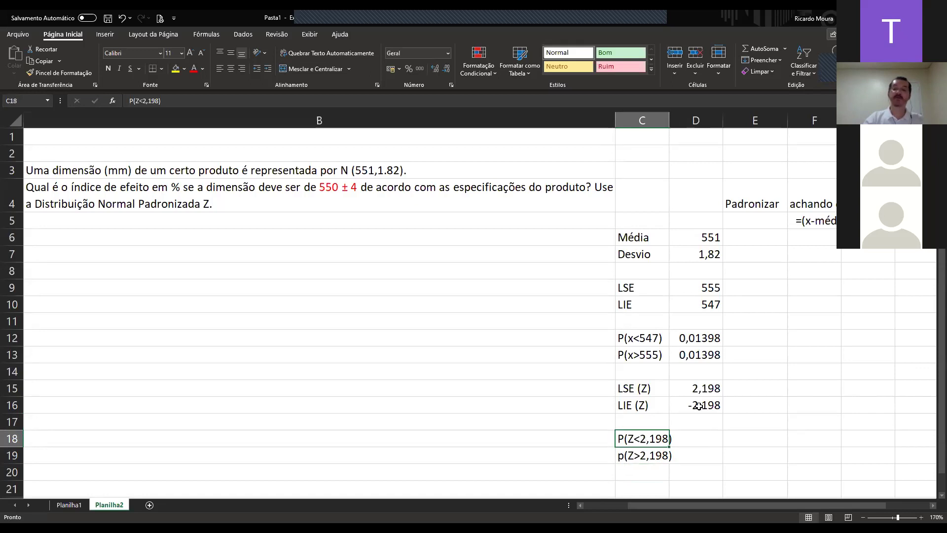
left_click(716, 388)
left_click(649, 405)
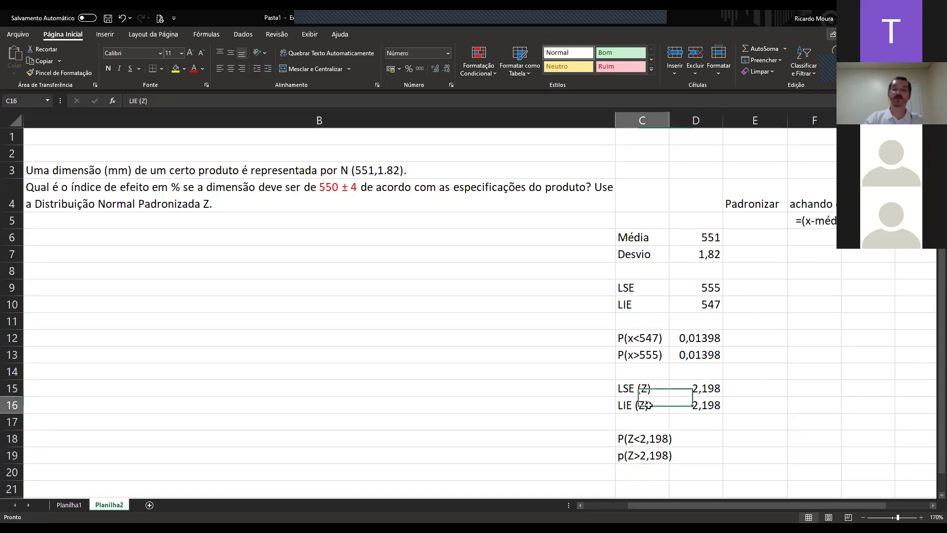
left_click(644, 455)
double_click(643, 455)
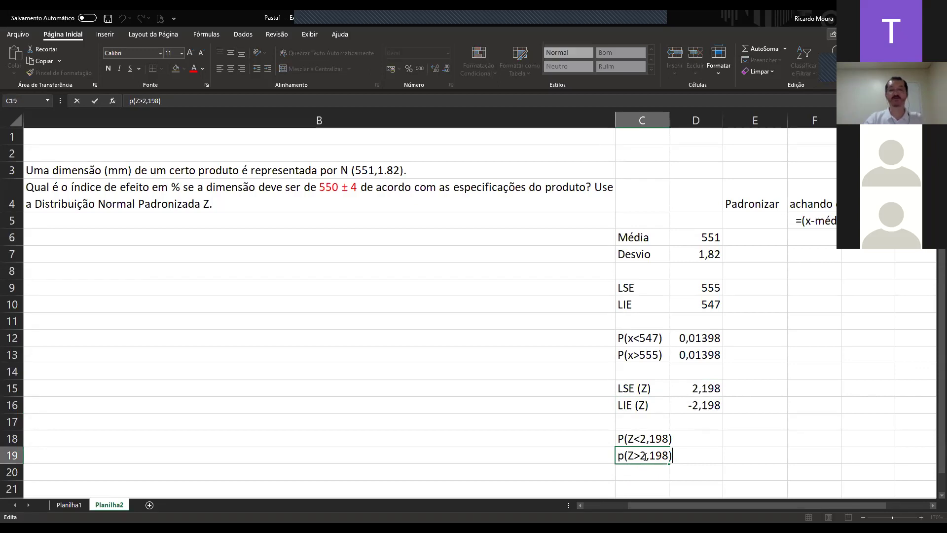
type("-")
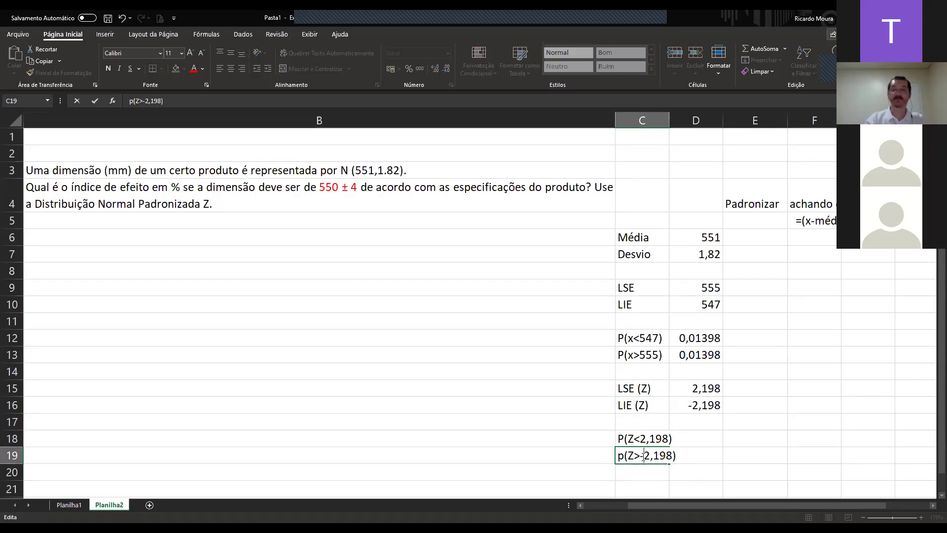
key("Return")
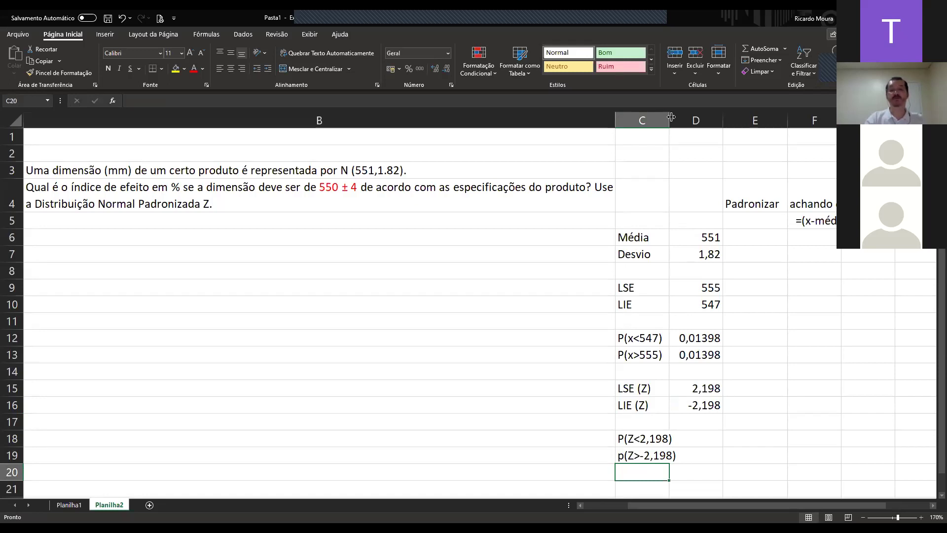
left_click_drag(670, 116, 686, 117)
left_click(706, 439)
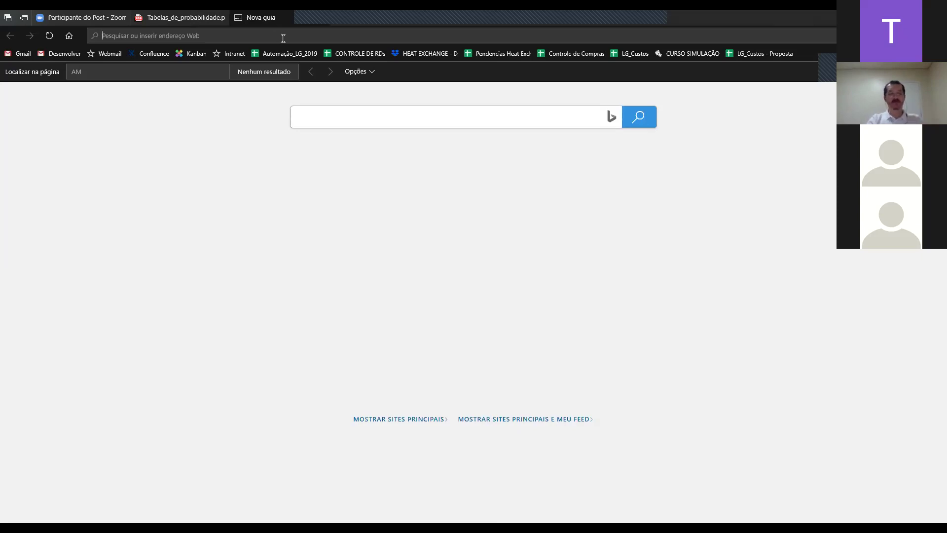
Search the web for "tabela distribuição z" and open the image results.
type("tabela dis")
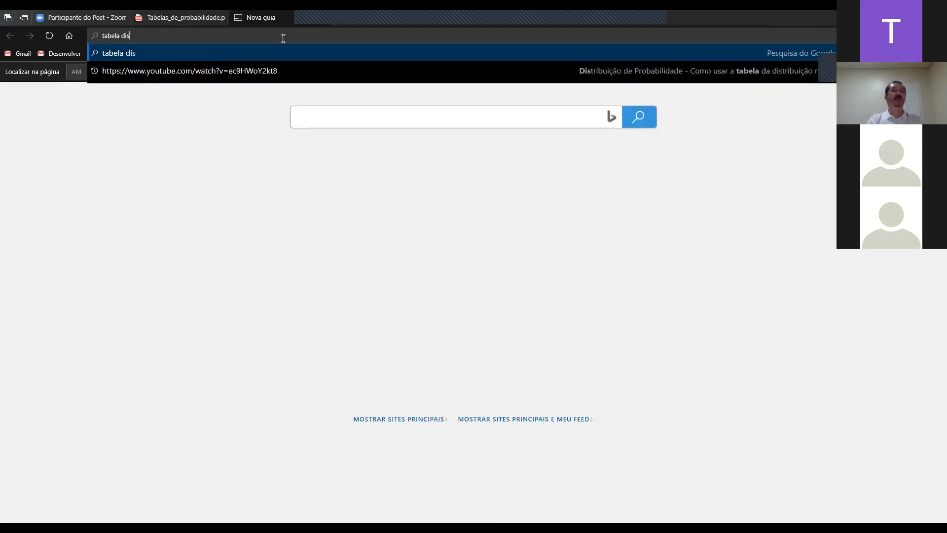
type("tribuição z")
key("Return")
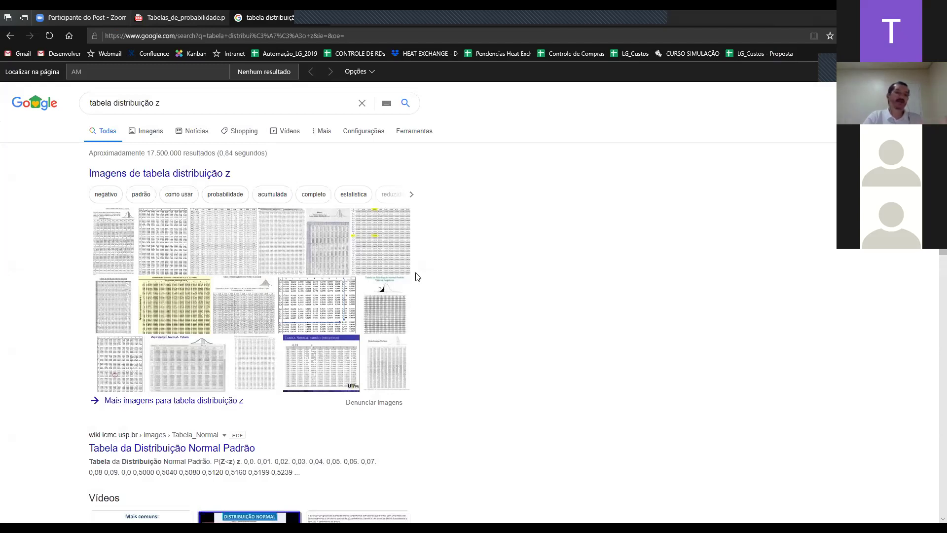
left_click(383, 315)
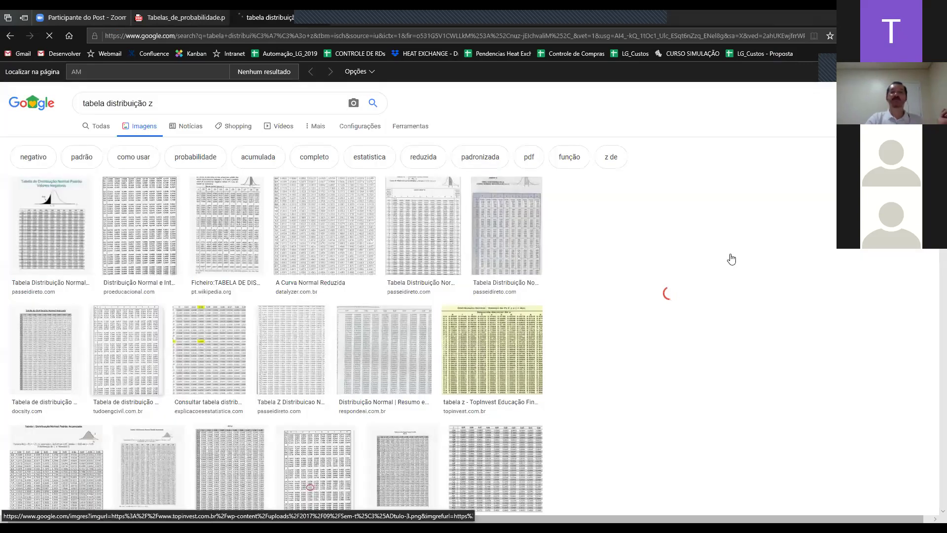
Examine Z table images in the search results, including the TopInvest table and the Passei Direto table of negative values.
scroll(732, 276, "down", 4)
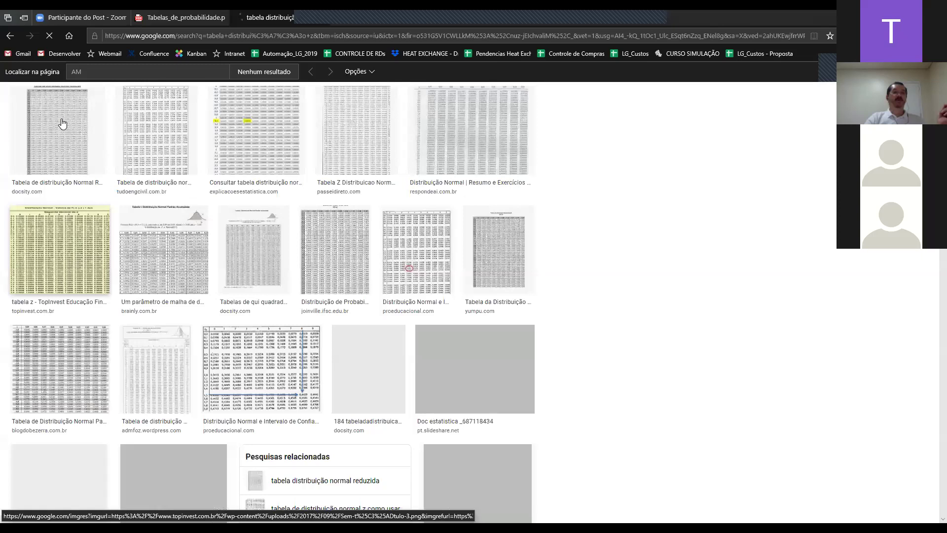
left_click(61, 143)
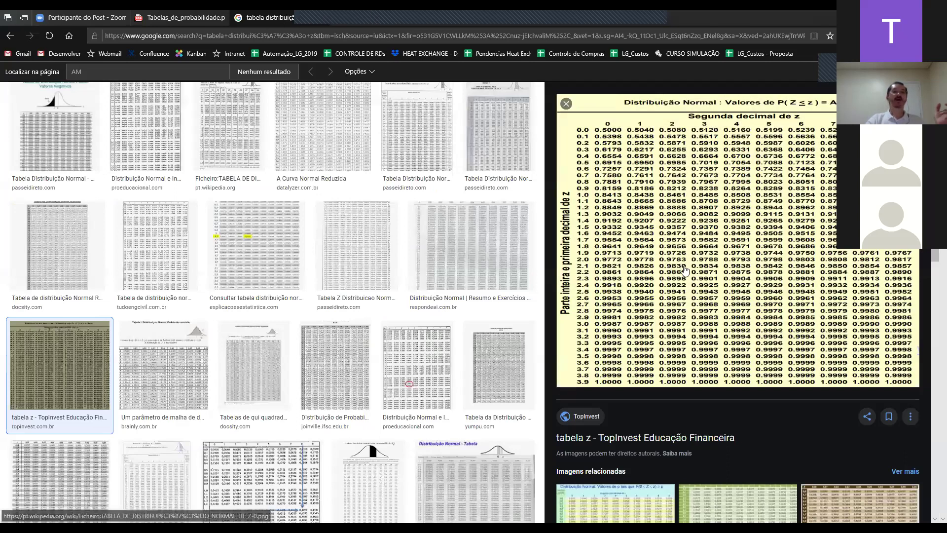
key("alt+Left")
key("Return")
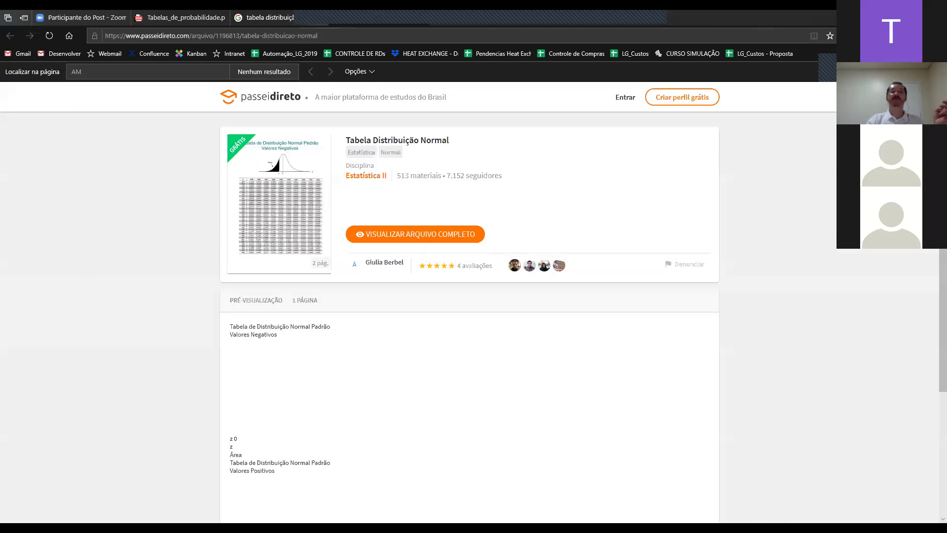
key("alt+Left")
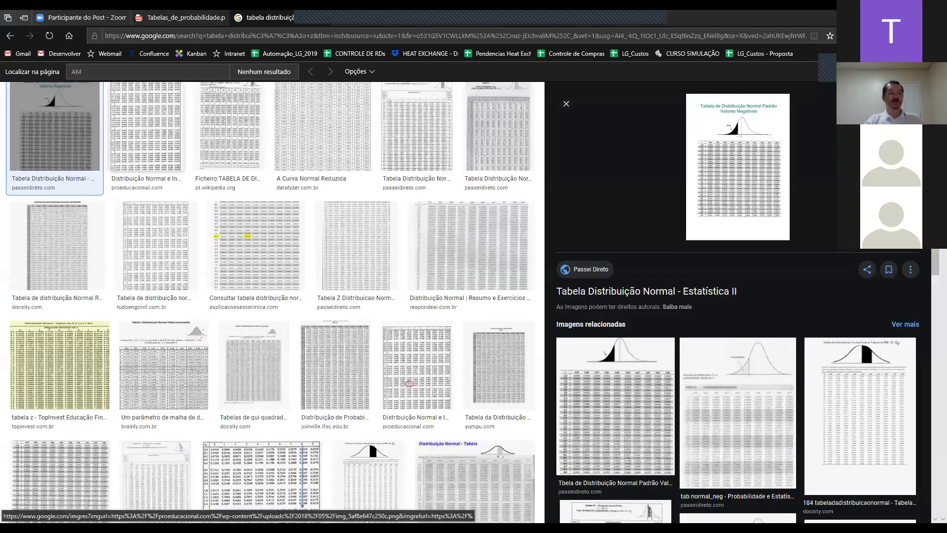
left_click(146, 127)
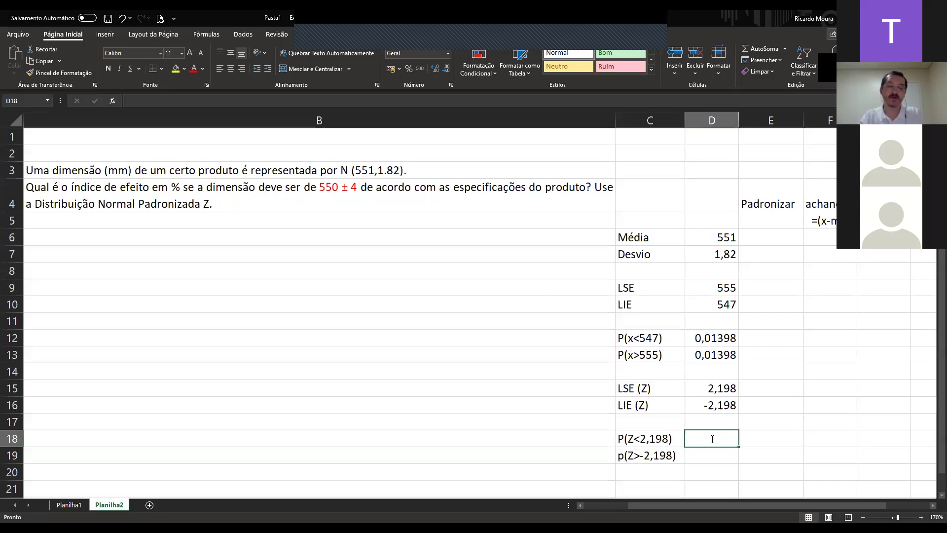
Enter a DIST.NORMP.N formula in D18 that takes the LSE (Z) value in D15 as its argument.
type("=")
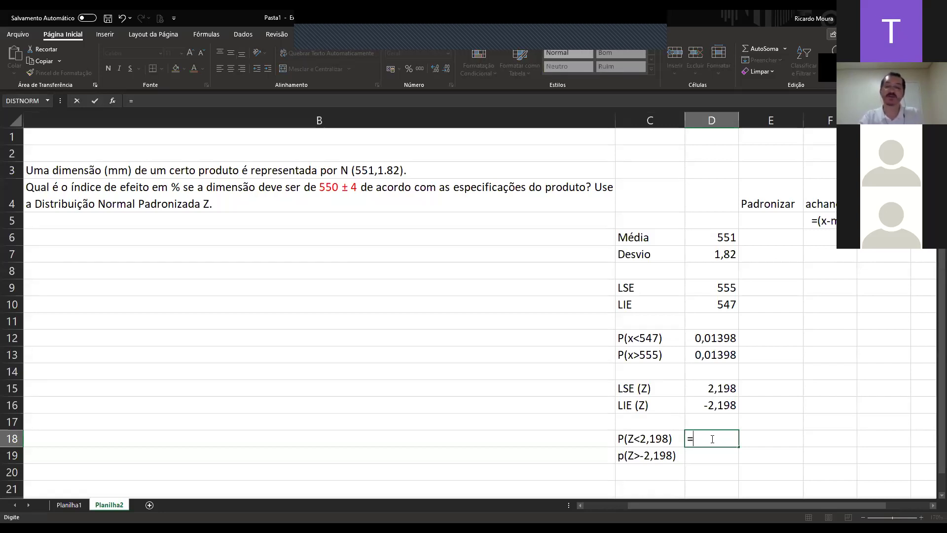
type("dist.")
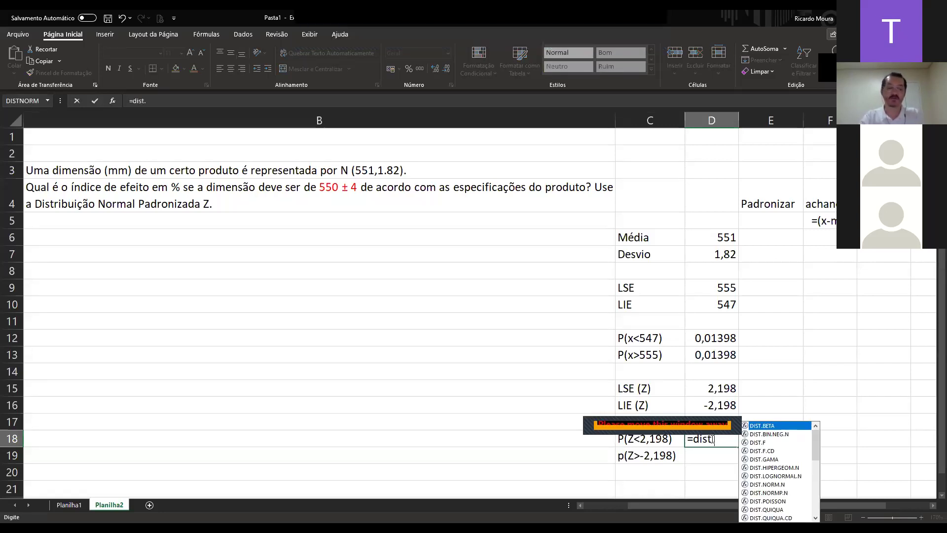
type("no")
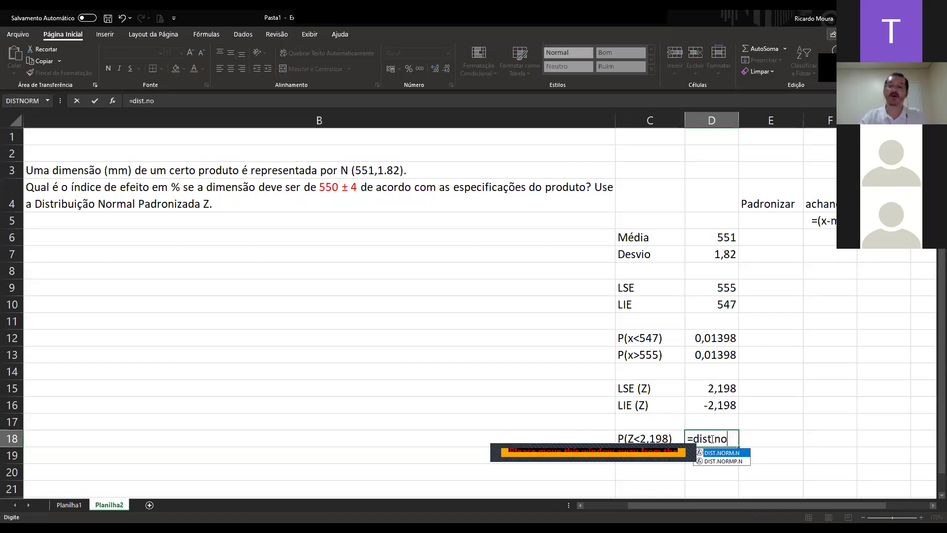
left_click(730, 464)
double_click(730, 464)
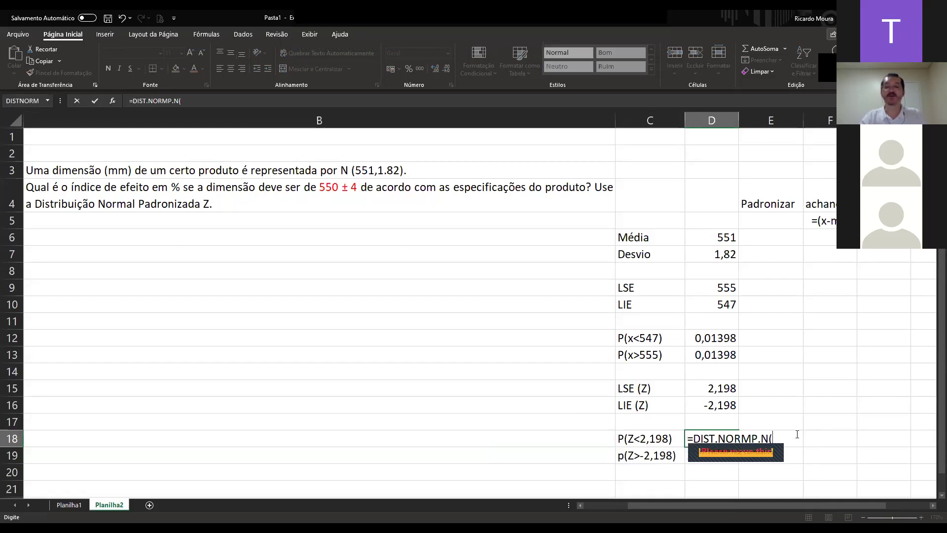
key("F2")
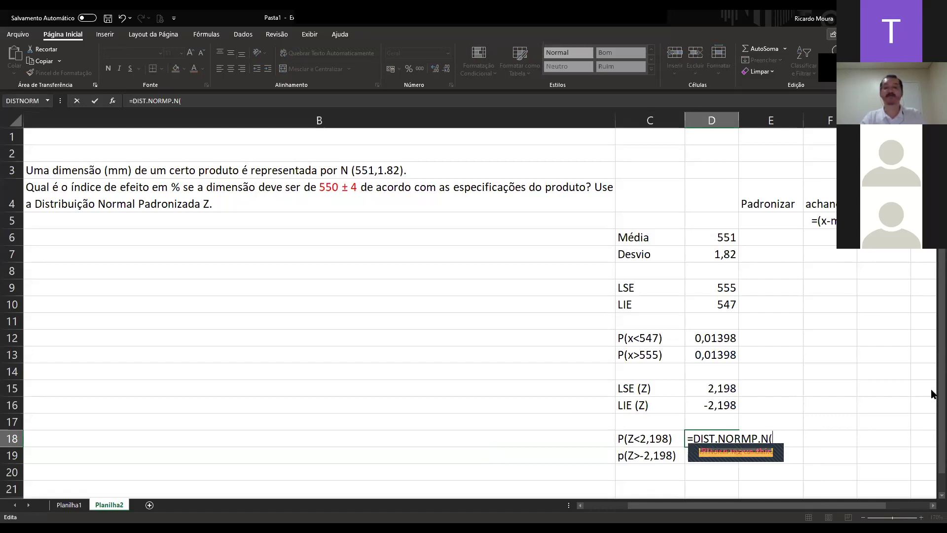
left_click(726, 389)
type(")")
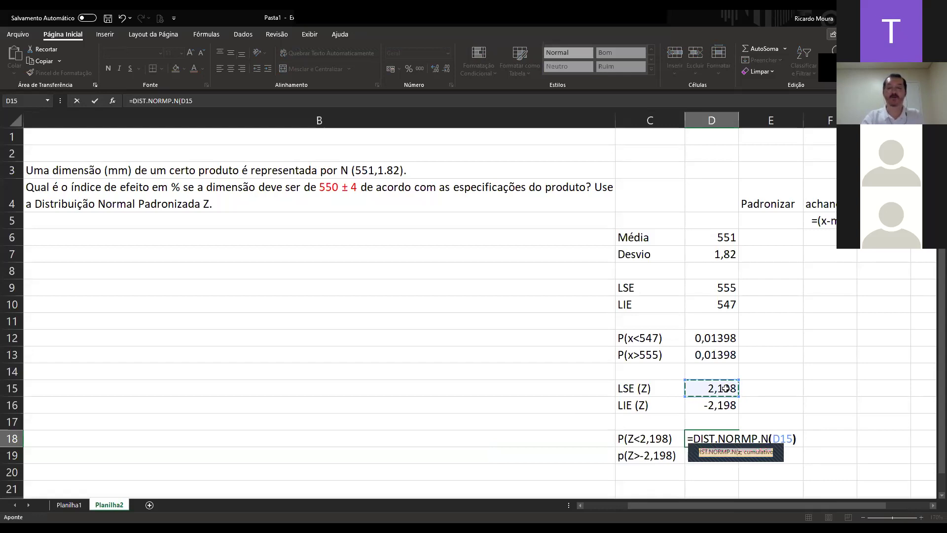
key("Return")
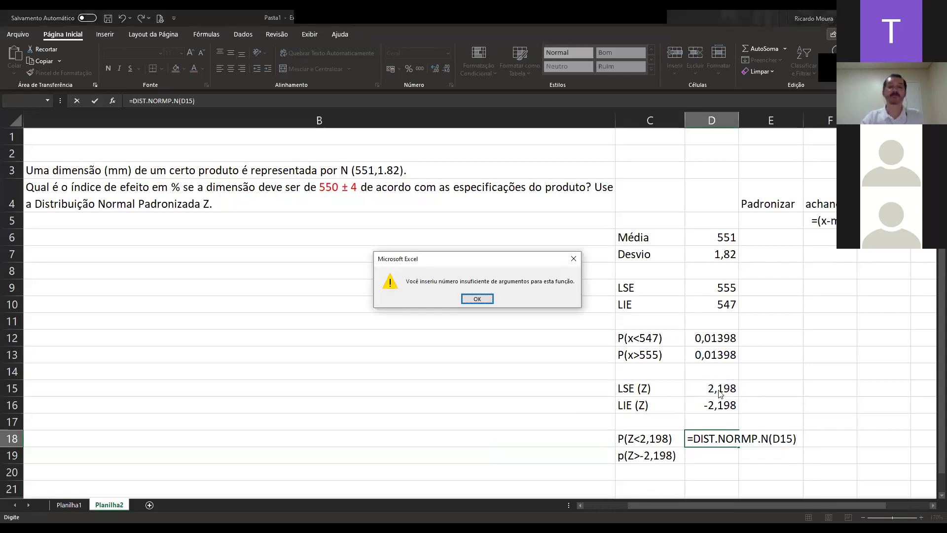
Complete the DIST.NORMP.N formula in D18 by setting its Cumulativo argument to 1.
left_click(477, 299)
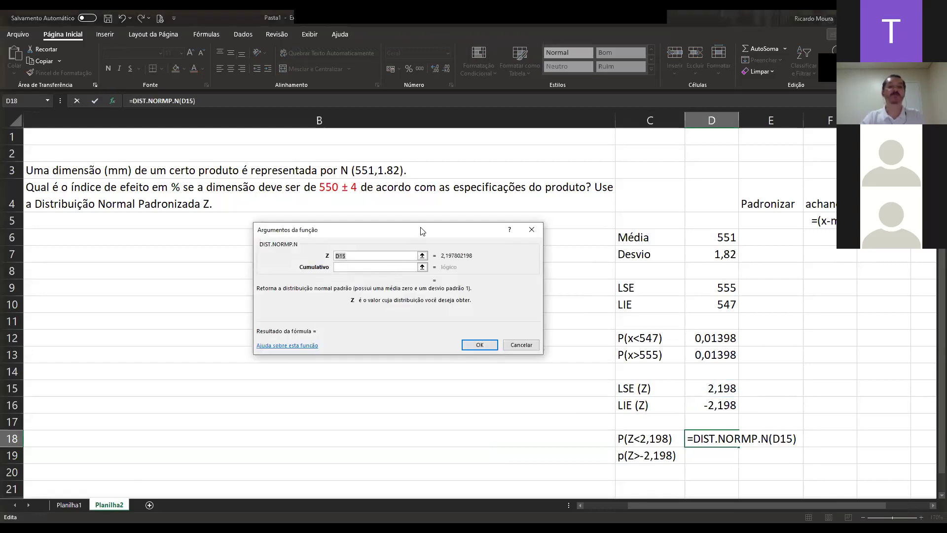
left_click_drag(422, 233, 468, 173)
left_click(429, 206)
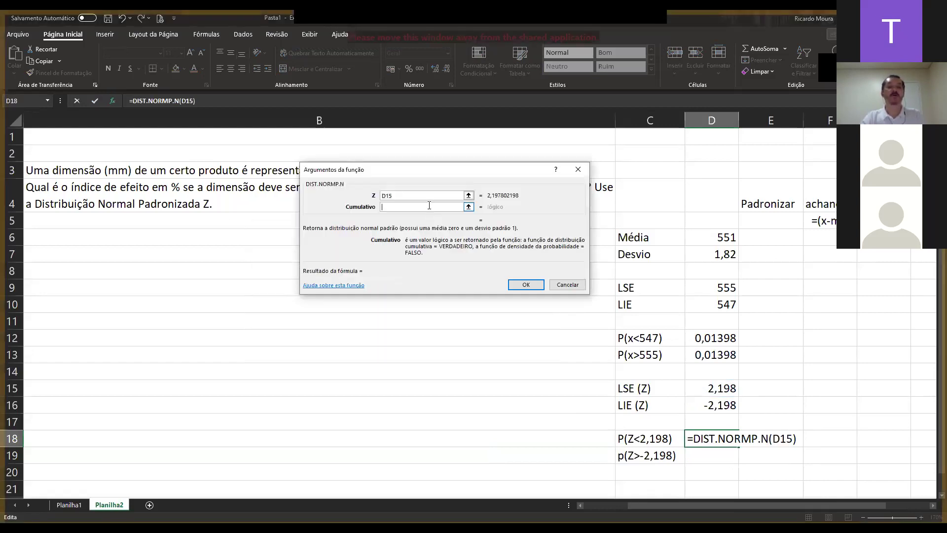
type("1")
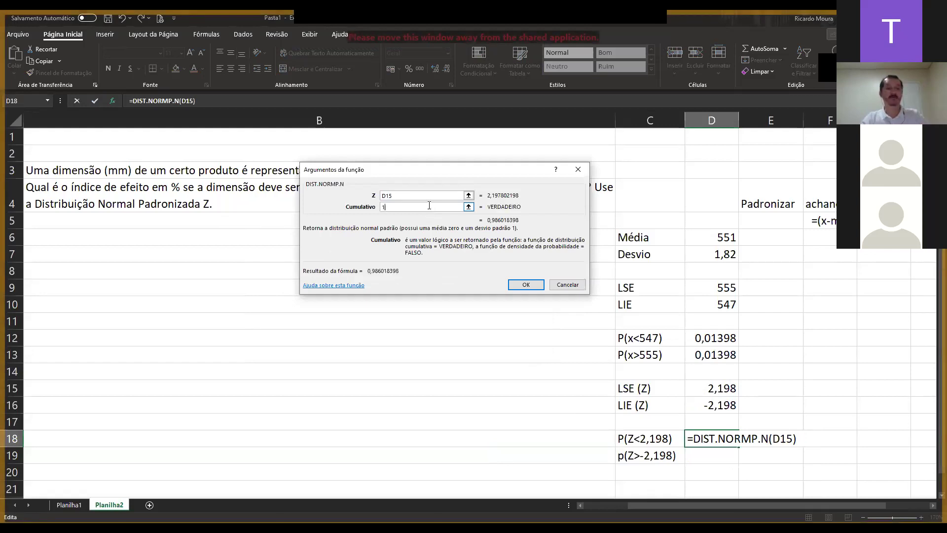
left_click(525, 285)
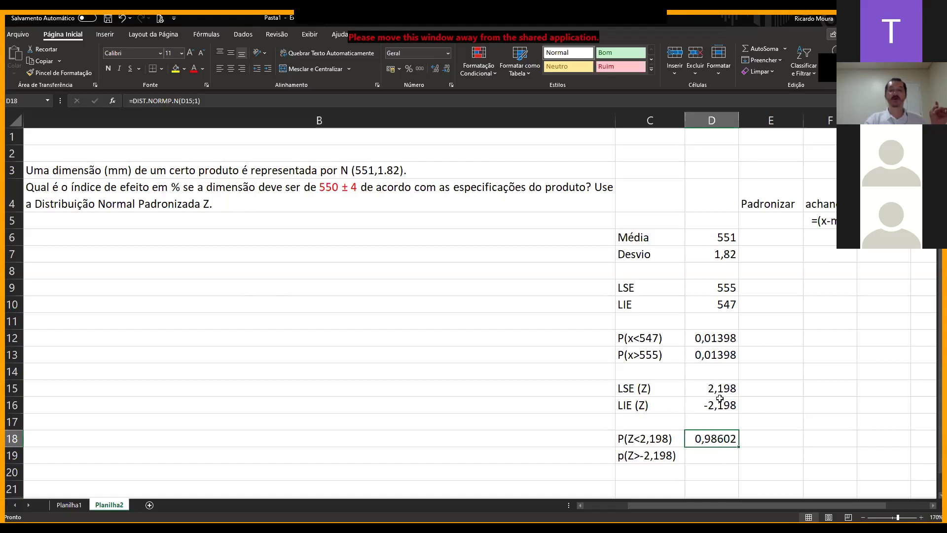
Change the formula in D18 to its complement, =1-DIST.NORMP.N(D15;1).
left_click(721, 354)
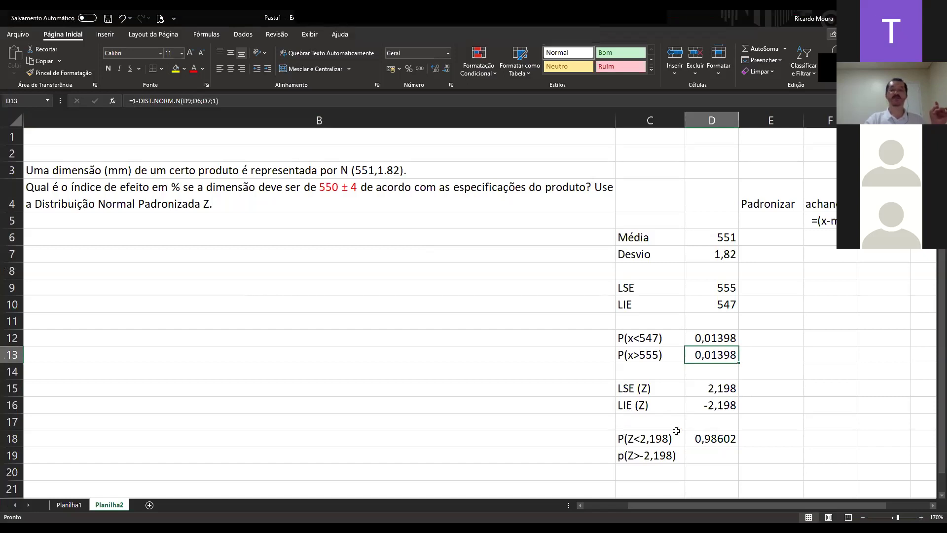
left_click(702, 439)
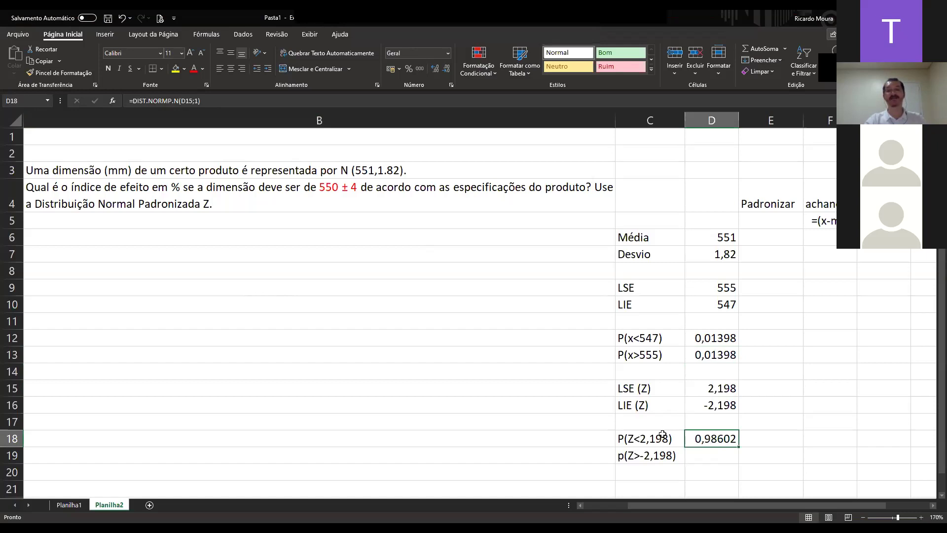
double_click(713, 443)
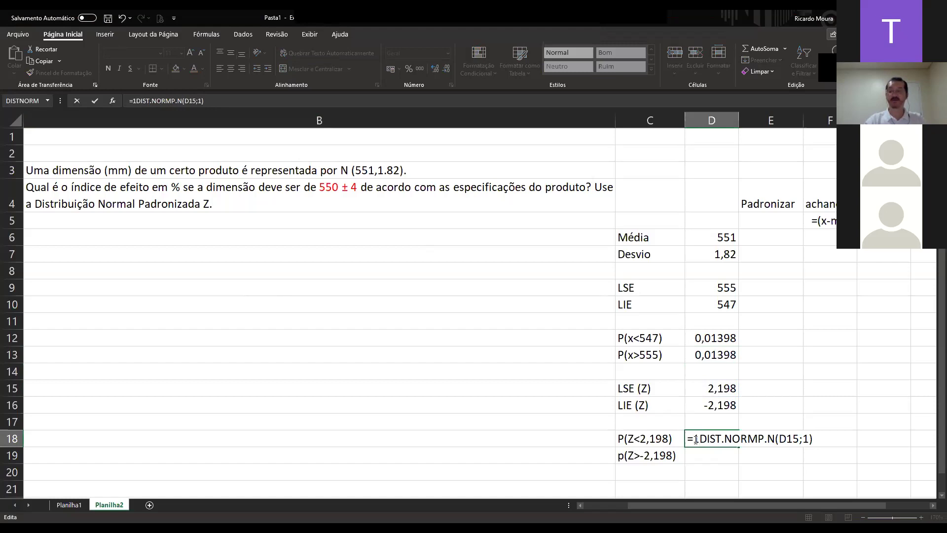
key("Return")
Adjust the number format of D18 to show five decimal places.
left_click(694, 439)
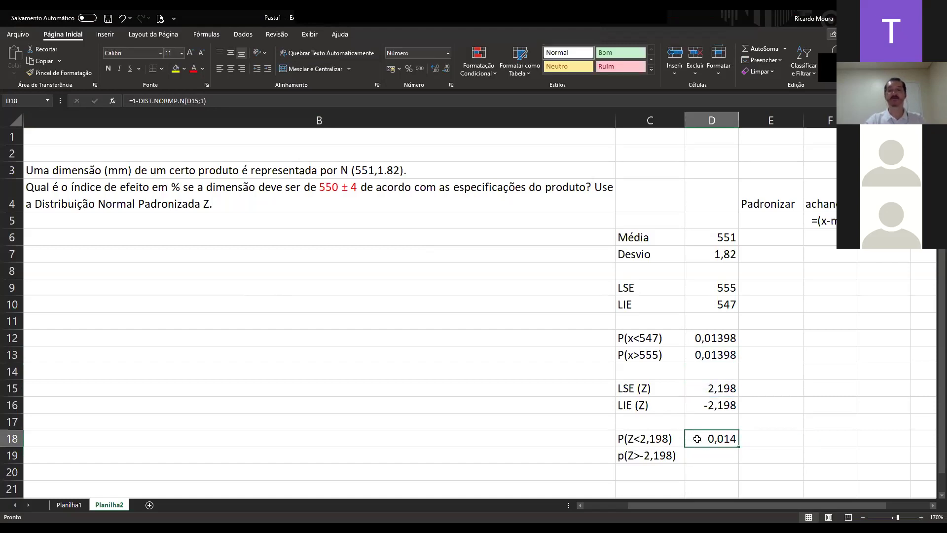
left_click(446, 69)
left_click(446, 69)
left_click(436, 69)
left_click(435, 69)
left_click(436, 70)
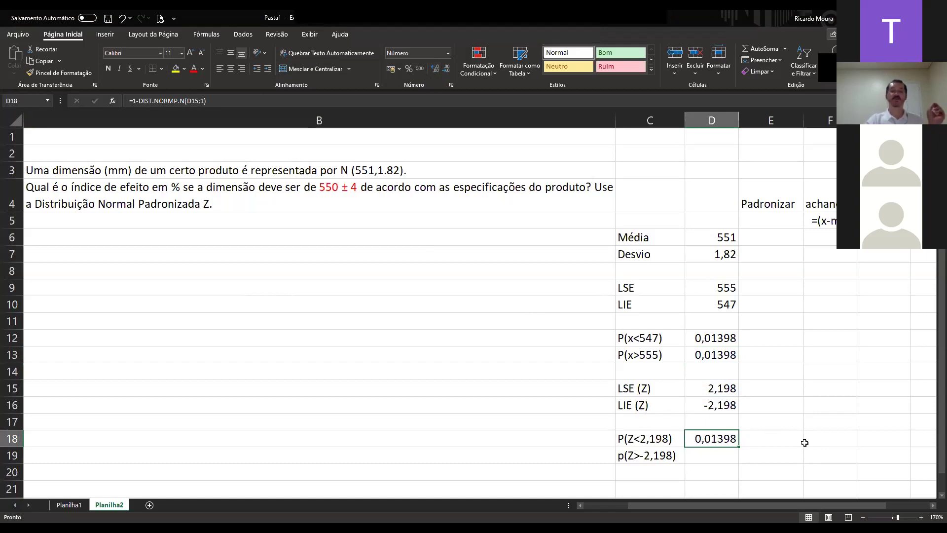
Highlight the probability results in D18 and D12 with a yellow fill.
left_click(175, 68)
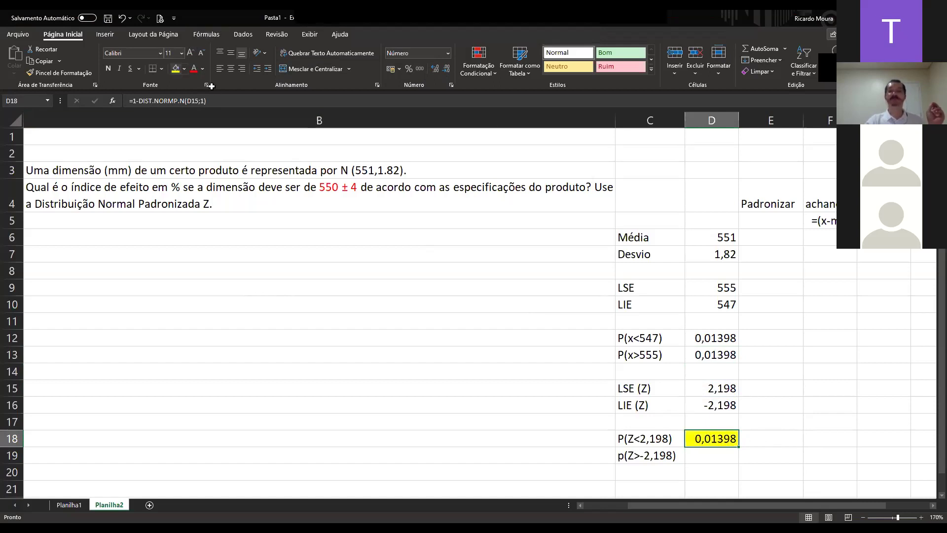
left_click(728, 338)
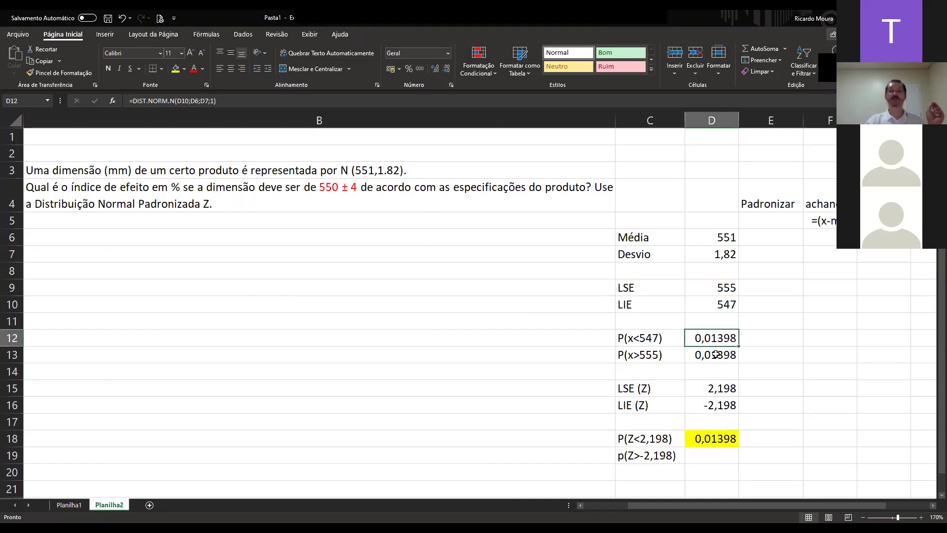
left_click(176, 69)
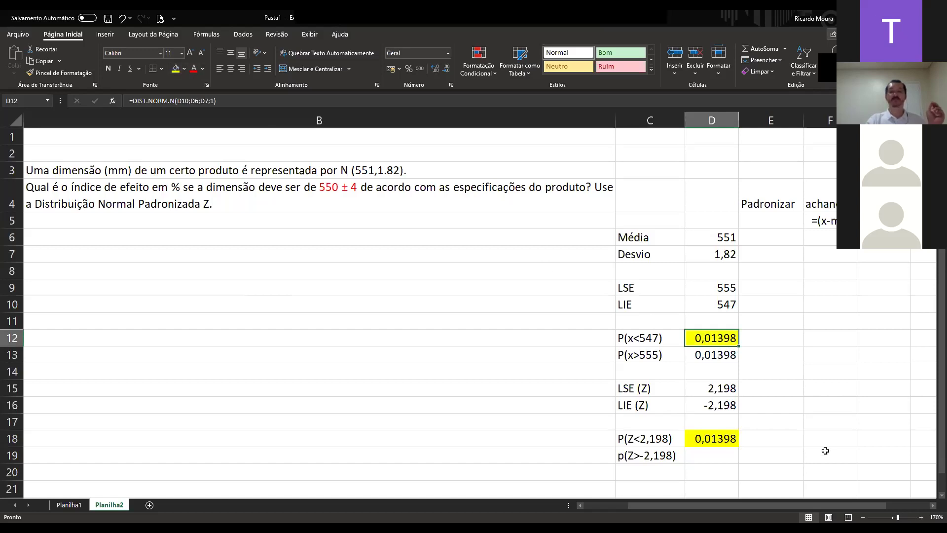
Review the function arguments of the DIST.NORMP.N formula in D18 without changing them.
left_click(724, 435)
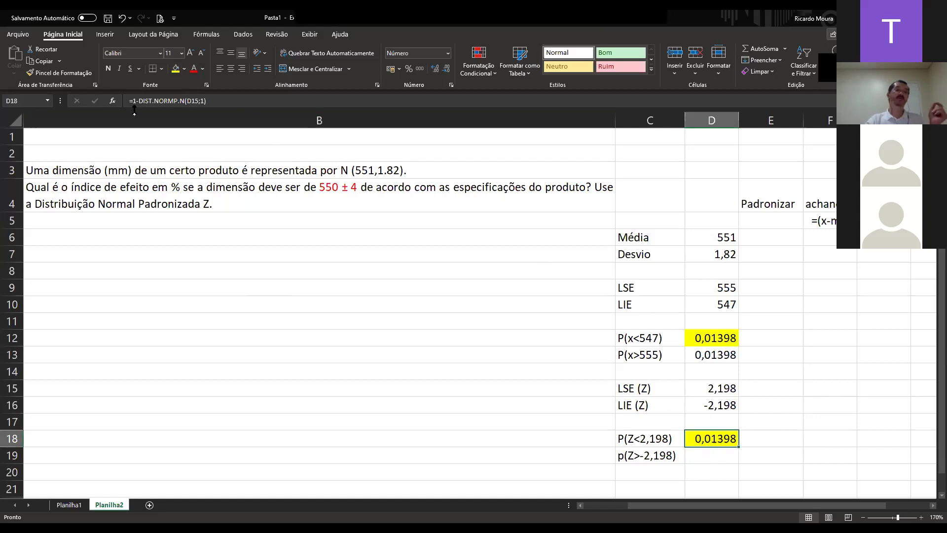
left_click(115, 102)
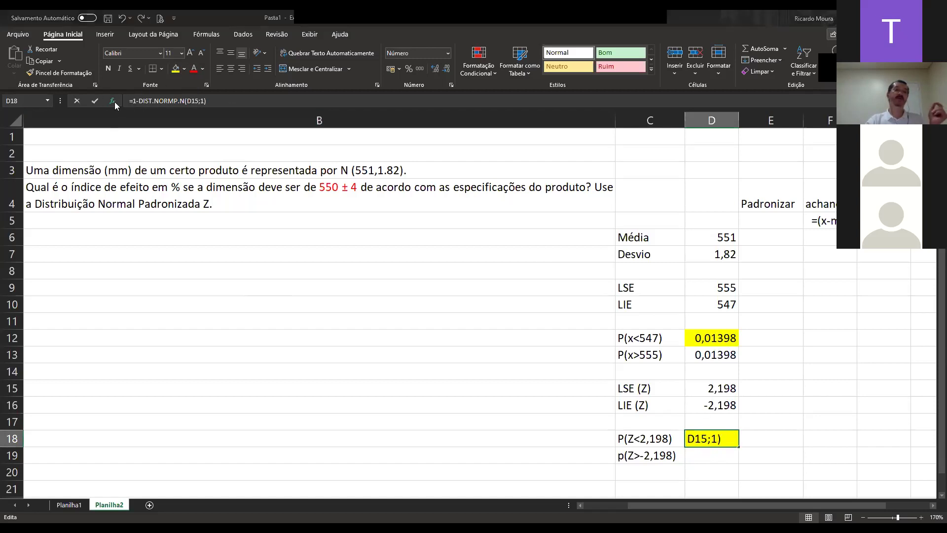
left_click(541, 291)
left_click(822, 441)
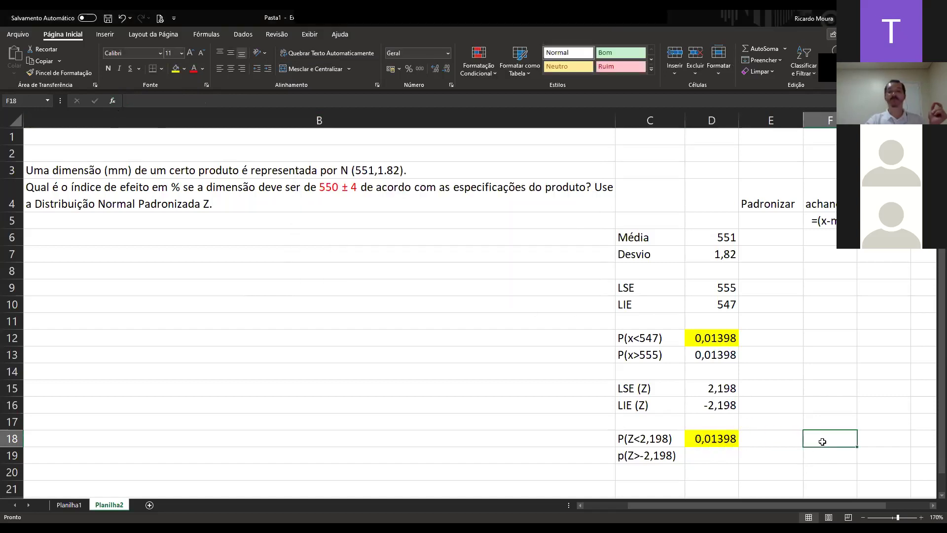
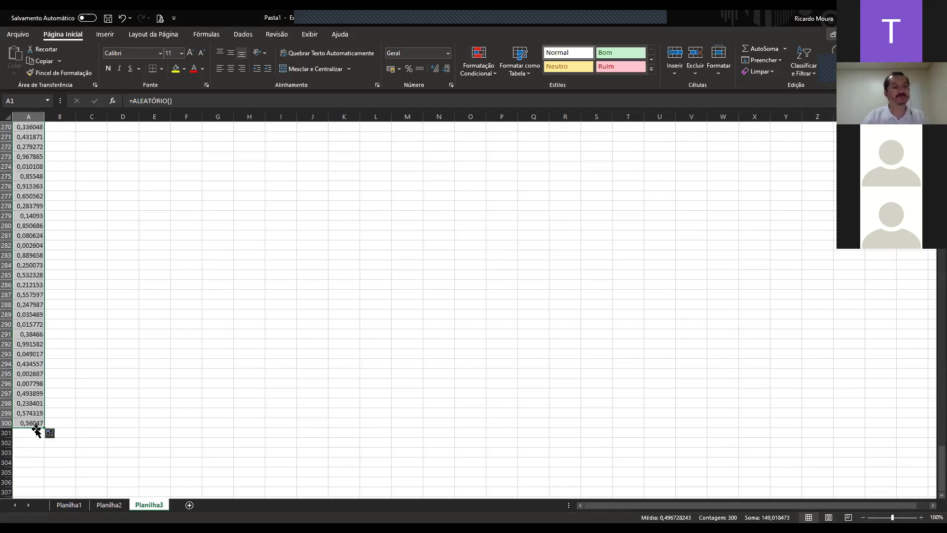
Fill the ALEATÓRIO() formulas of A1:A300 in Planilha3 across to column AM.
left_click_drag(45, 430, 707, 432)
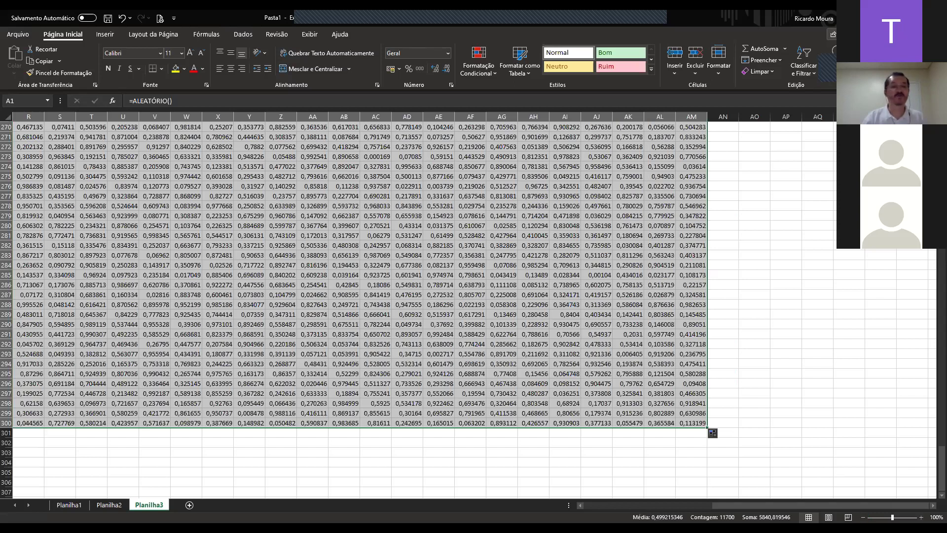
left_click_drag(887, 518, 869, 516)
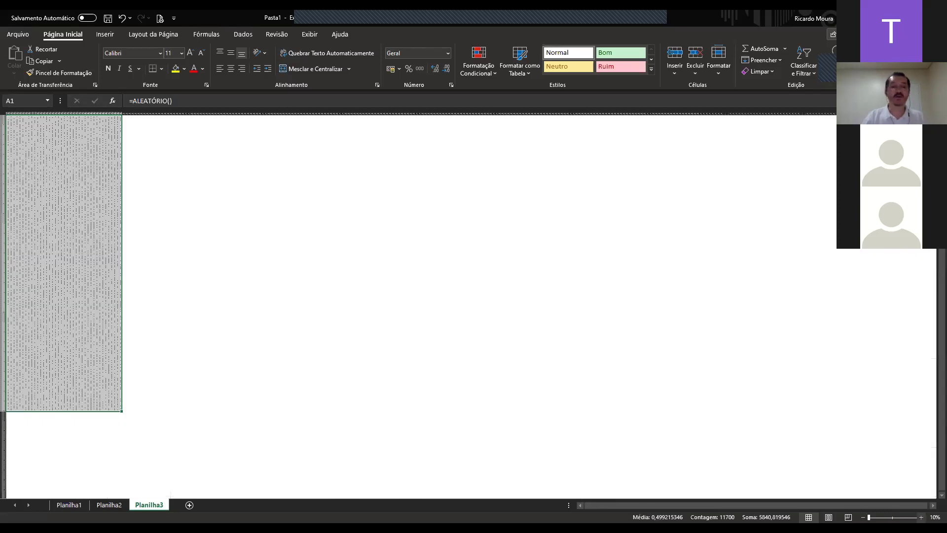
scroll(891, 514, "up", 1)
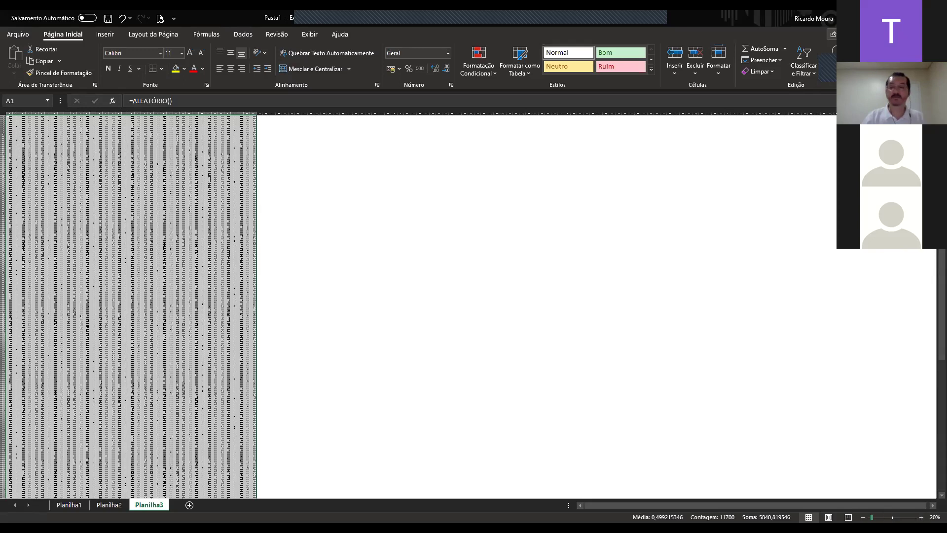
scroll(129, 210, "down", 1)
left_click(174, 204)
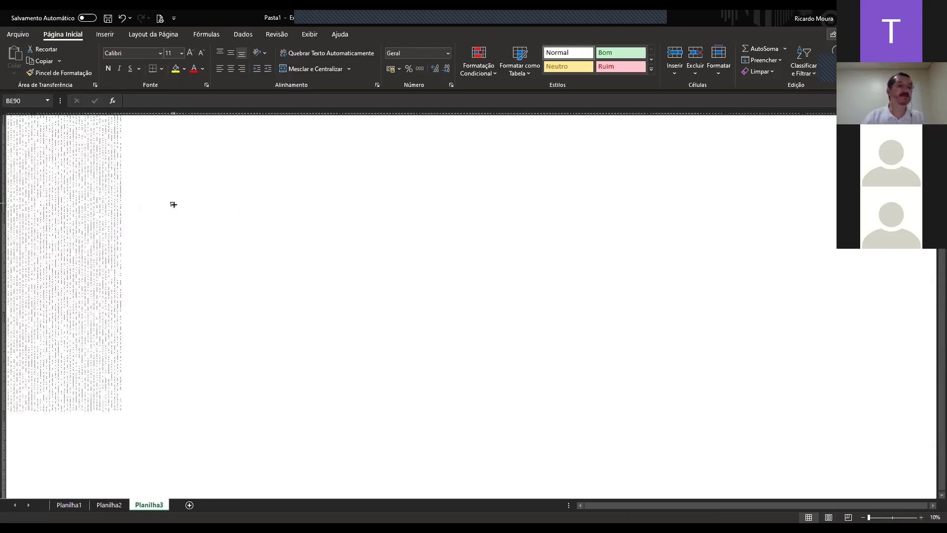
Generate a histogram with chart output on a new worksheet from the random numbers in I1:I300, using the Histograma analysis tool.
left_click(268, 278)
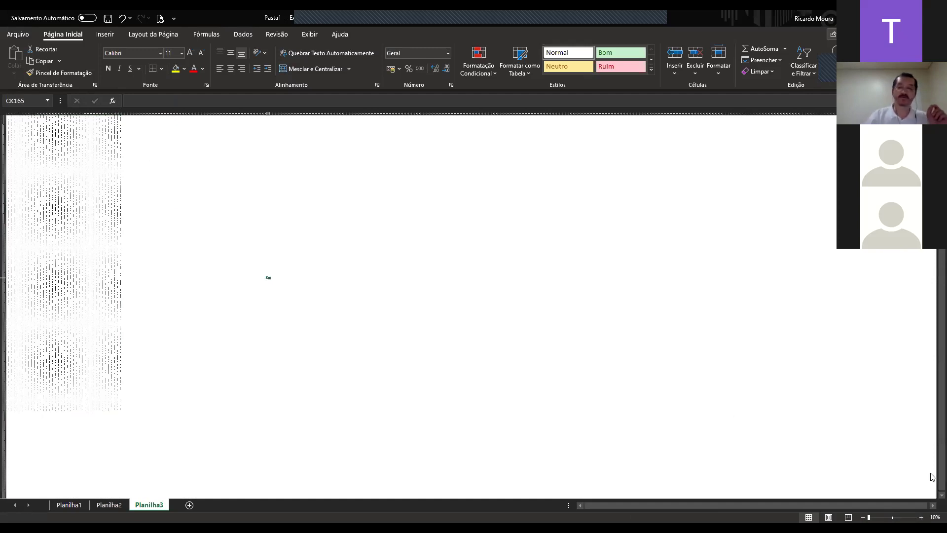
left_click(921, 517)
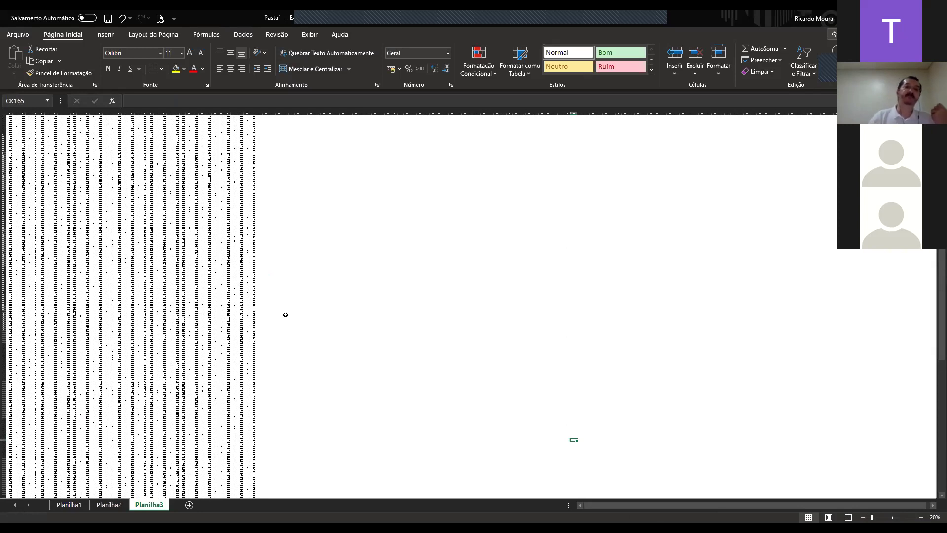
left_click(248, 38)
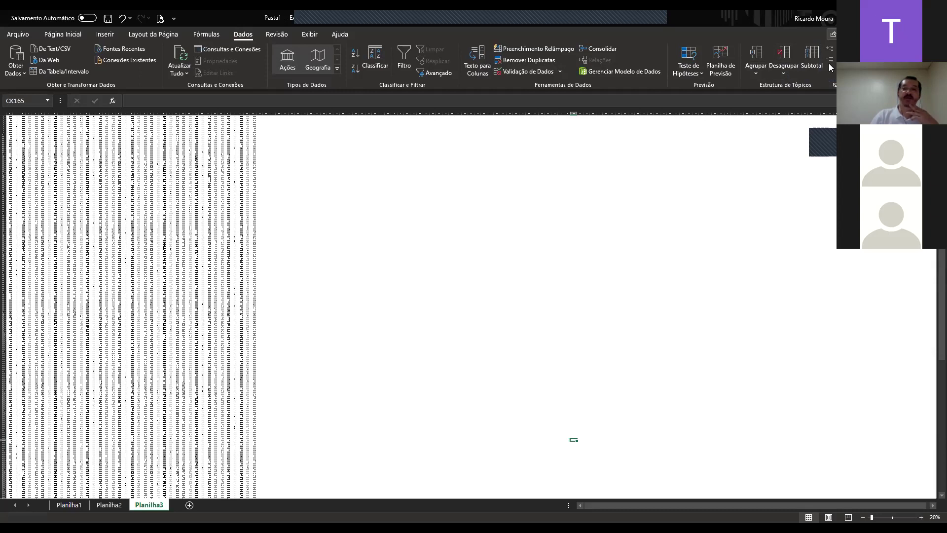
left_click(848, 64)
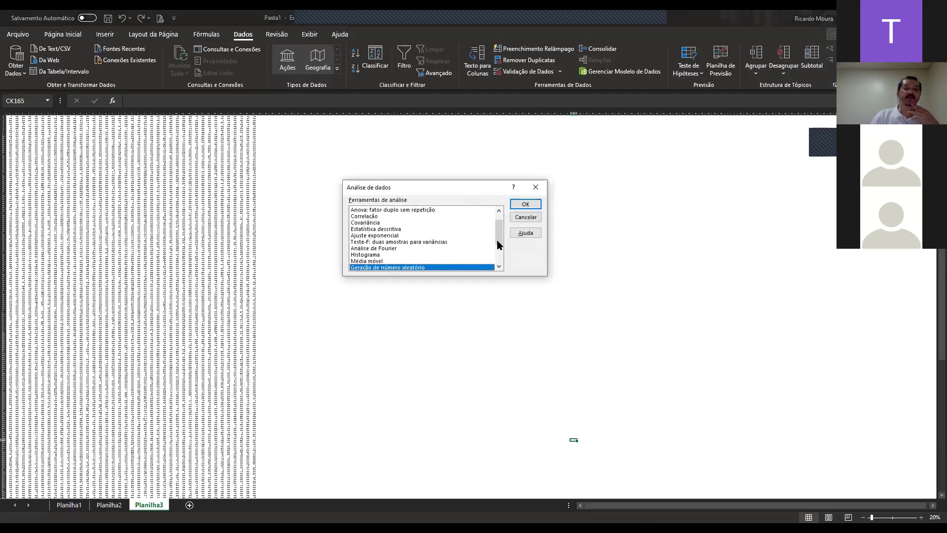
left_click(371, 257)
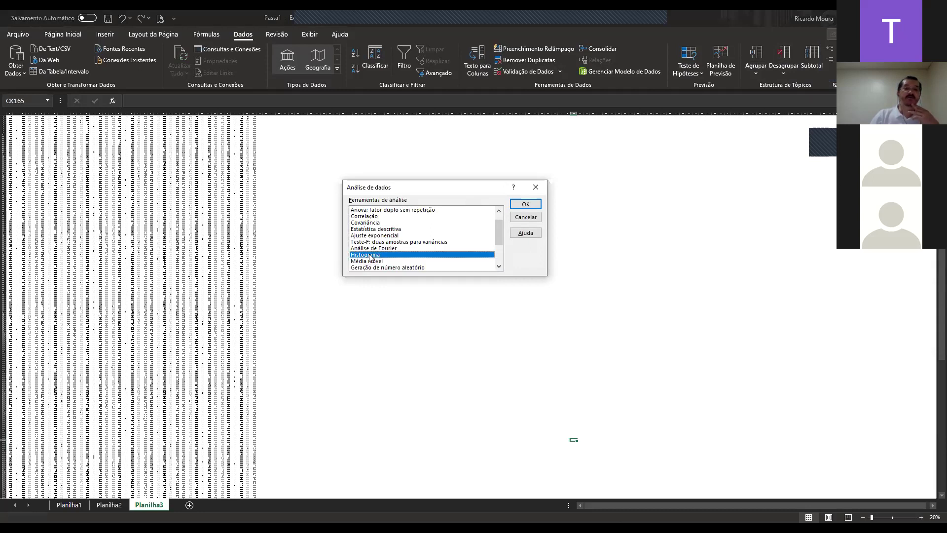
left_click(527, 205)
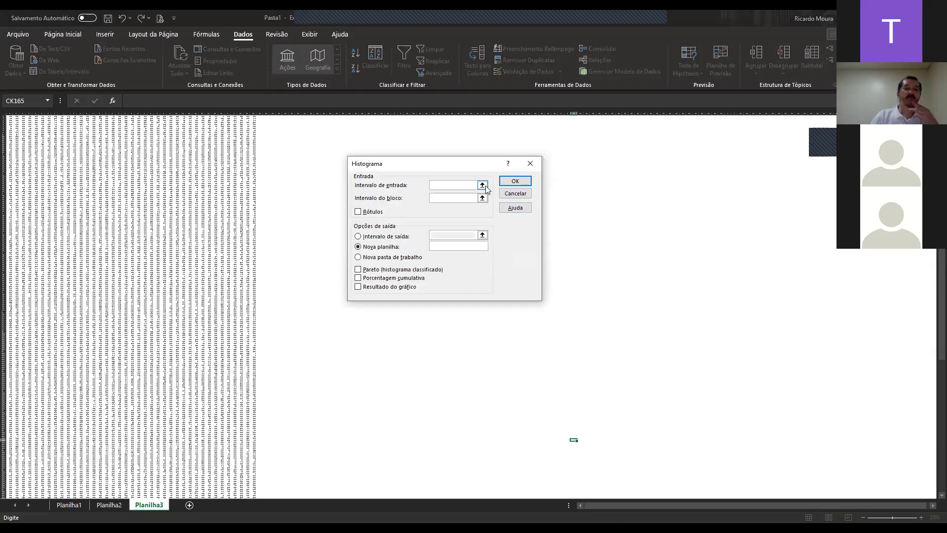
left_click(482, 185)
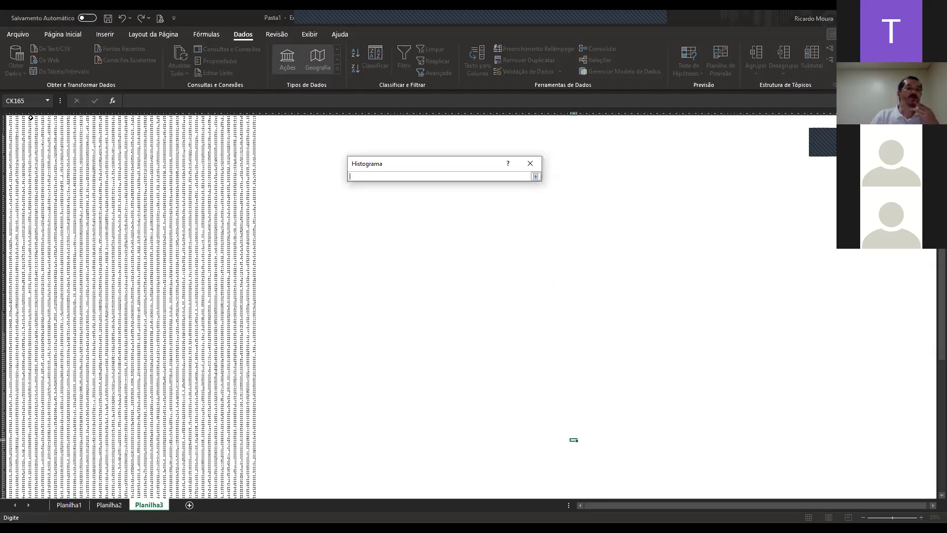
left_click(64, 120)
left_click_drag(64, 120, 61, 481)
left_click(535, 176)
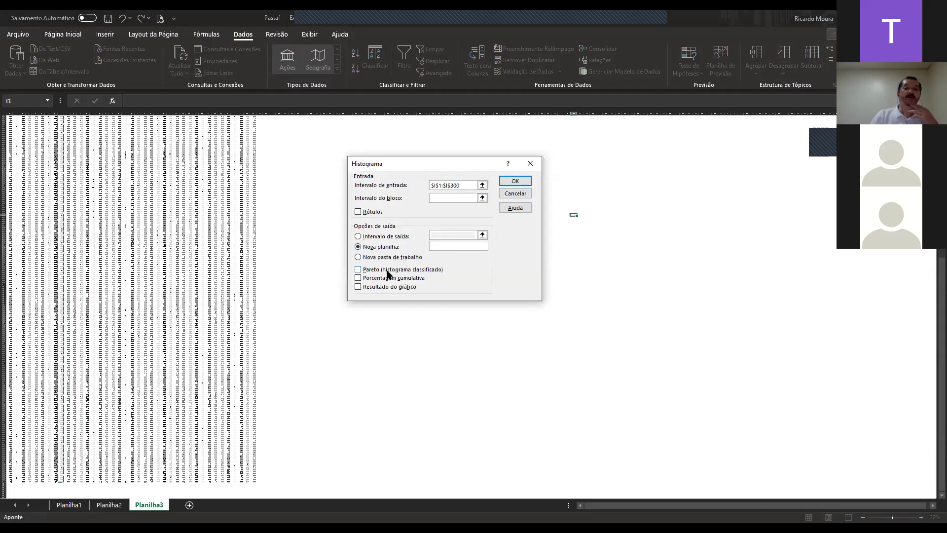
left_click(357, 286)
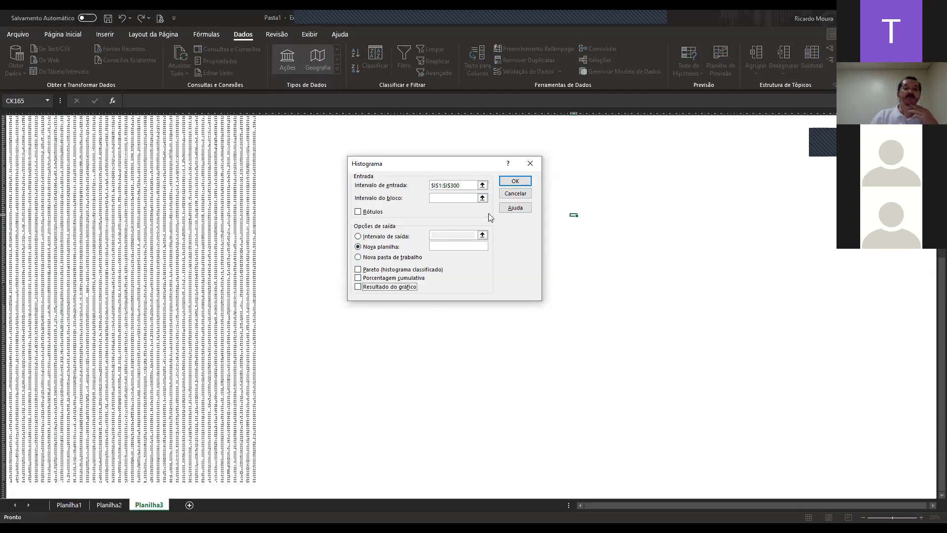
left_click(516, 182)
Enlarge the histogram chart on Planilha4 to span about columns D to W and remove its legend and title.
left_click(278, 147)
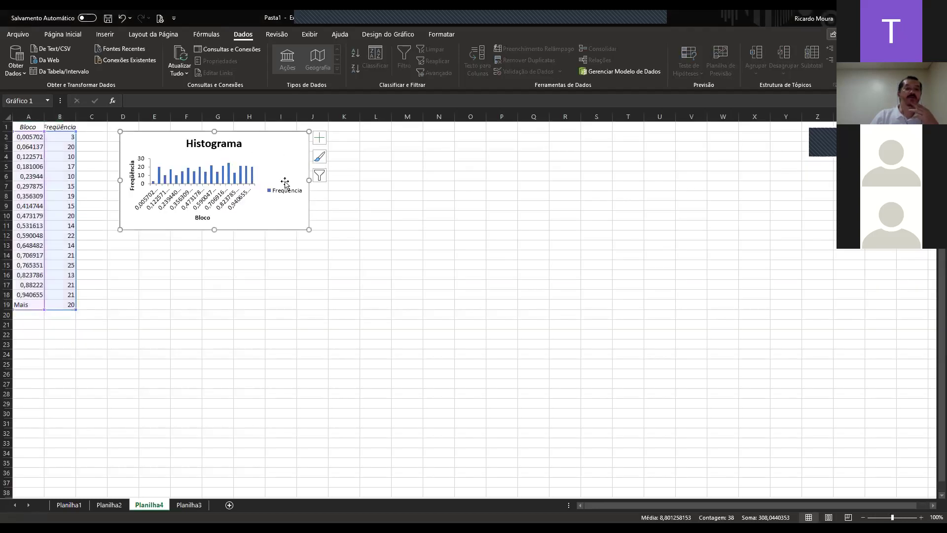
left_click_drag(448, 287, 744, 446)
left_click(710, 299)
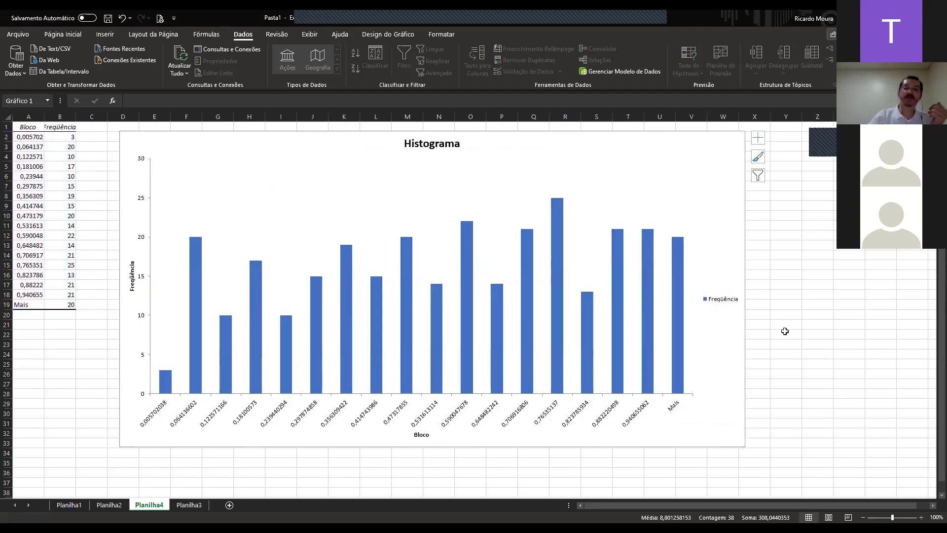
key("Delete")
left_click(438, 145)
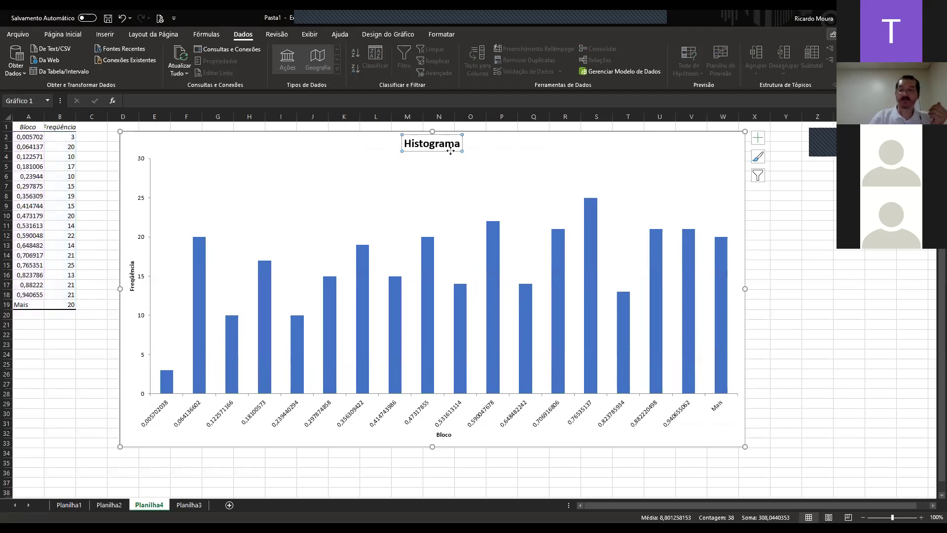
key("Delete")
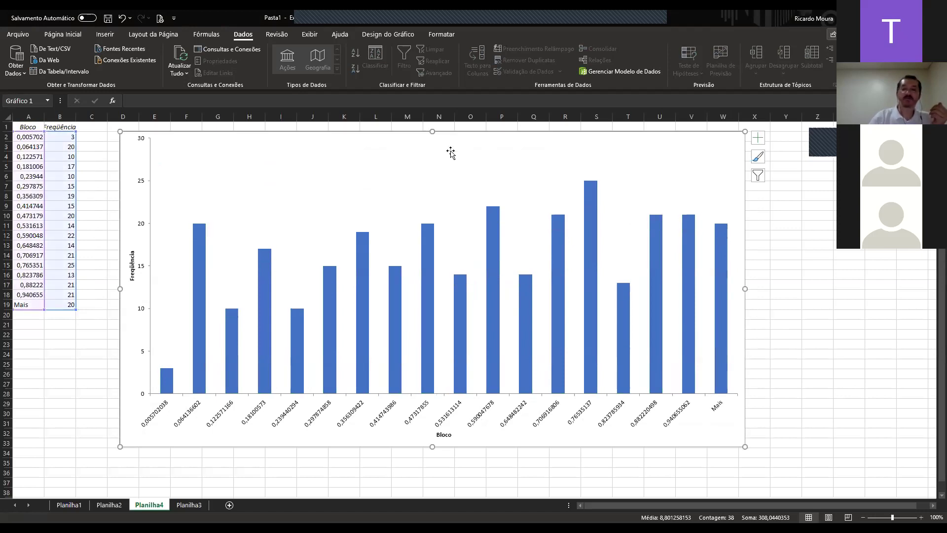
left_click(56, 410)
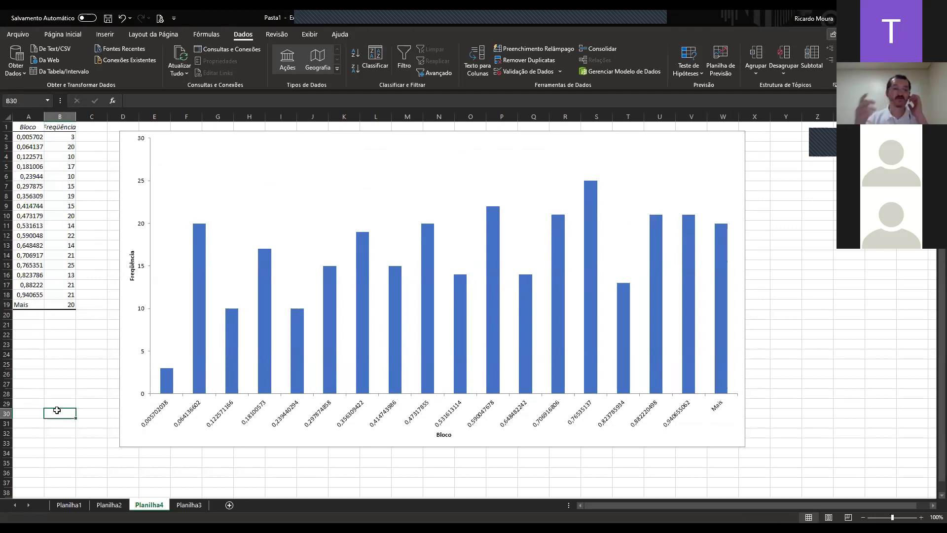
Calculate the average of P1:AL1 with the MÉDIA function in cell AO1 of Planilha3.
left_click(104, 507)
left_click(189, 504)
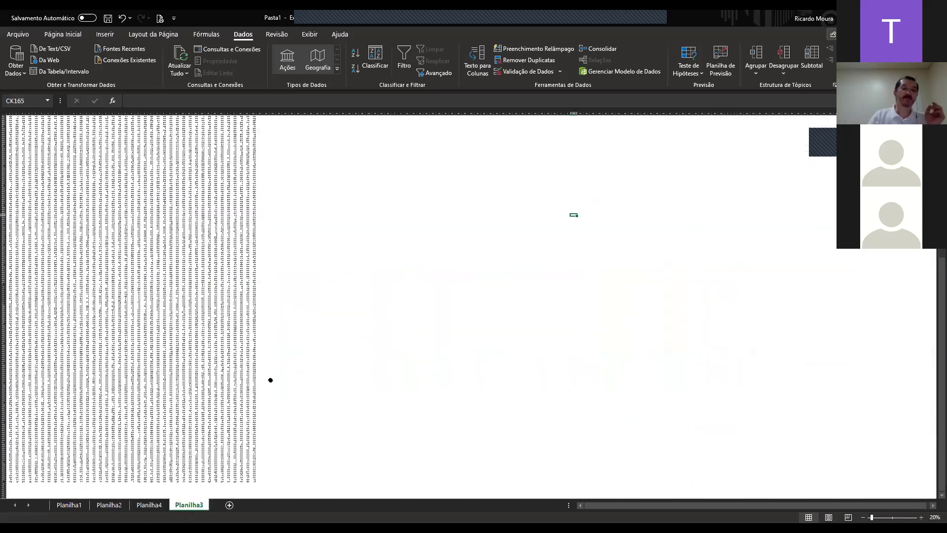
left_click(920, 517)
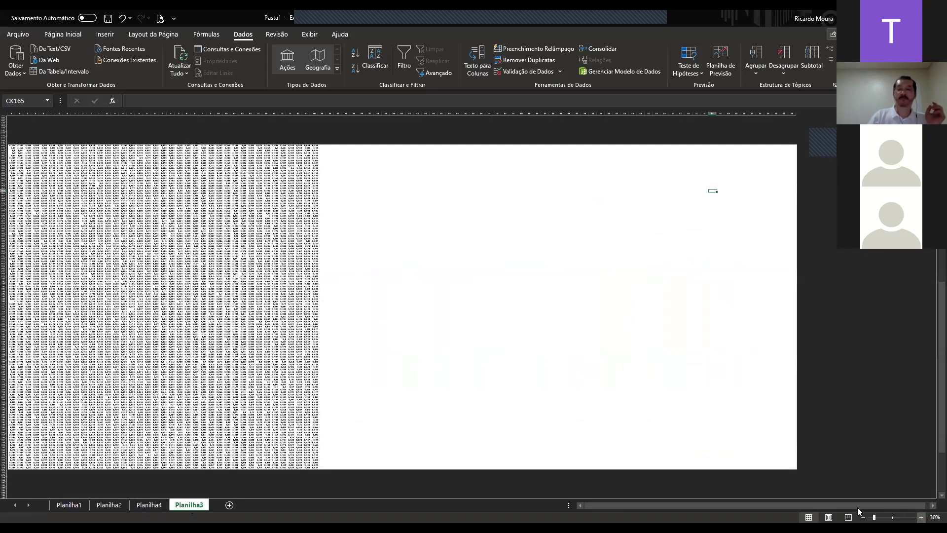
scroll(857, 504, "up", 4, "ctrl")
scroll(601, 227, "left", 10)
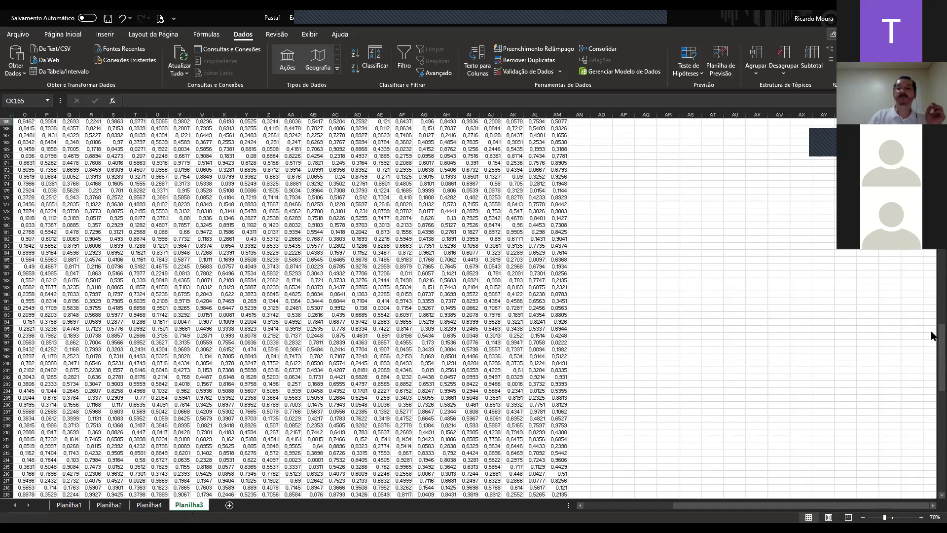
scroll(934, 335, "up", 20)
scroll(601, 198, "up", 1)
left_click(601, 120)
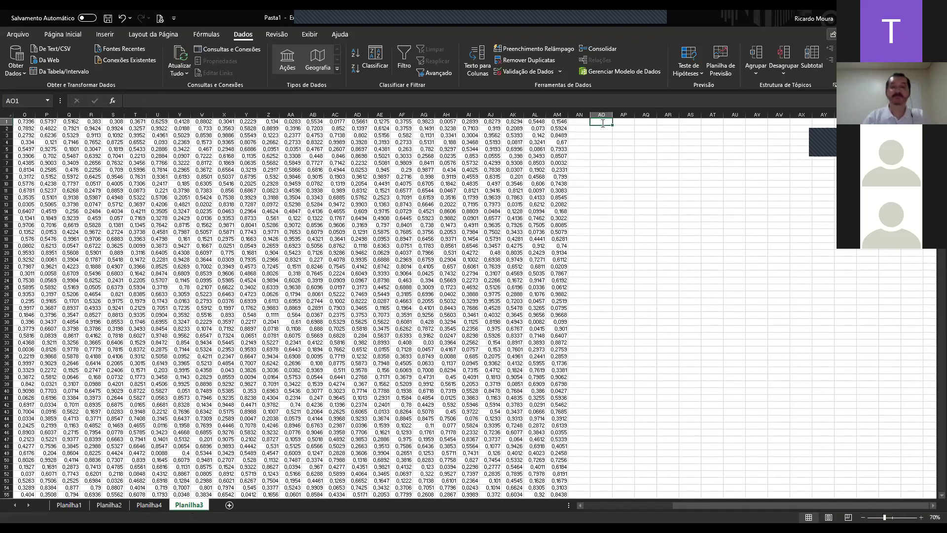
type("=media(")
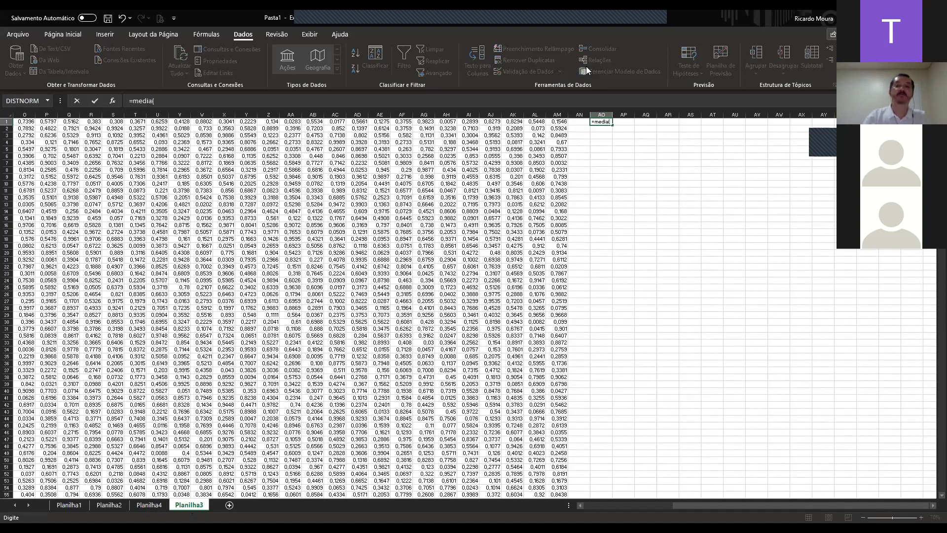
left_click(58, 123)
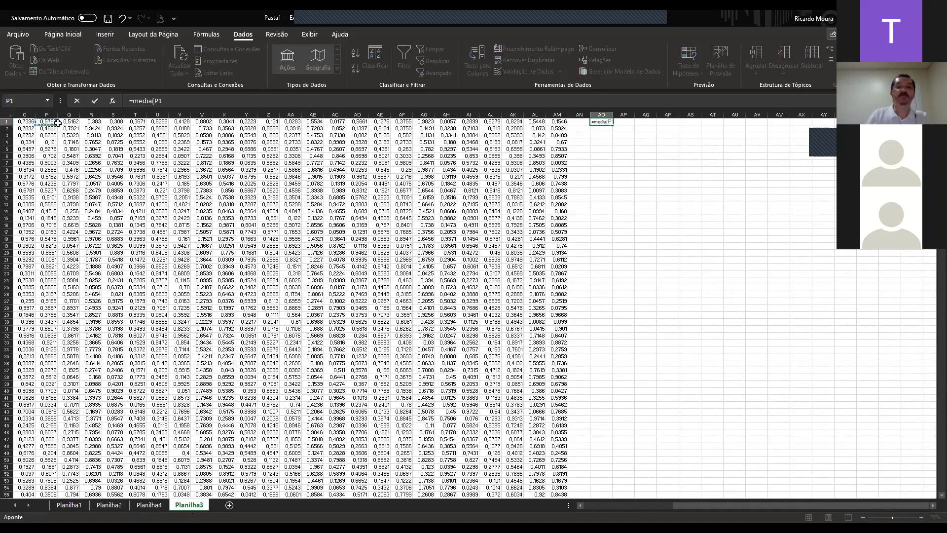
left_click_drag(58, 123, 535, 122)
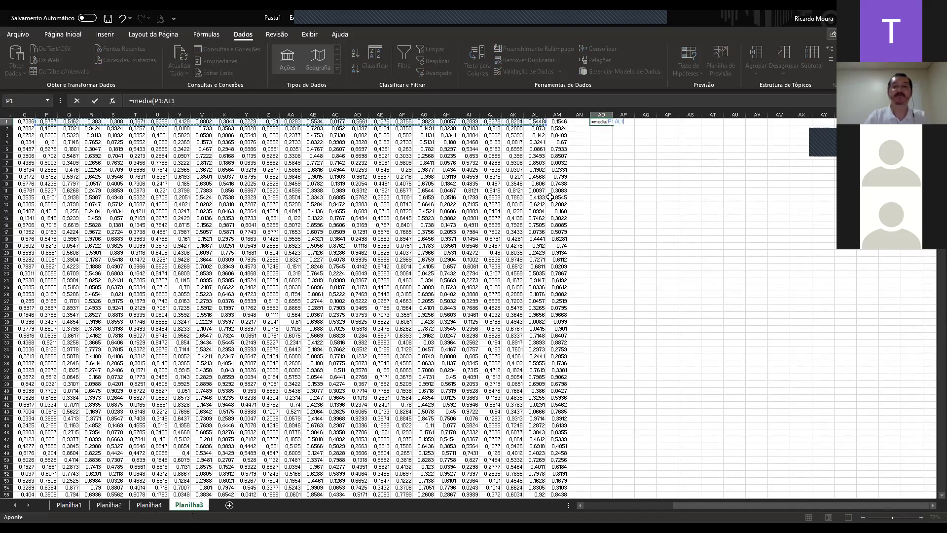
type(")")
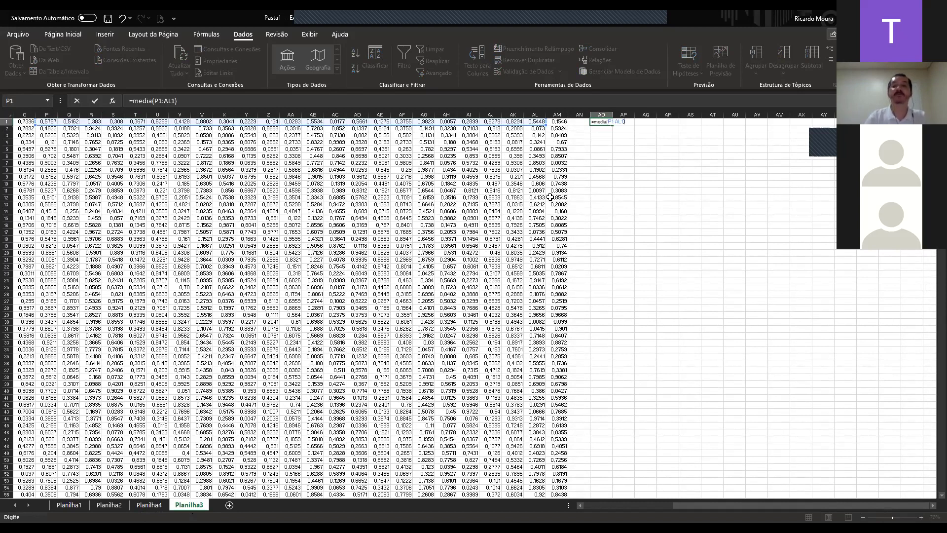
key("Return")
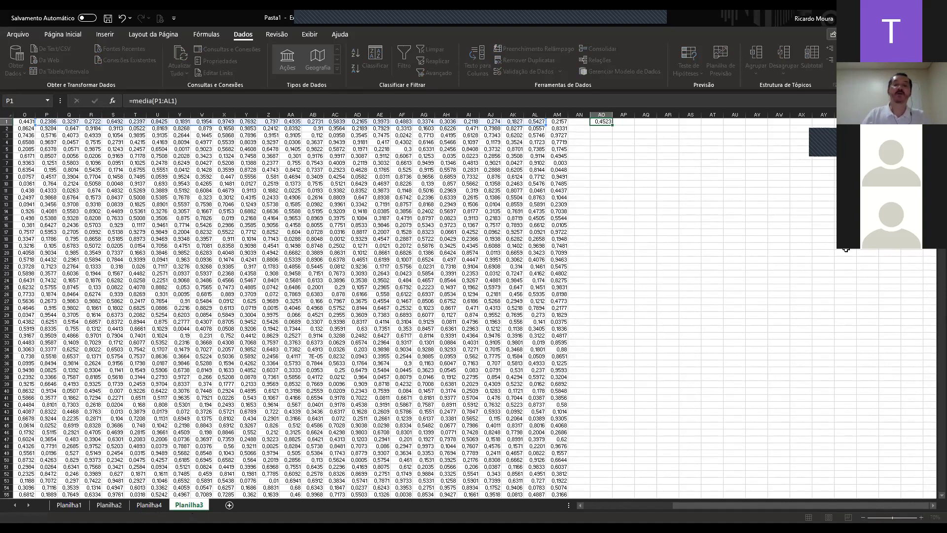
Give the AO1 average a yellow fill and copy its formula down to AO109.
left_click(921, 517)
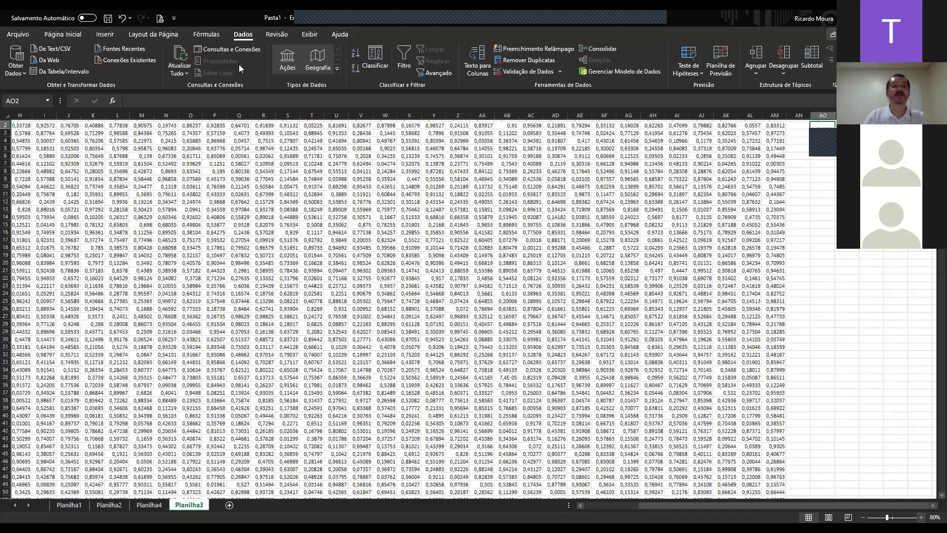
scroll(170, 68, "up", 1, "ctrl")
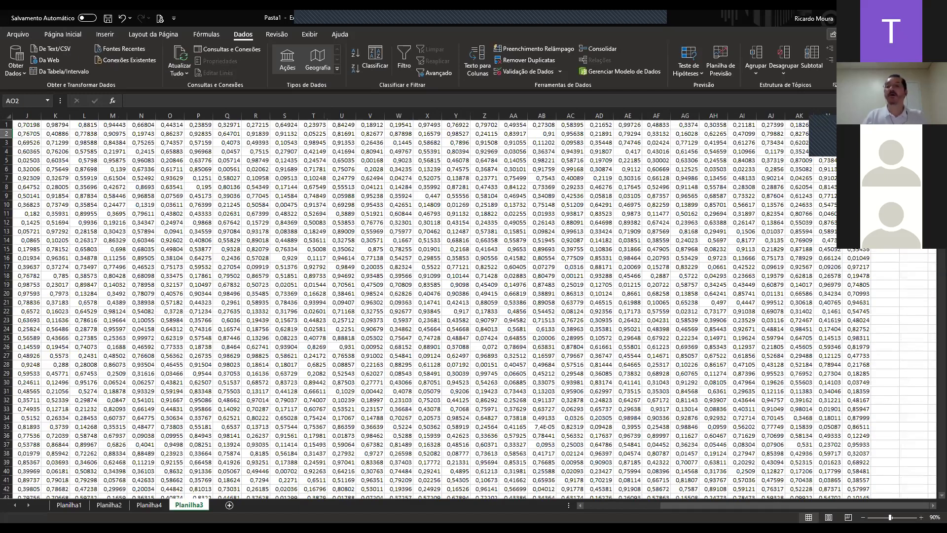
key("Up")
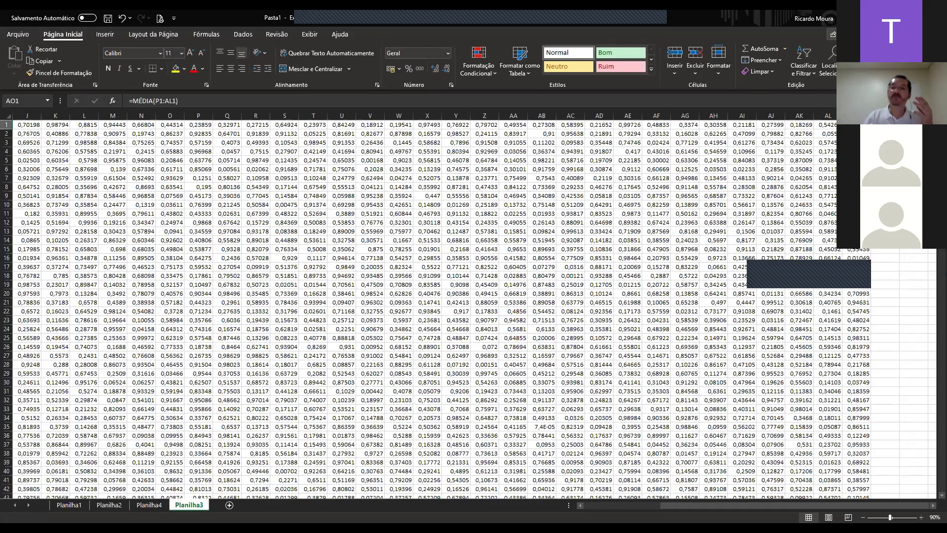
left_click_drag(927, 129, 927, 130)
left_click_drag(916, 266, 865, 447)
scroll(865, 448, "down", 14)
left_click_drag(856, 506, 913, 453)
scroll(893, 506, "down", 8)
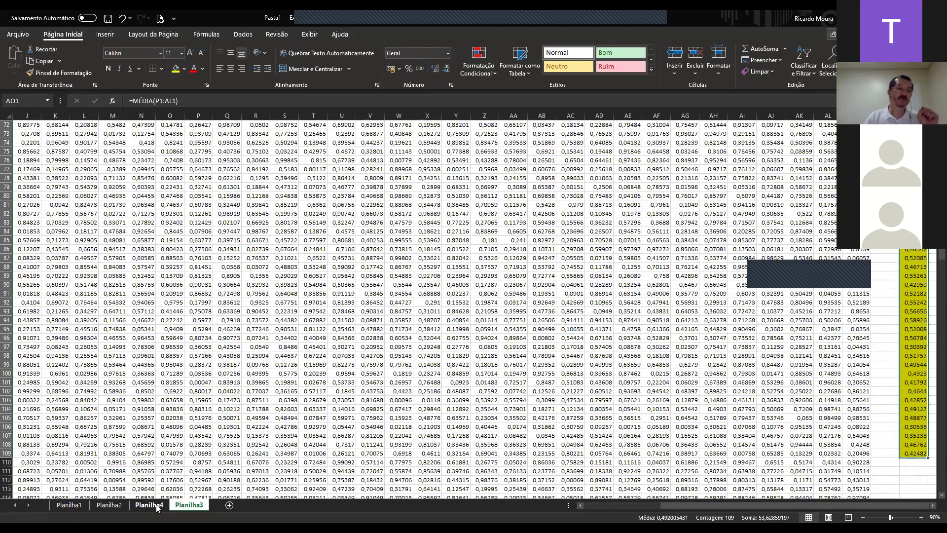
Generate a histogram with chart output on a new worksheet from the row averages in AO1:AO109 of Planilha3.
left_click(194, 505)
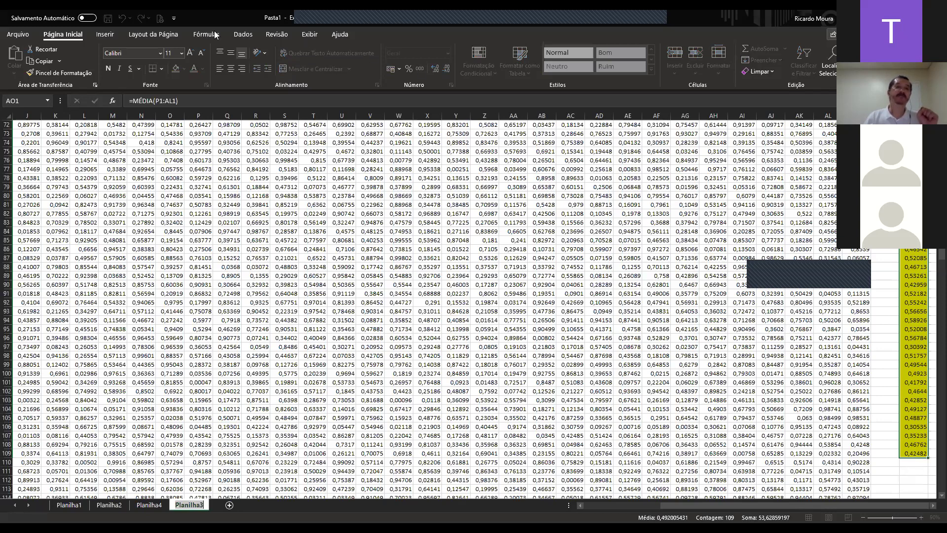
left_click(236, 35)
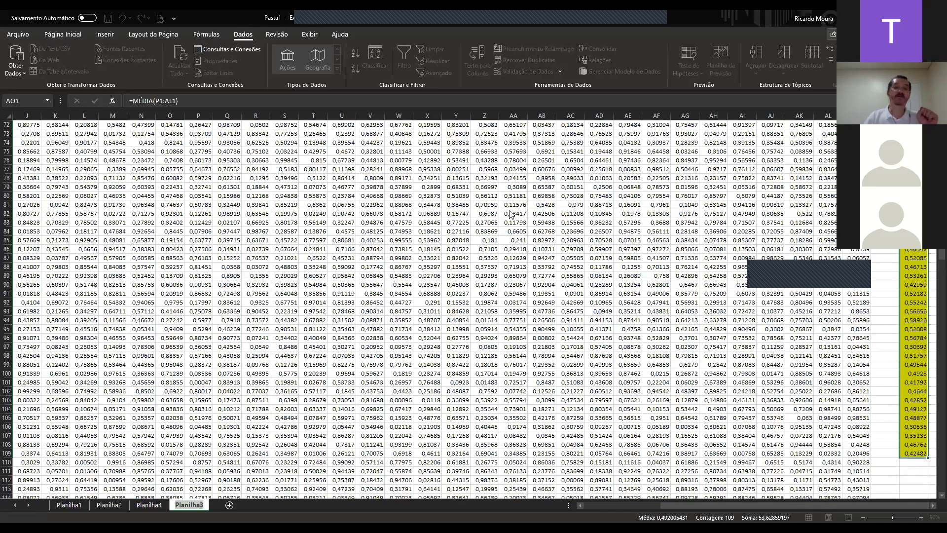
key("Escape")
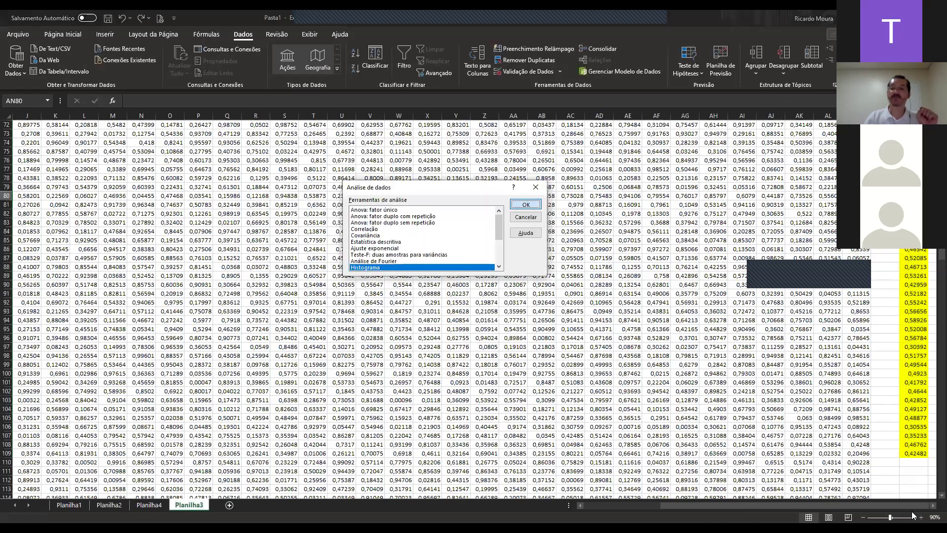
left_click(515, 204)
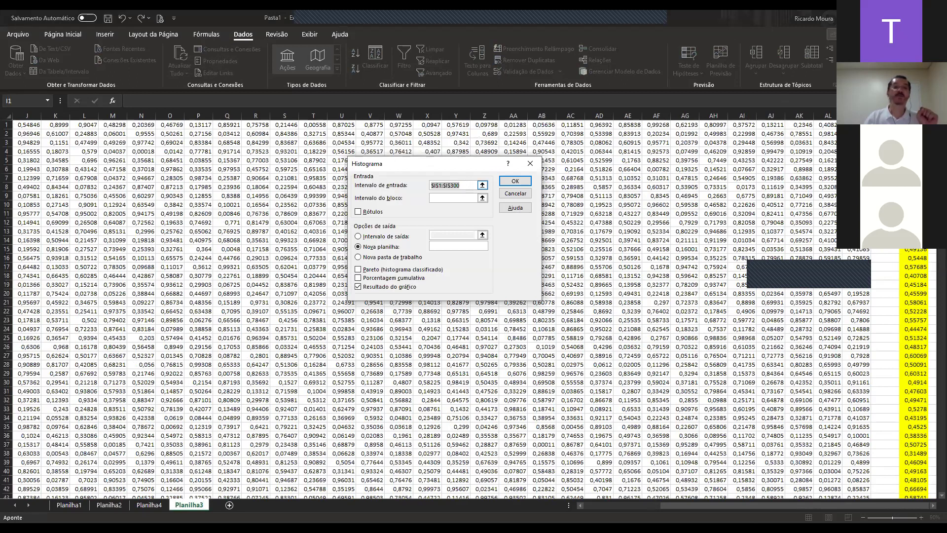
left_click(482, 185)
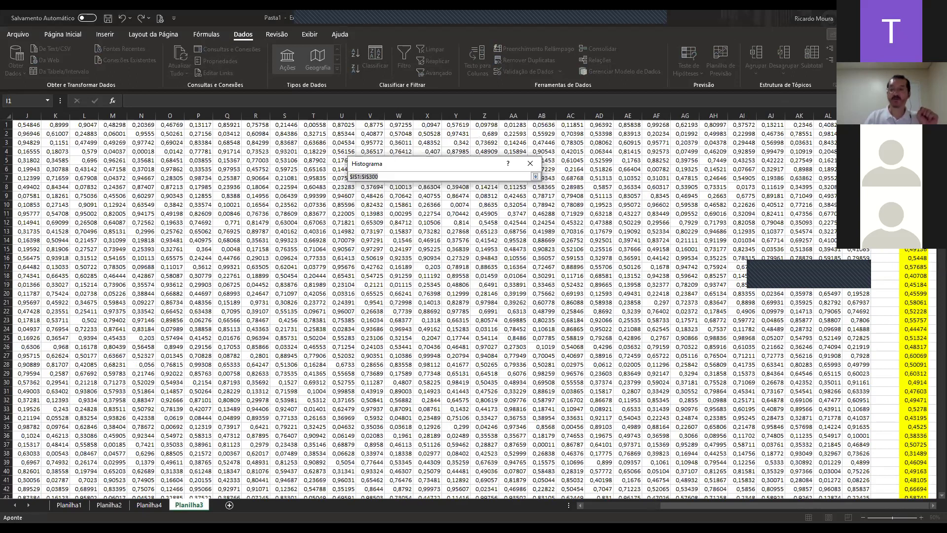
left_click(913, 124)
left_click_drag(913, 124, 798, 480)
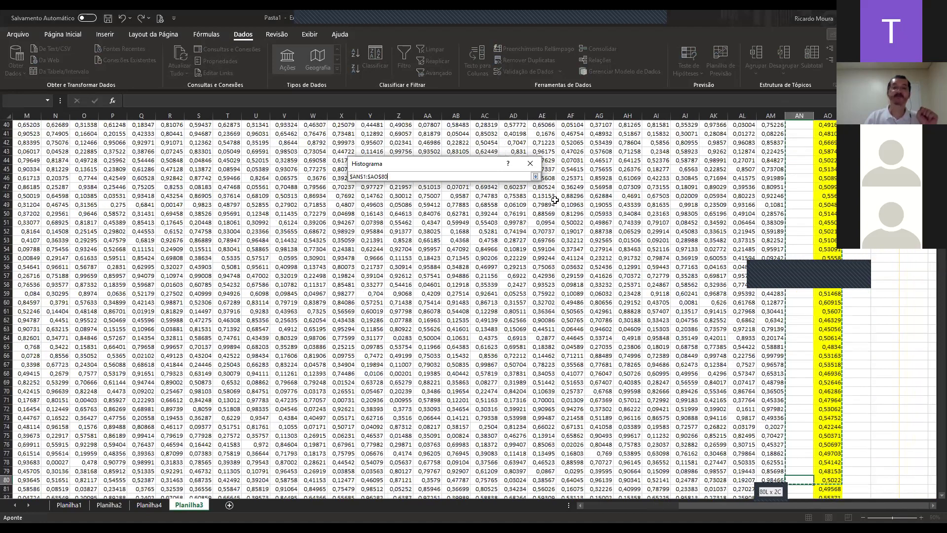
left_click(535, 178)
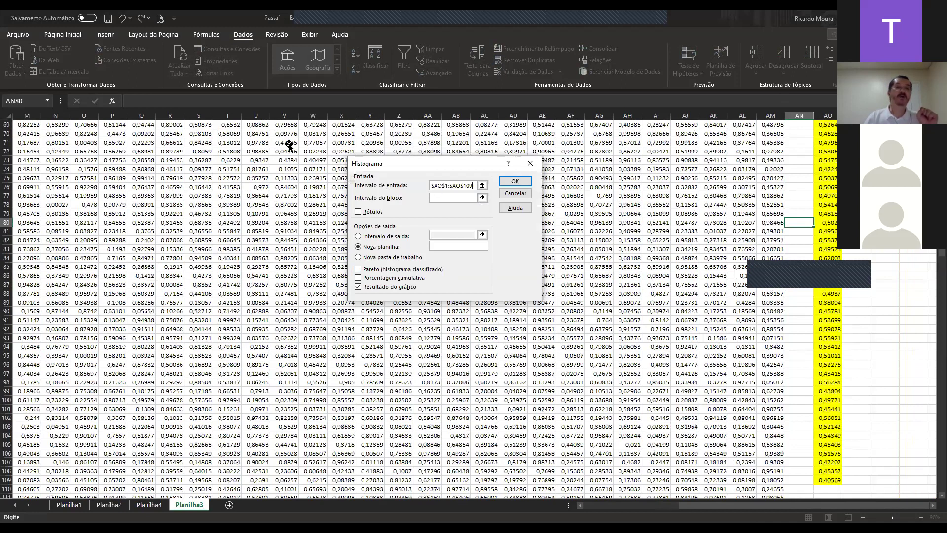
left_click(515, 180)
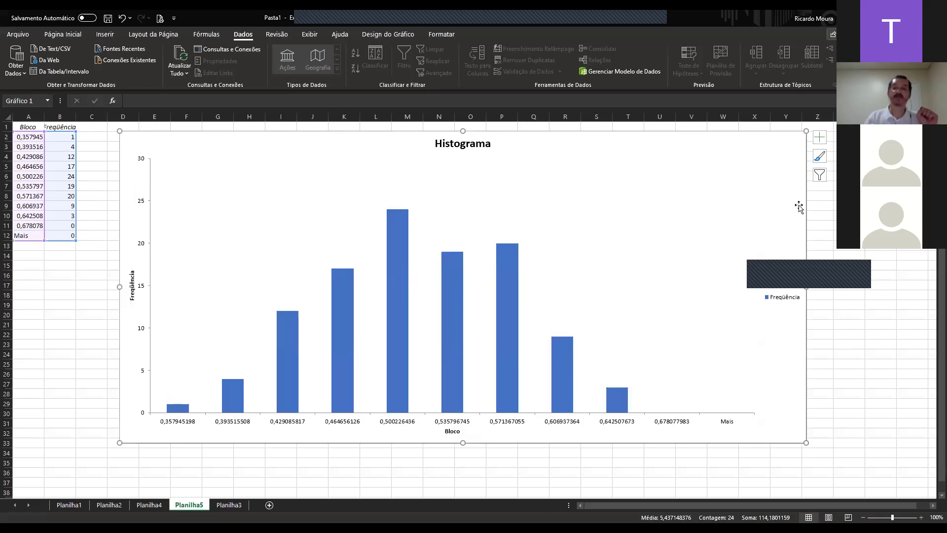
Move the Planilha5 histogram chart slightly down and to the right, then deselect it.
left_click_drag(799, 205, 809, 223)
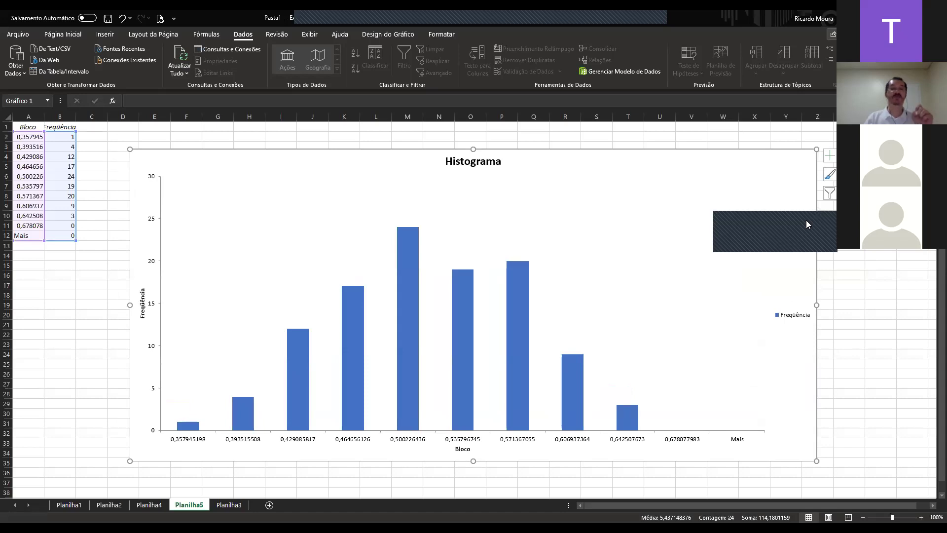
left_click(851, 247)
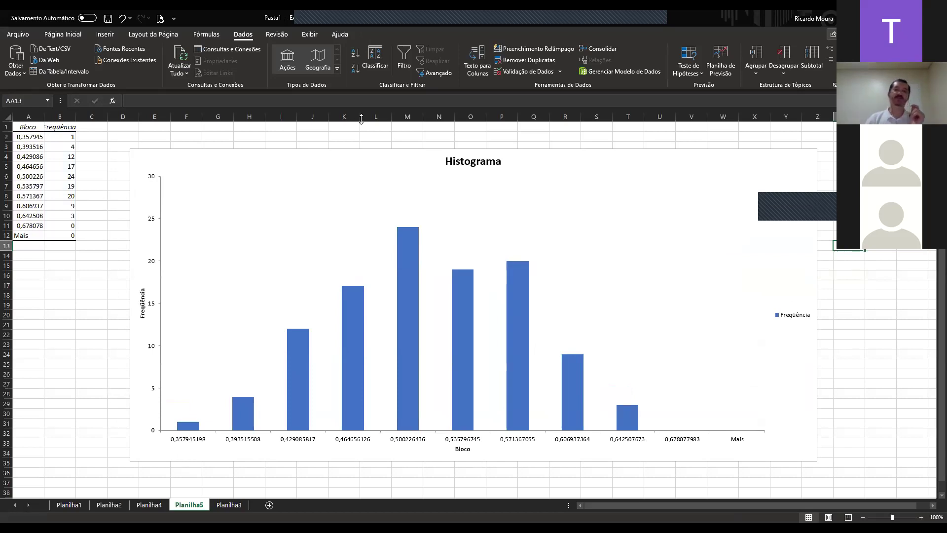
left_click(444, 29)
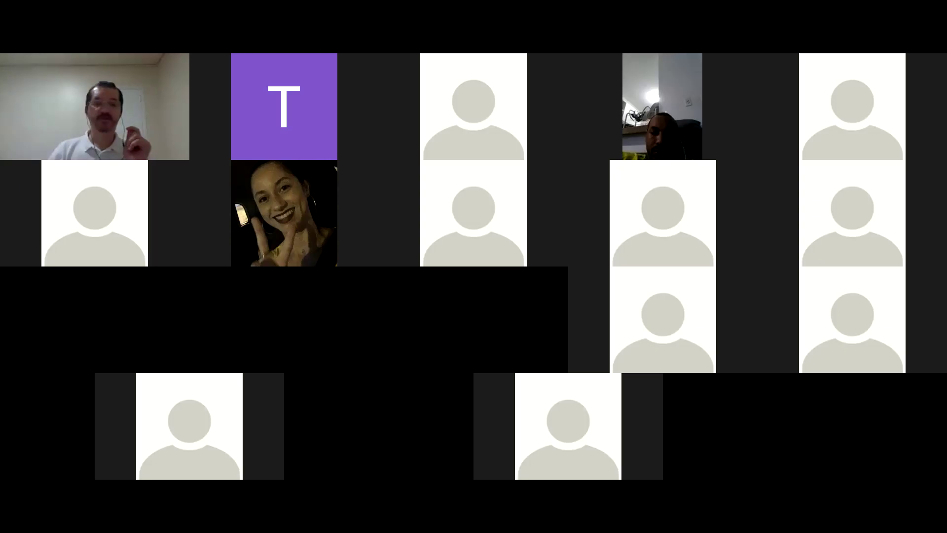
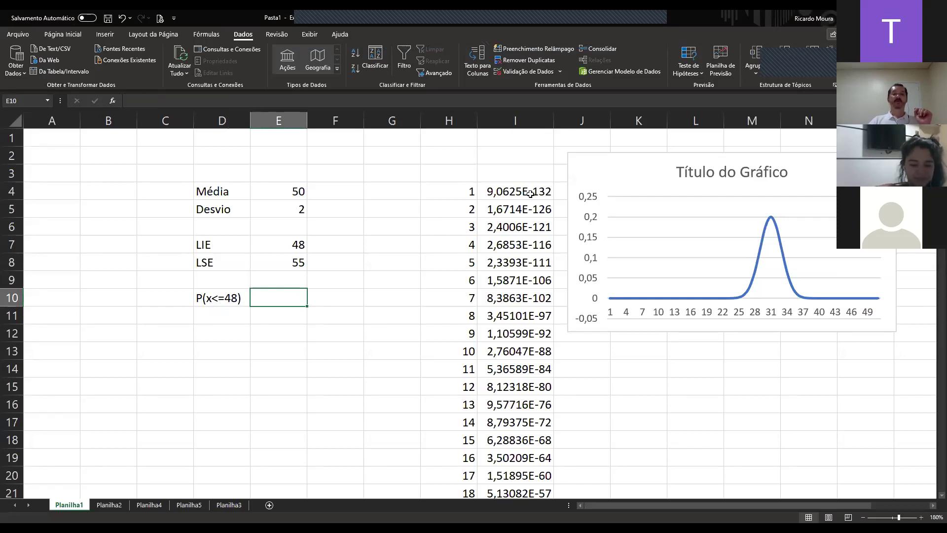
Copy the DIST.NORM.N formula from I4 to E10 on Planilha1 and set its x argument to the LIE cell E7.
key("ctrl+c")
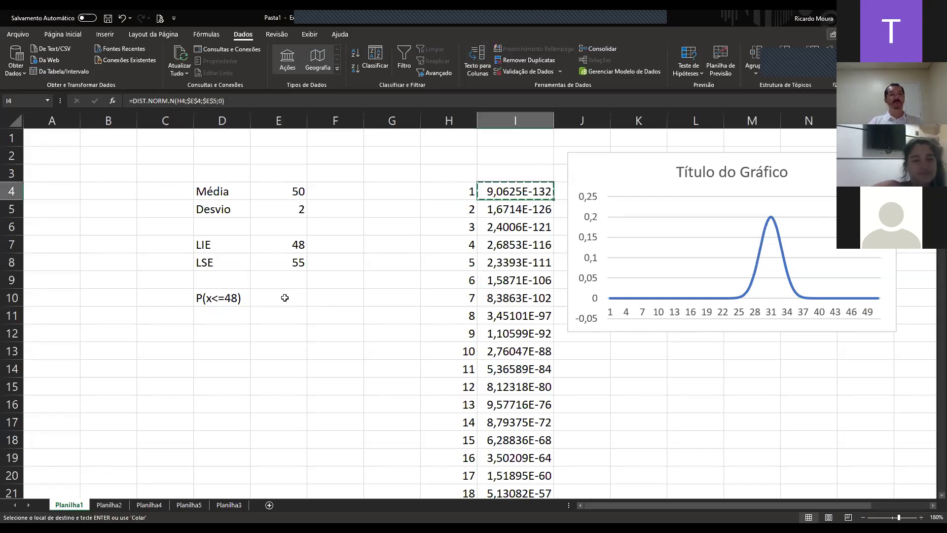
left_click(276, 297)
key("ctrl+v")
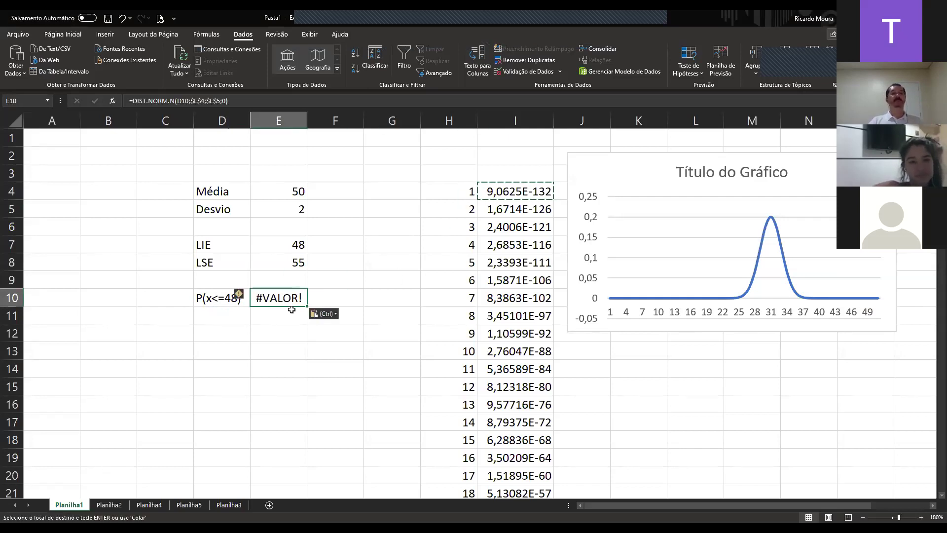
double_click(291, 301)
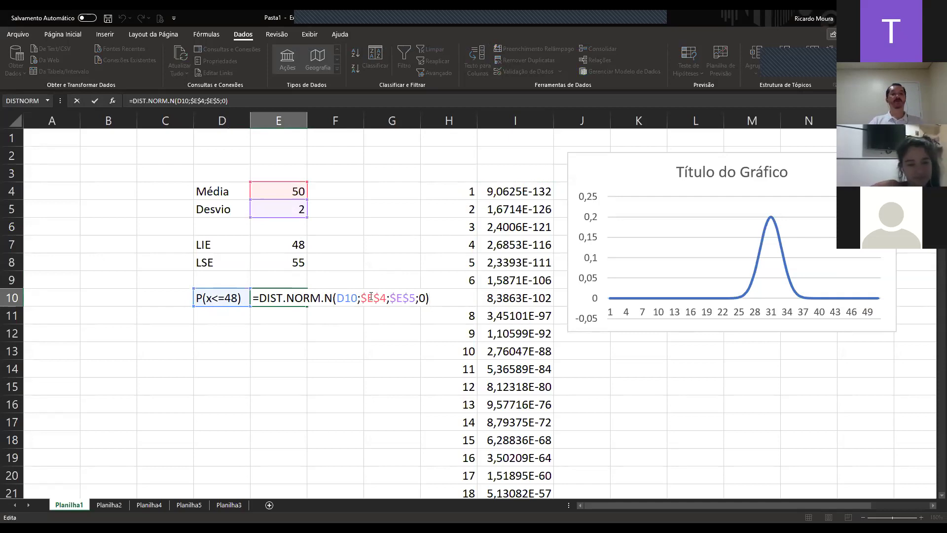
left_click_drag(357, 299, 339, 300)
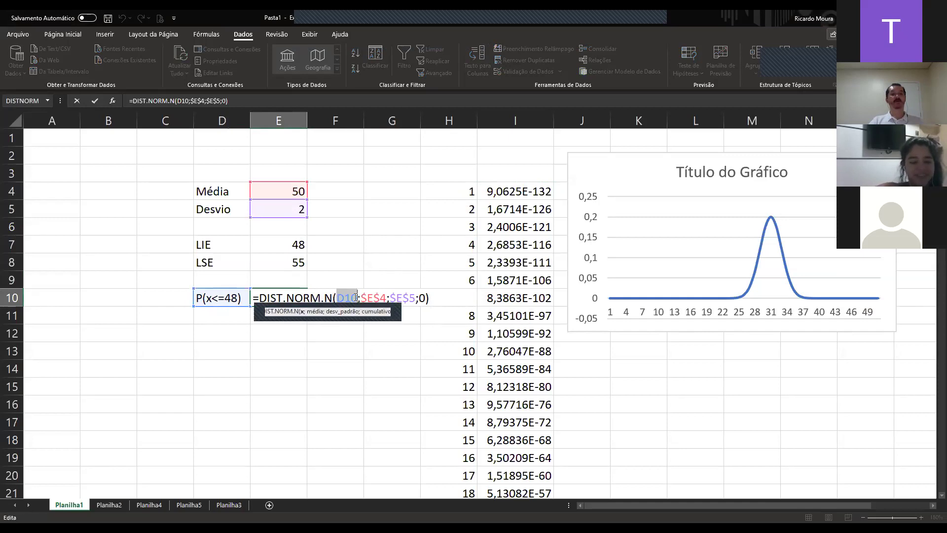
left_click(279, 248)
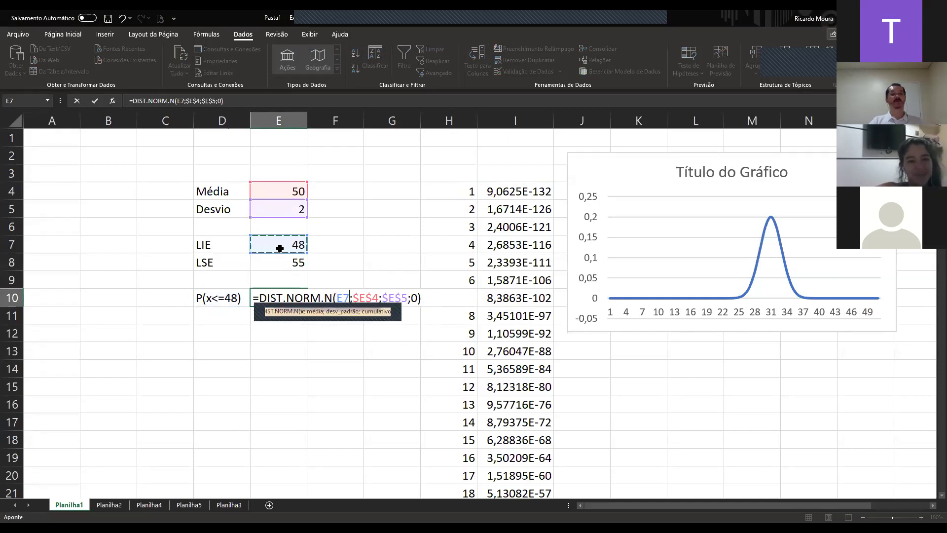
key("Return")
left_click(287, 296)
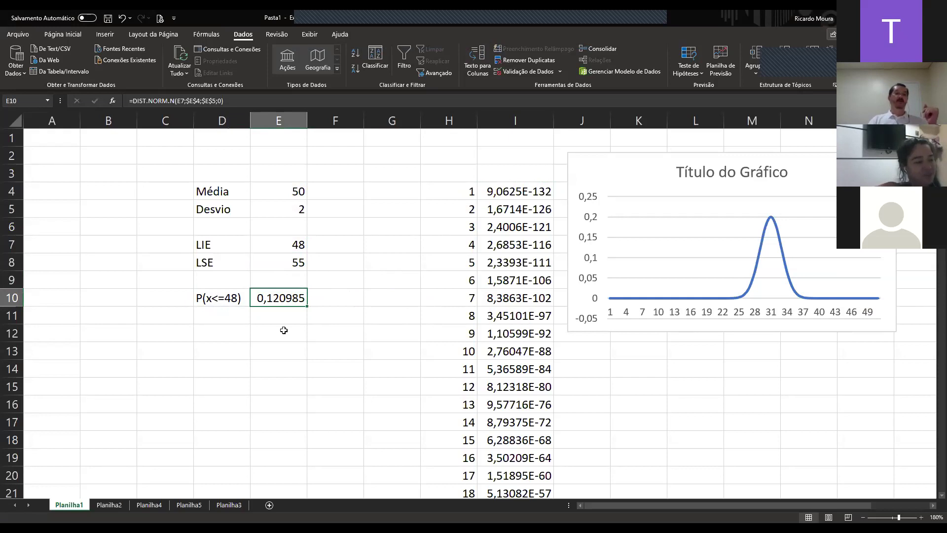
Enter the label P(x>55) in cell D11, below the P(x<=48) label.
left_click(210, 307)
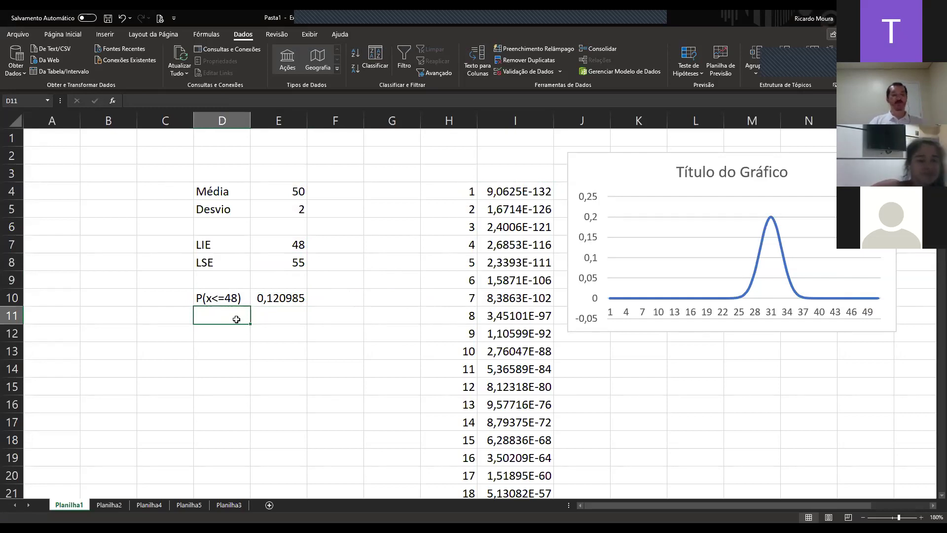
type("P")
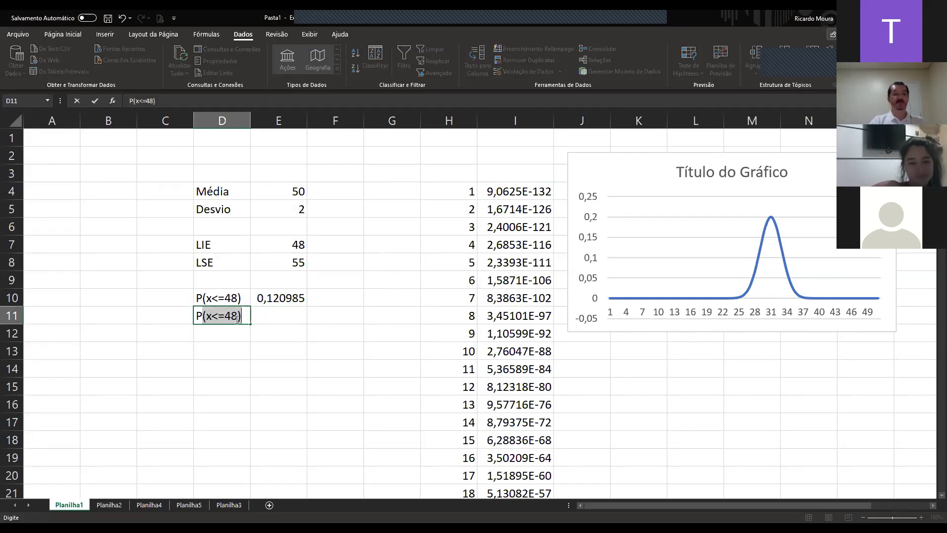
key("BackSpace")
type("(x")
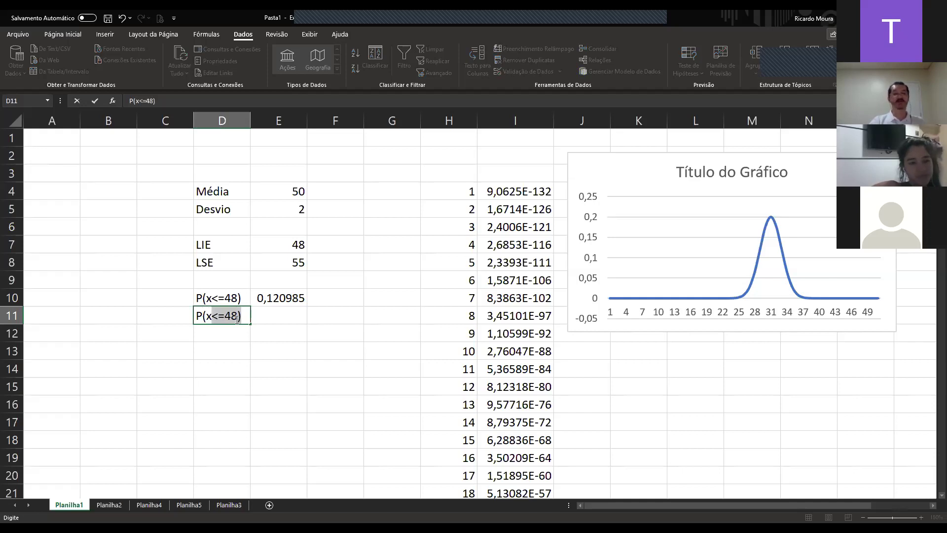
type(">55)")
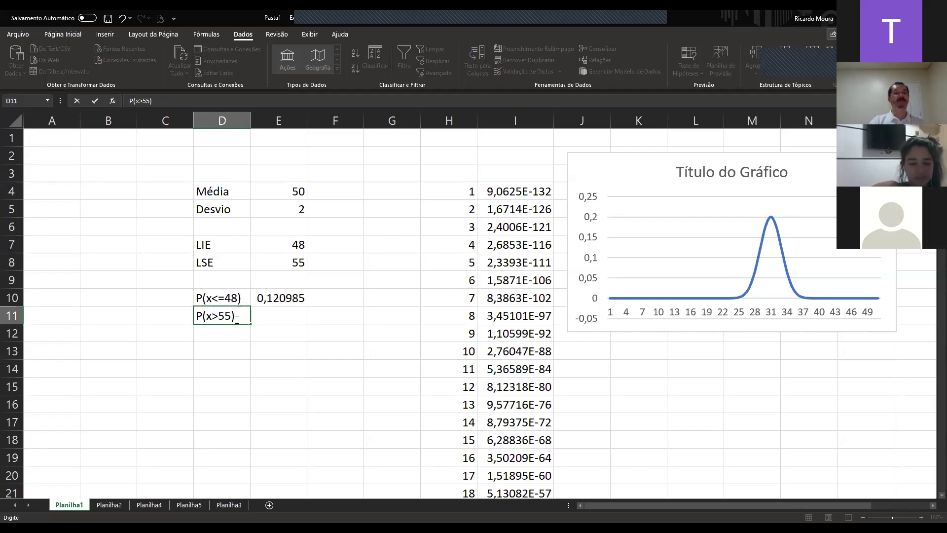
key("Left")
key("Left")
key("Right")
key("Right")
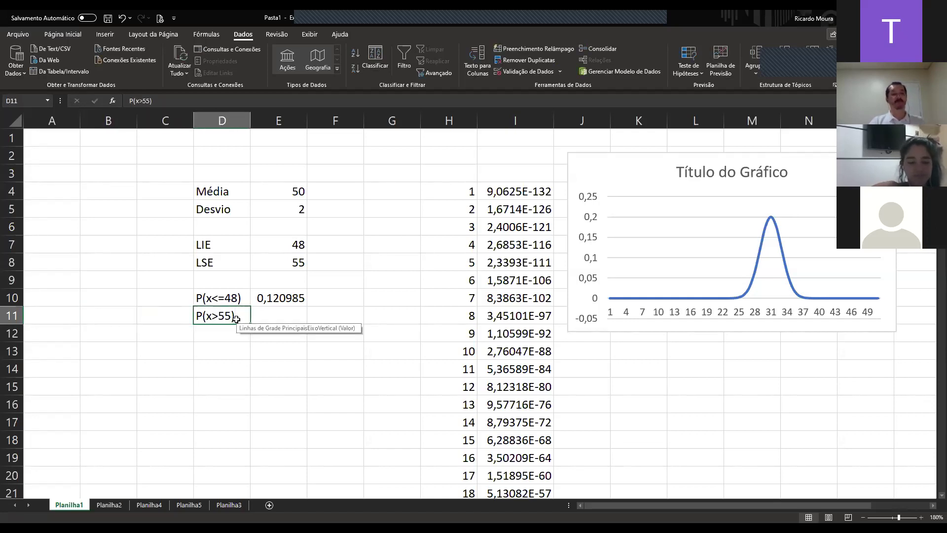
key("Left")
key("Right")
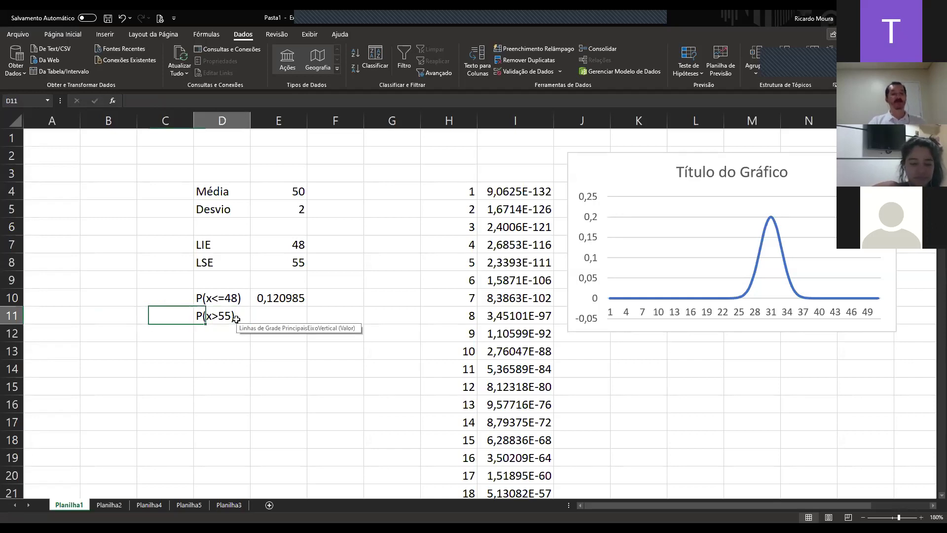
Change the label in D11 to P(x>=55).
key("F2")
key("Left")
key("Left")
key("Left")
type("=")
key("Return")
Enter the labels Cp in D13 and Cpk in D14.
key("Down")
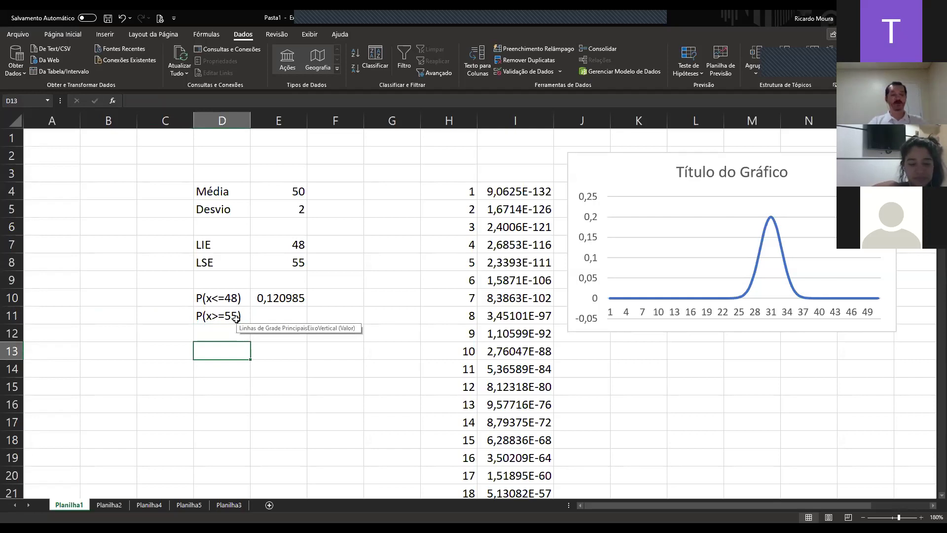
type("Cp")
key("Return")
type("Cpk")
key("Return")
Calculate Cp in cell E13 with the formula =(E8-E7)/(6*E5).
key("Up")
key("Up")
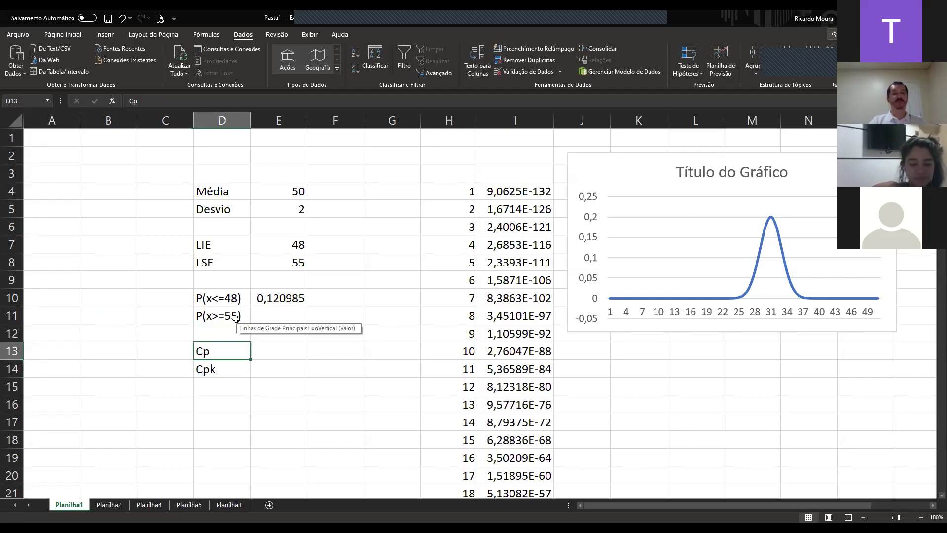
key("Right")
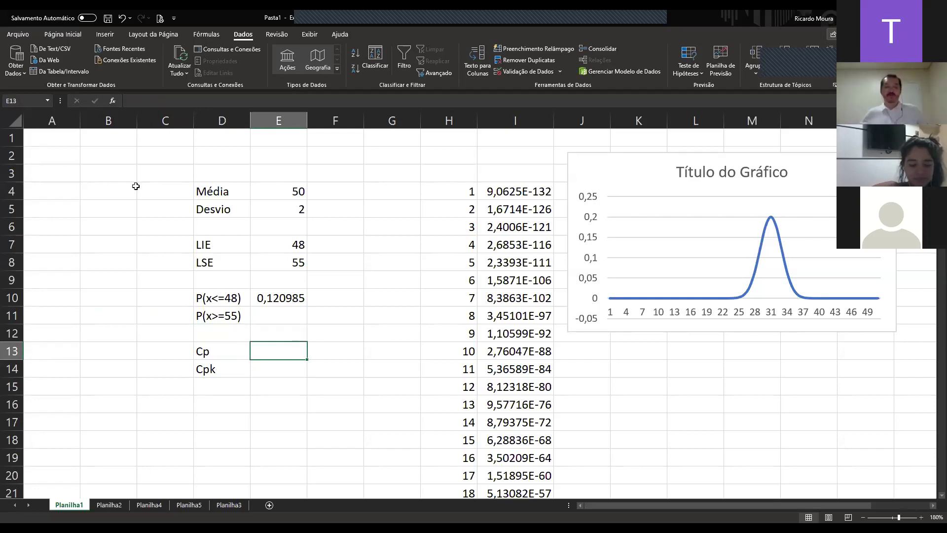
type("=")
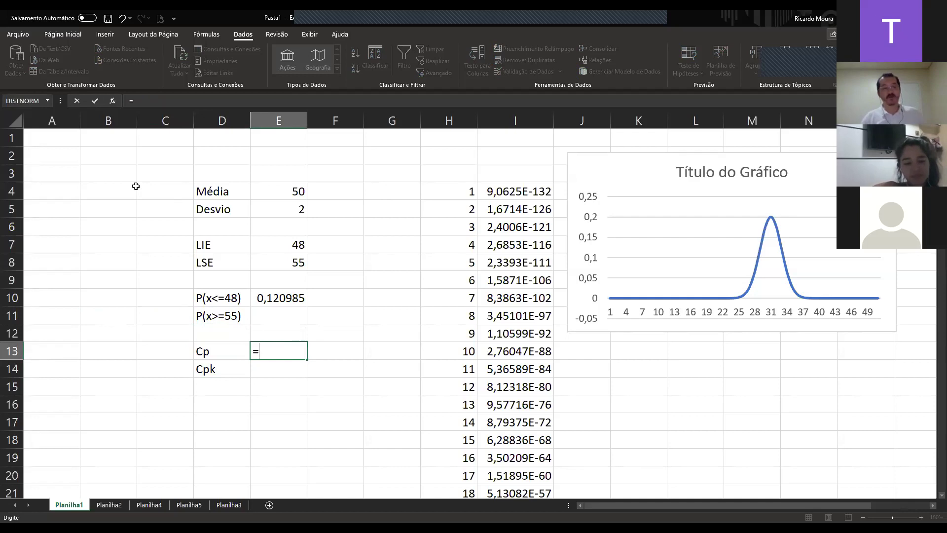
type("(")
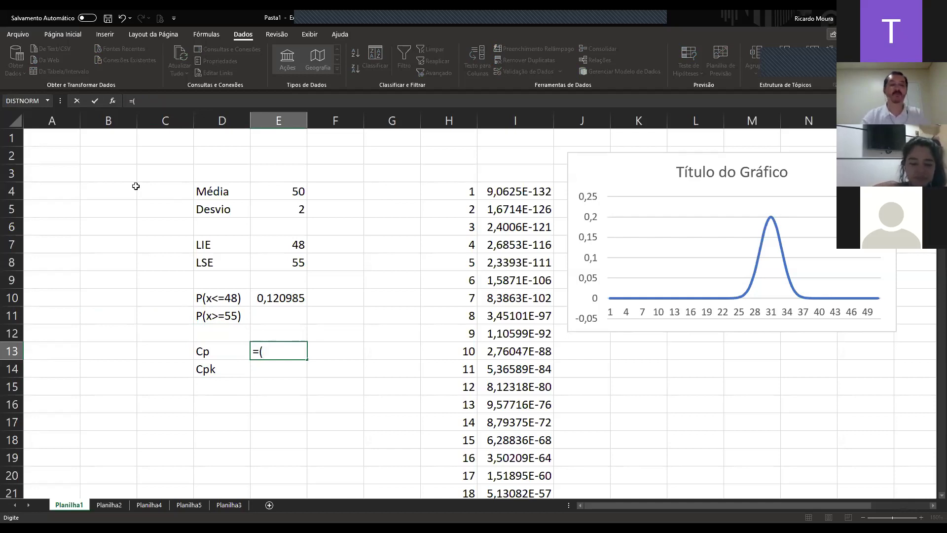
left_click(281, 258)
type("-")
left_click(285, 245)
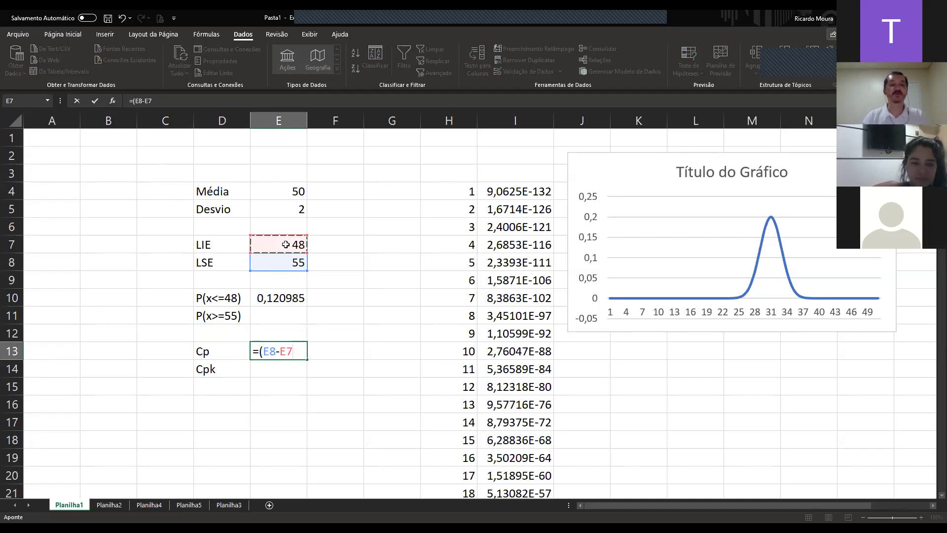
type(")")
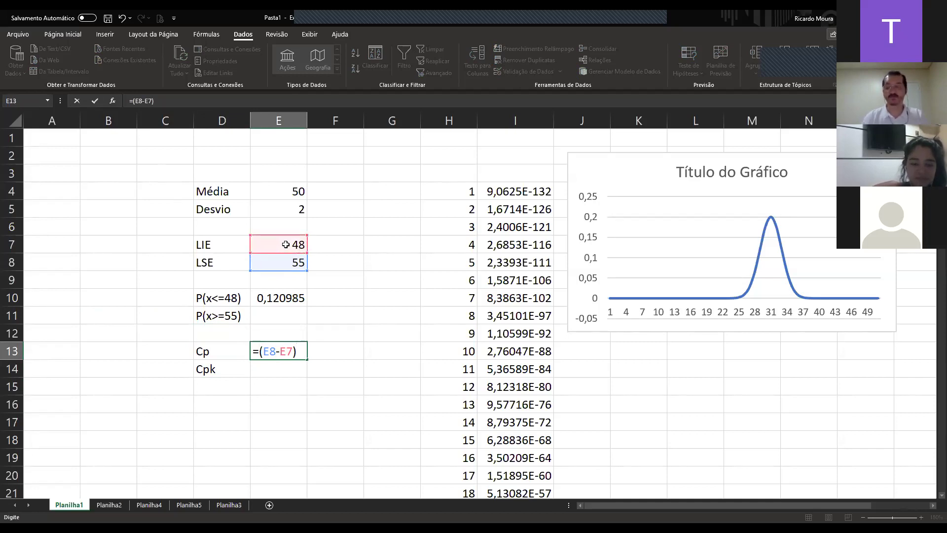
type("/(")
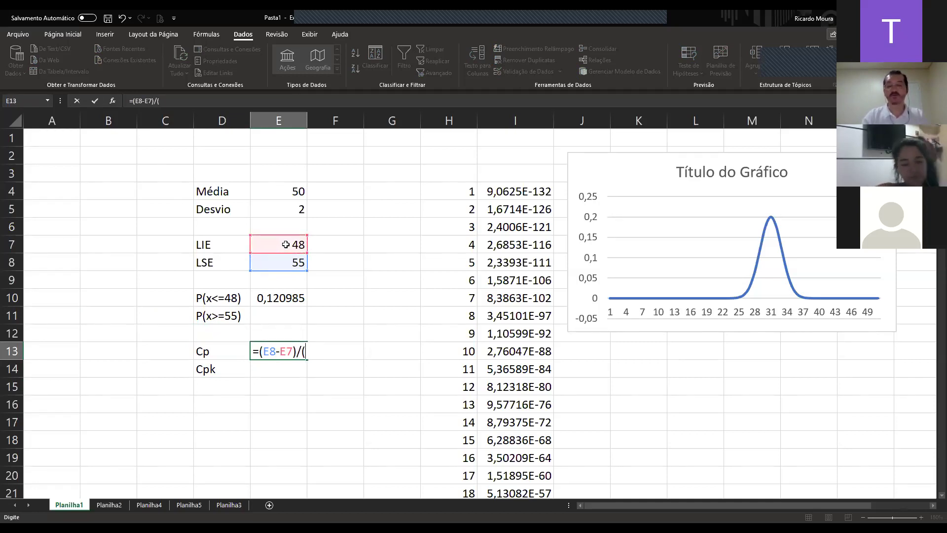
type("6*")
left_click(284, 209)
type(")")
key("Return")
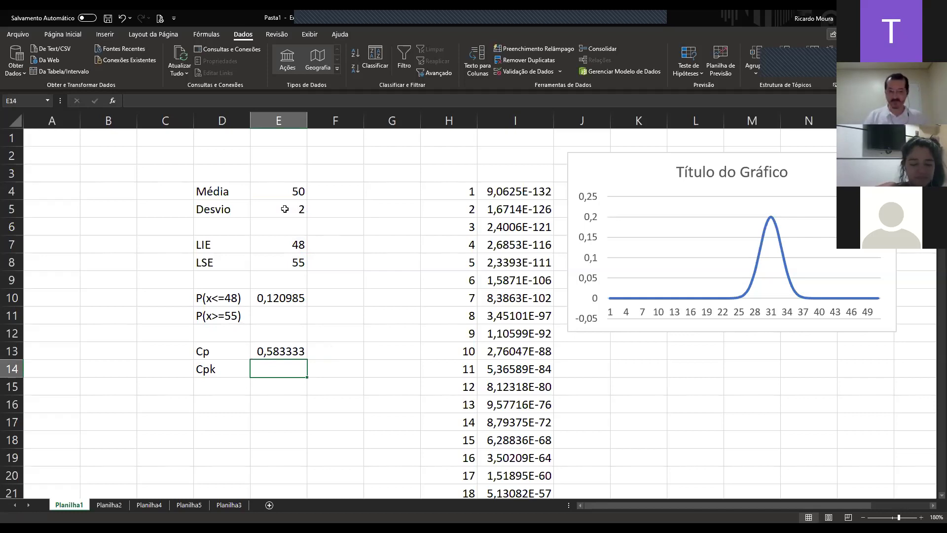
Enter the note "menor que 1" in F13 and autofit column F to its text.
key("Up")
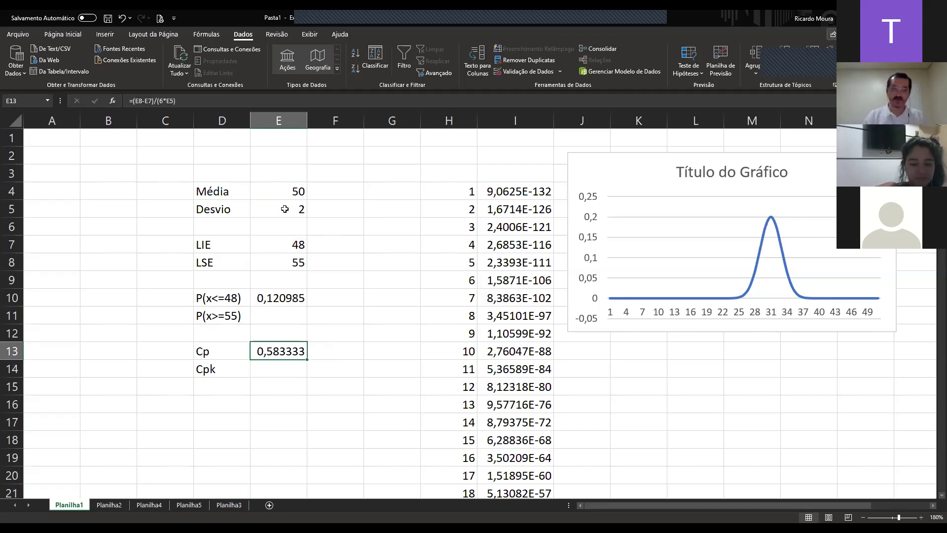
key("Right")
type("menor que 1")
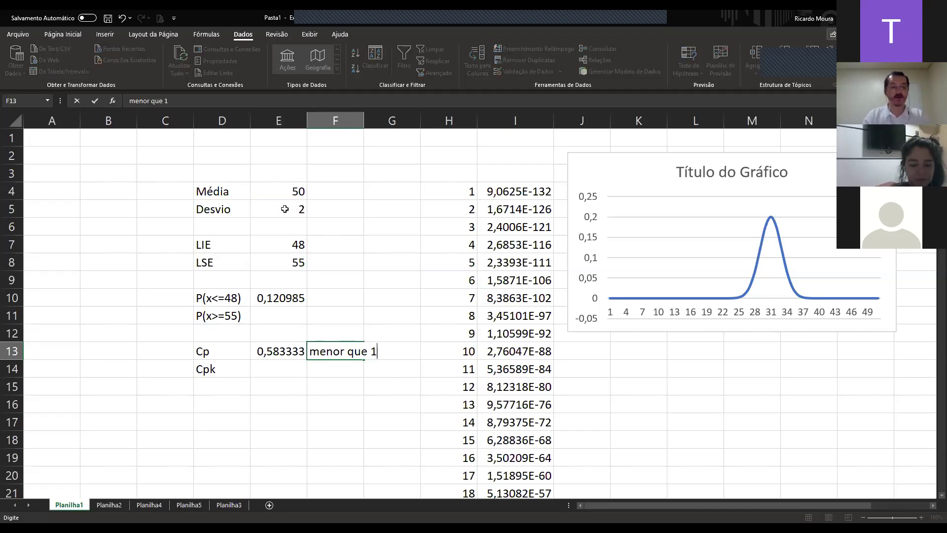
key("Return")
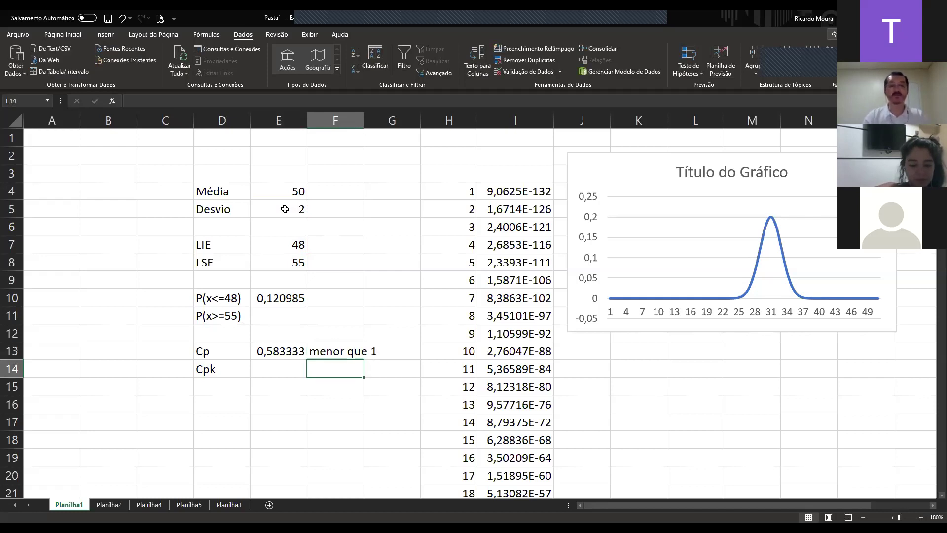
key("Up")
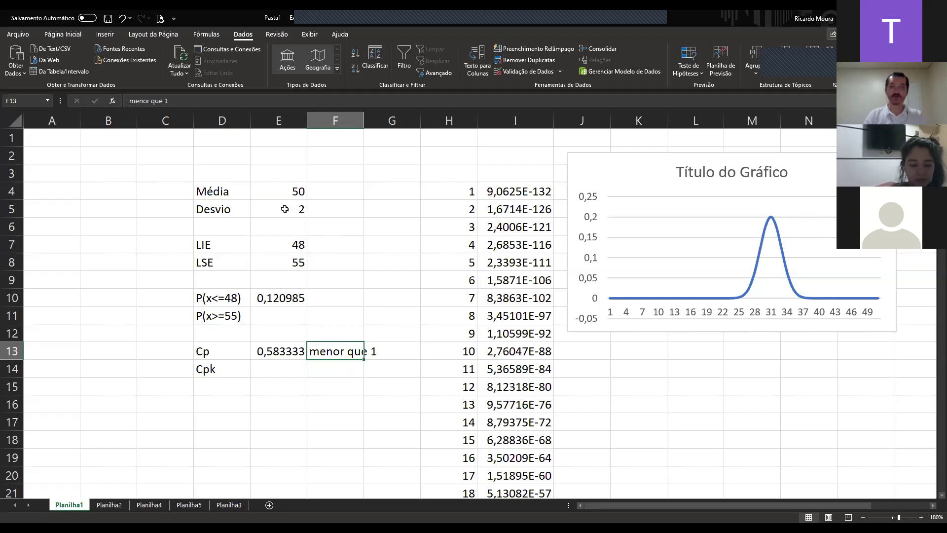
double_click(363, 120)
Enter "processo não capaz" in G13 and autofit column G to its text.
key("Right")
type("processo não capax")
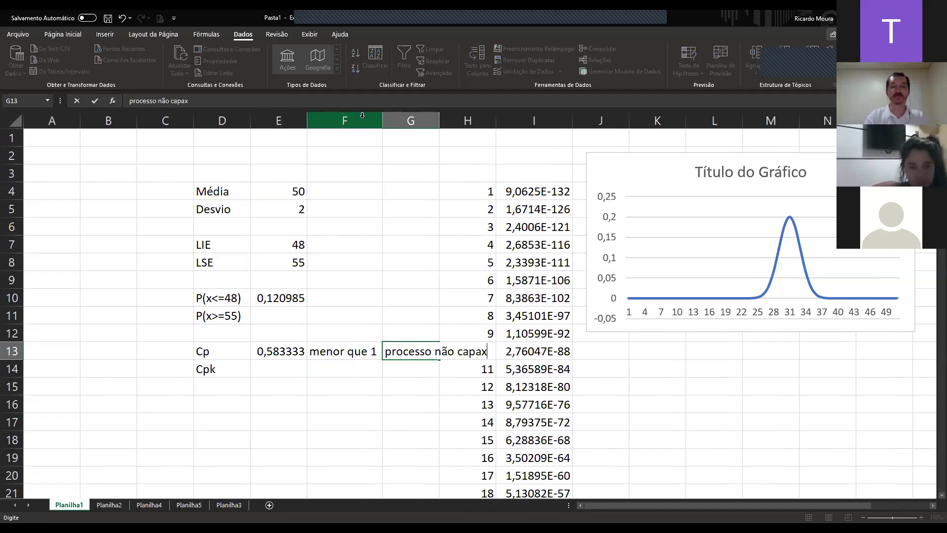
key("BackSpace")
type("z")
key("Return")
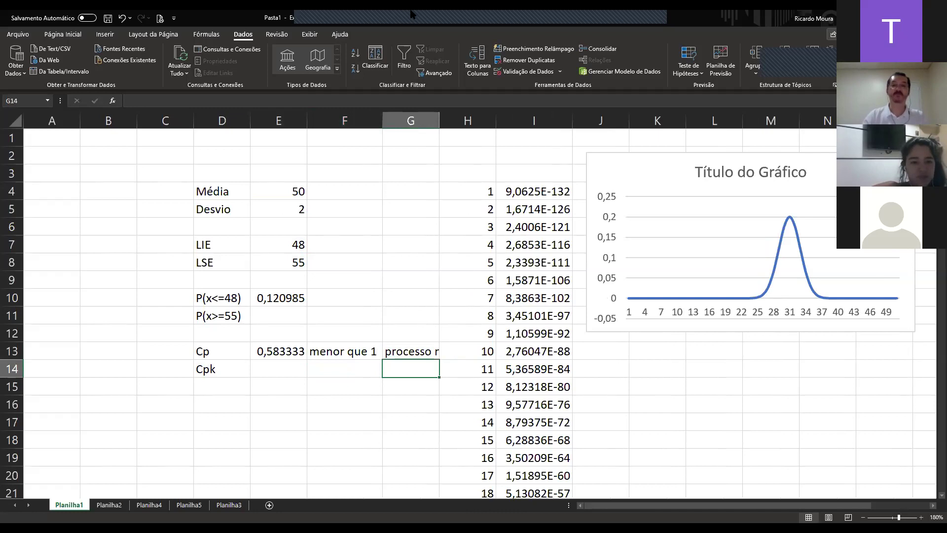
key("alt+h")
key("o")
key("i")
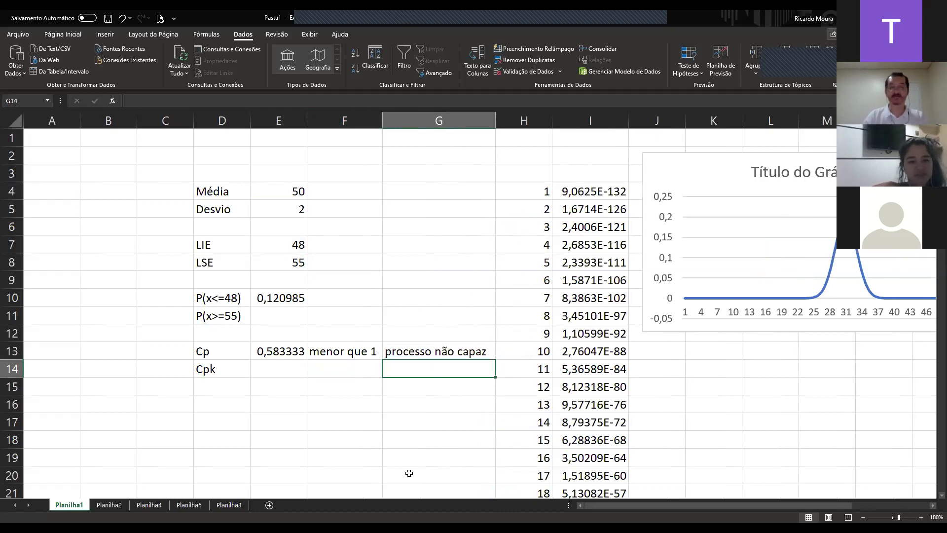
Calculate the distance from the mean to the lower limit in cell F7 with the formula =E4-E7.
left_click(267, 369)
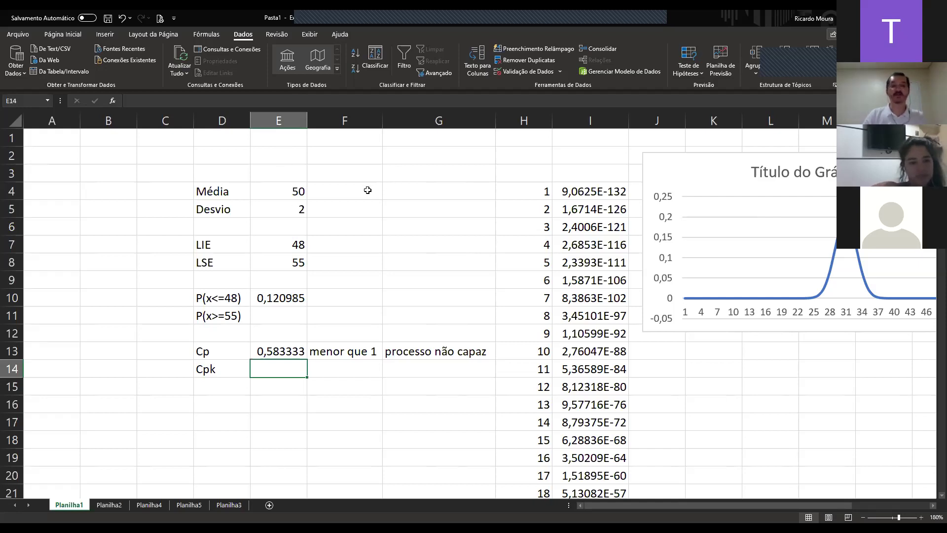
left_click(370, 246)
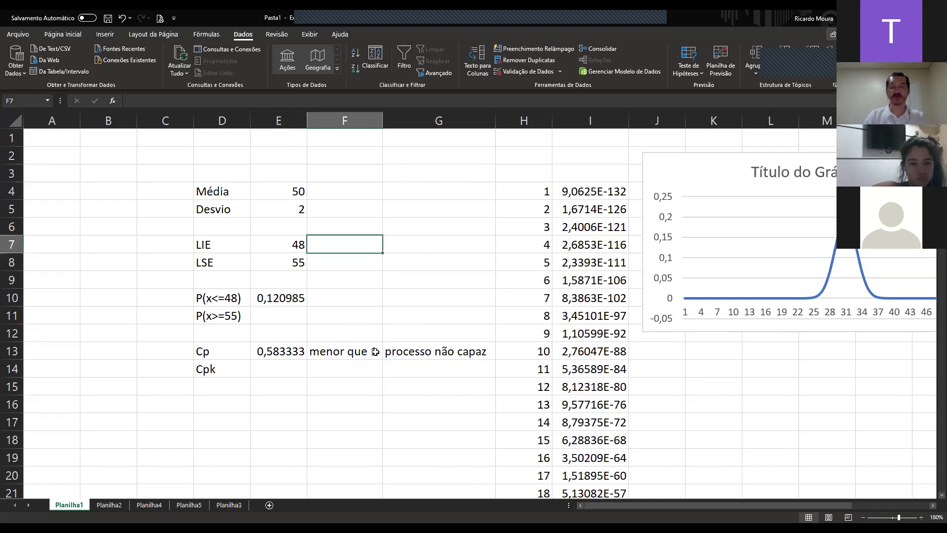
type("=")
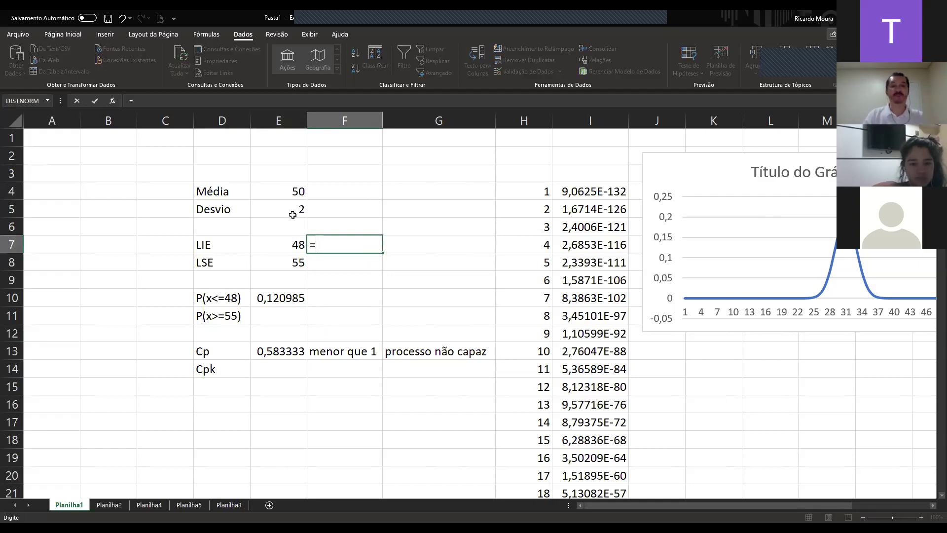
left_click(278, 187)
type("-")
left_click(276, 240)
key("Return")
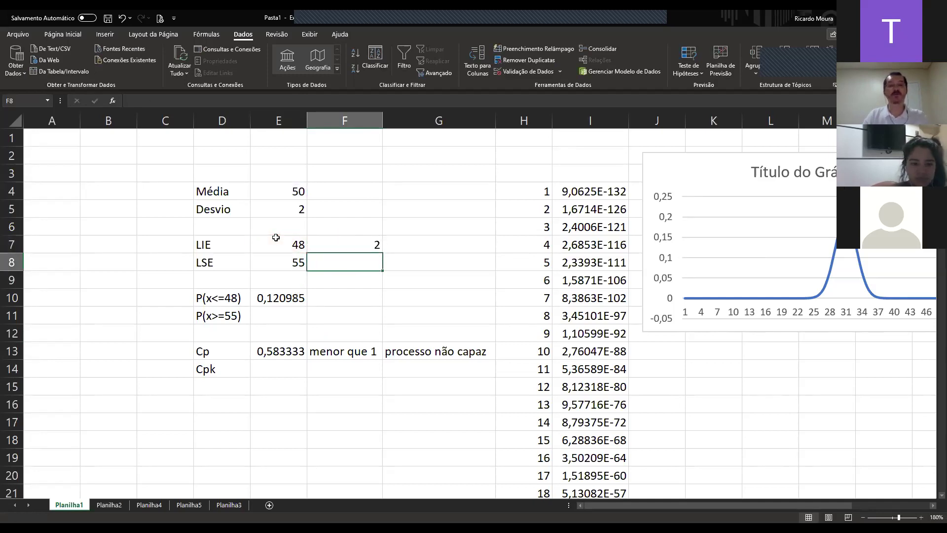
Calculate the distance from the upper limit to the mean in cell F8 with the formula =E8-E4.
type("=")
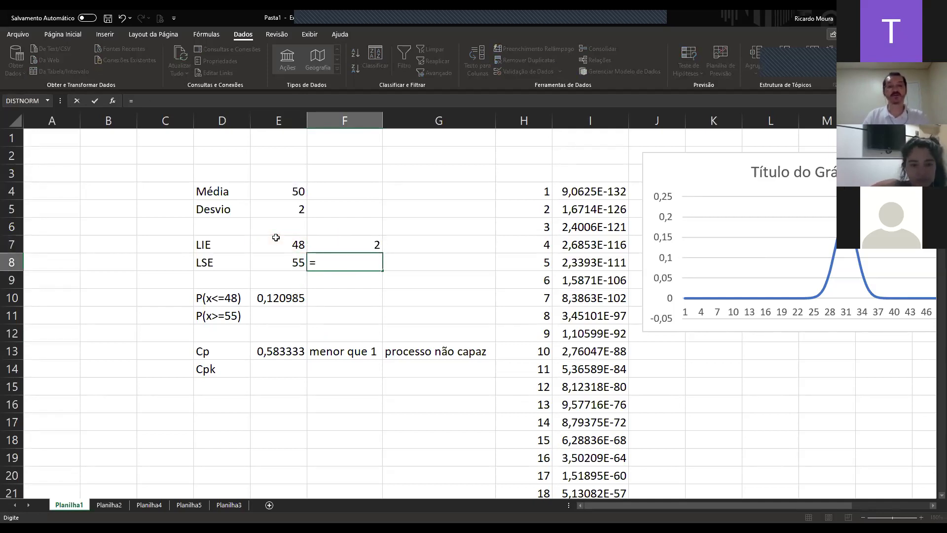
left_click(277, 266)
type("-")
left_click(278, 191)
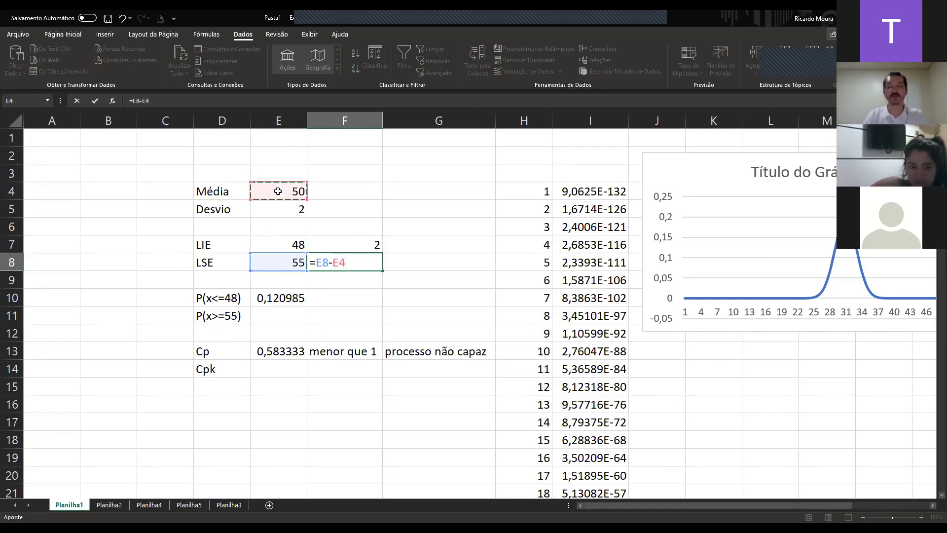
key("Return")
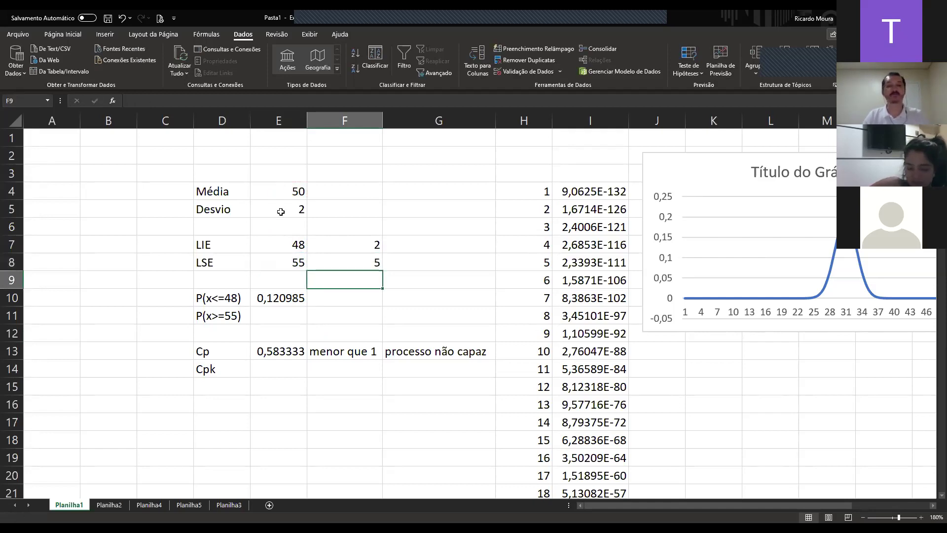
Highlight cell F7, the distance to the lower limit, with a yellow fill.
left_click(368, 250)
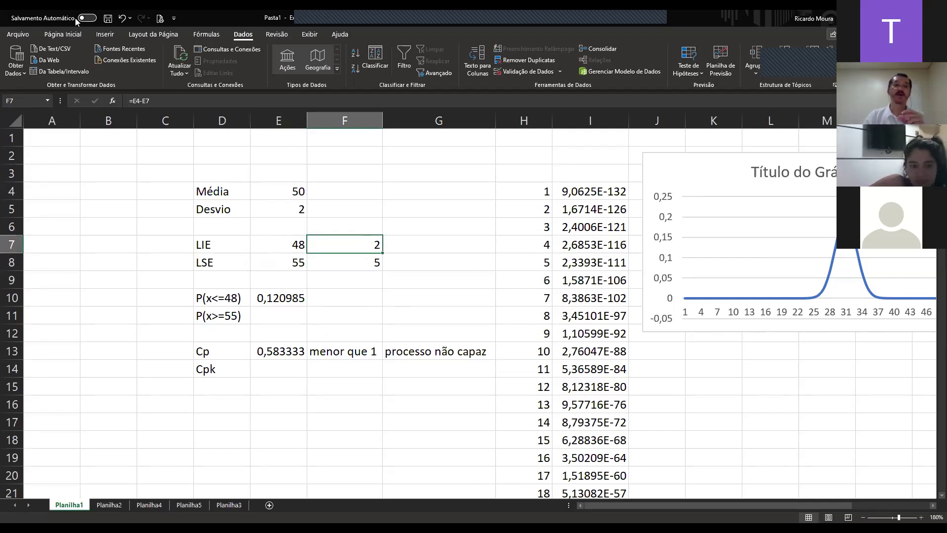
left_click(98, 33)
left_click(71, 36)
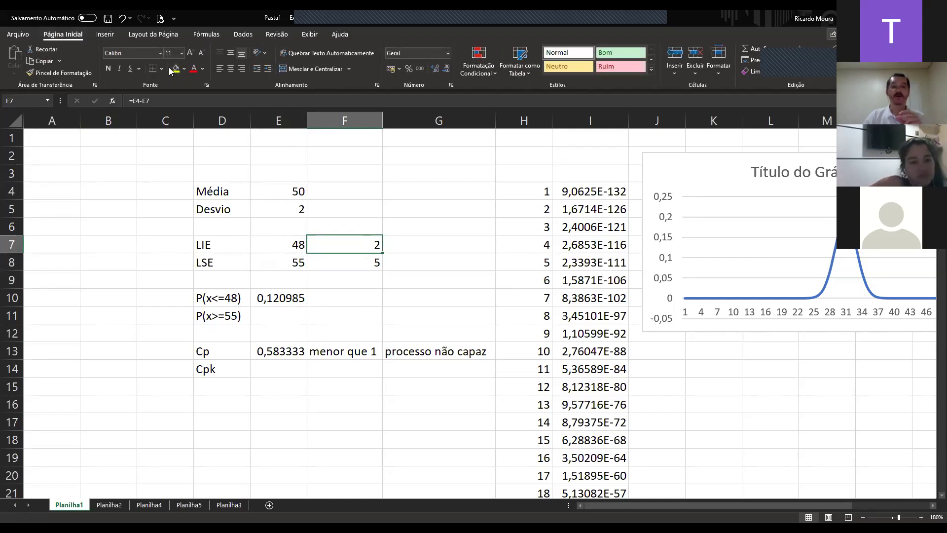
left_click(173, 68)
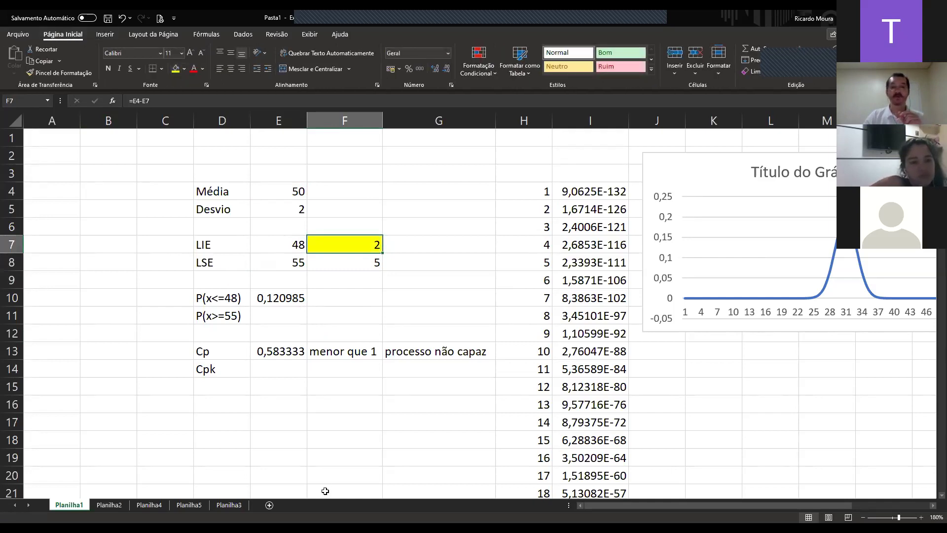
Calculate Cpk in cell E14 with the formula =(E4-E7)/(3*E5).
left_click(280, 370)
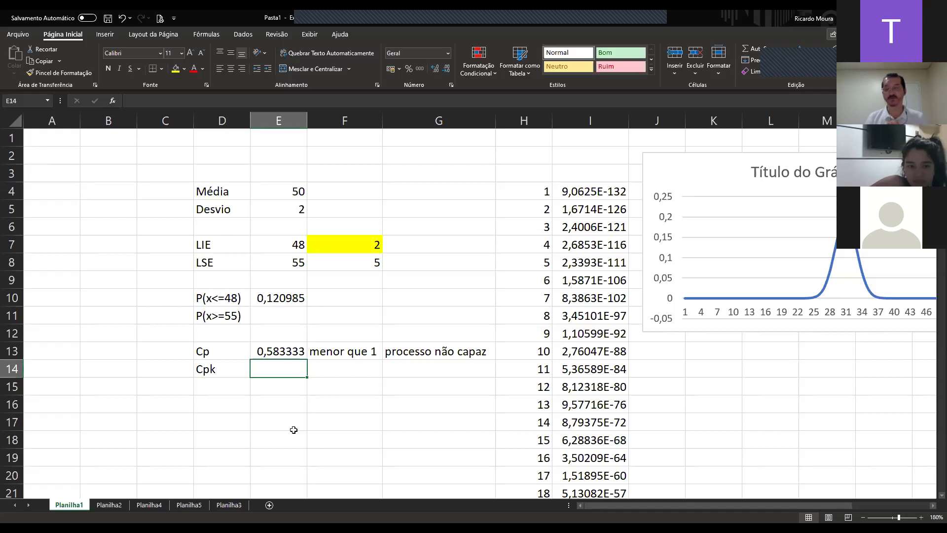
type("=(")
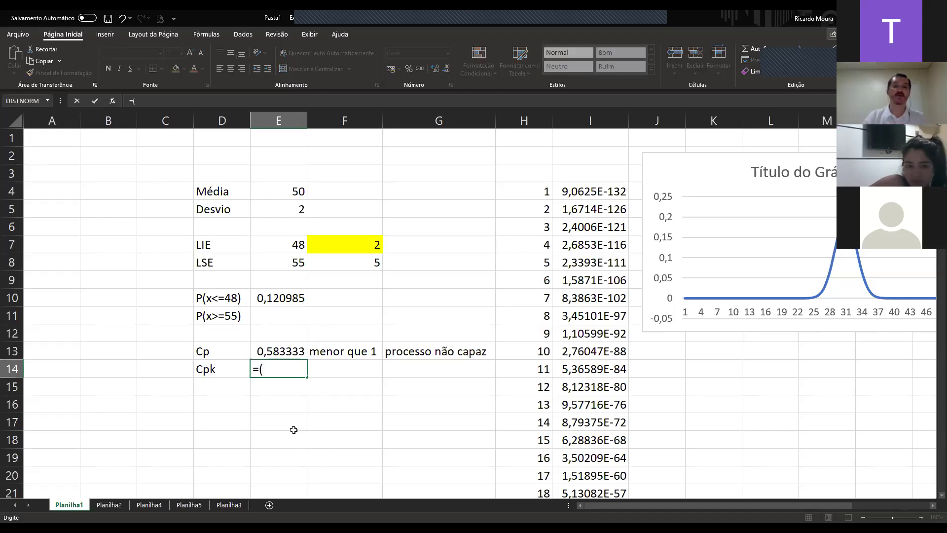
left_click(279, 188)
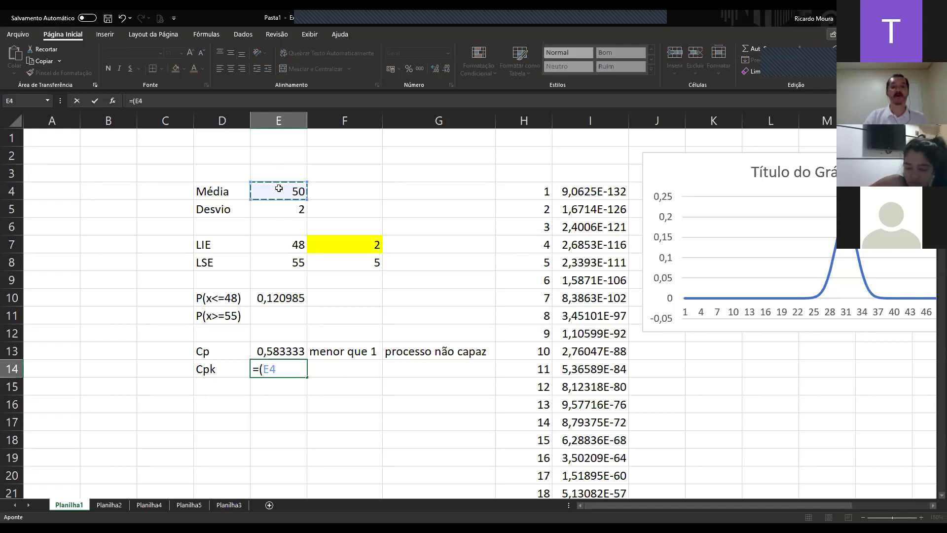
type("-")
left_click(285, 243)
type(")/")
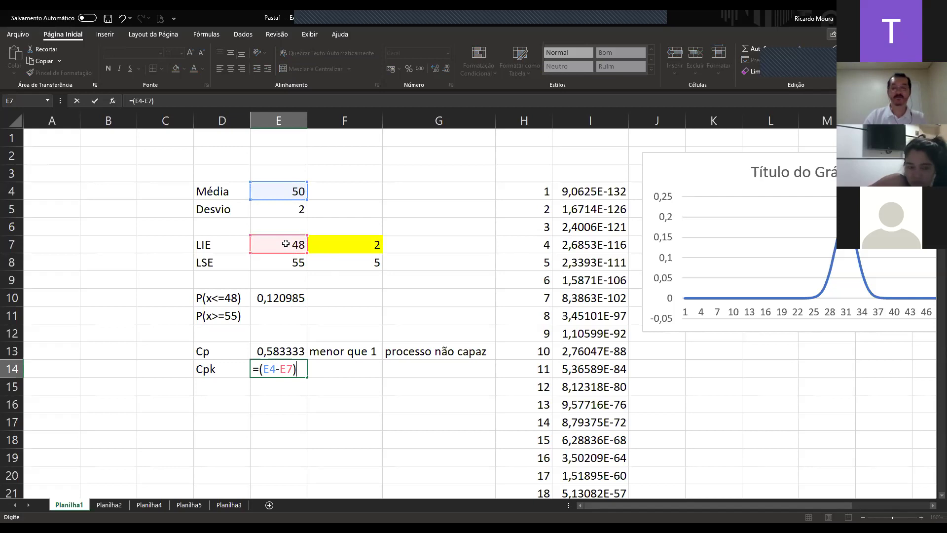
type("(3*")
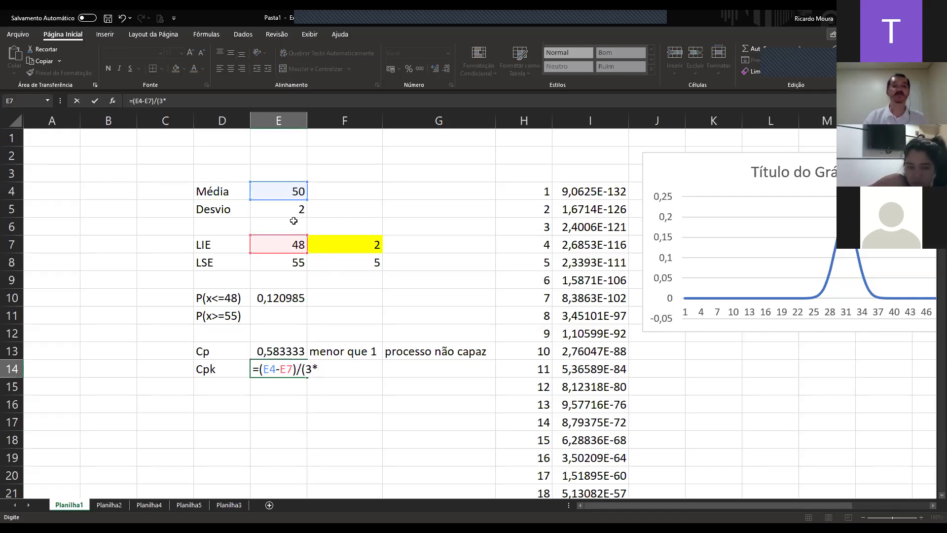
left_click(291, 209)
type(")")
key("Return")
key("Up")
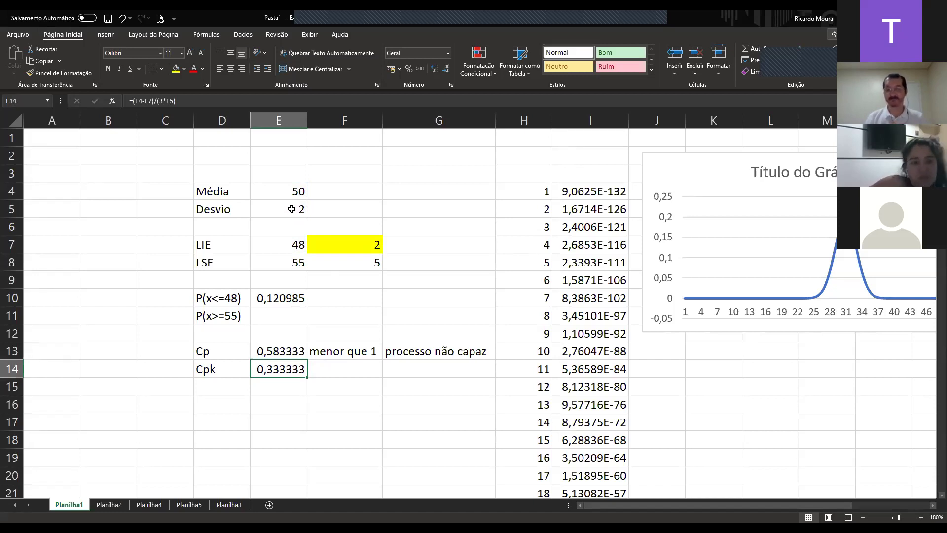
Copy the Cp notes "menor que 1" and "processo não capaz" from F13:G13 to the Cpk row in F14:G14.
key("Up")
key("Down")
key("Right")
key("Up")
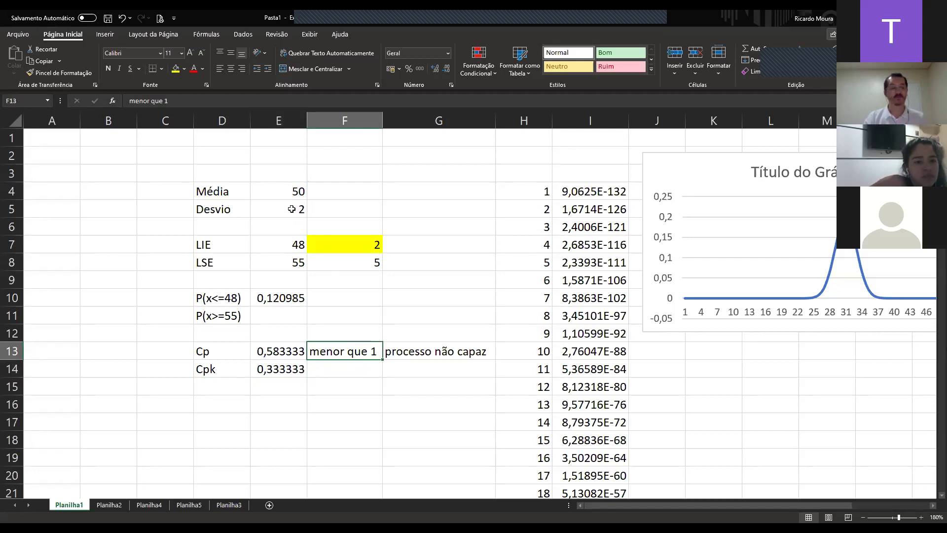
key("shift+Right")
key("ctrl+c")
key("Down")
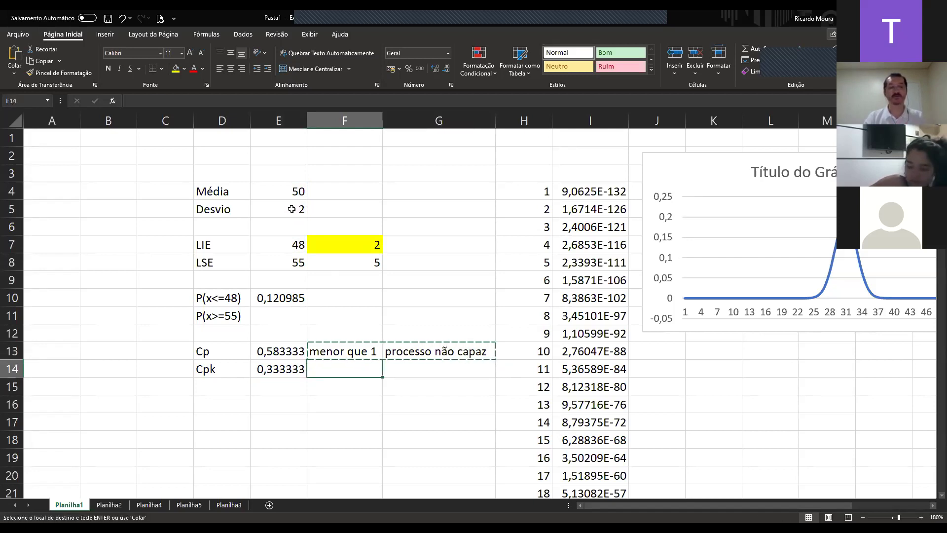
key("ctrl+v")
key("Escape")
key("Down")
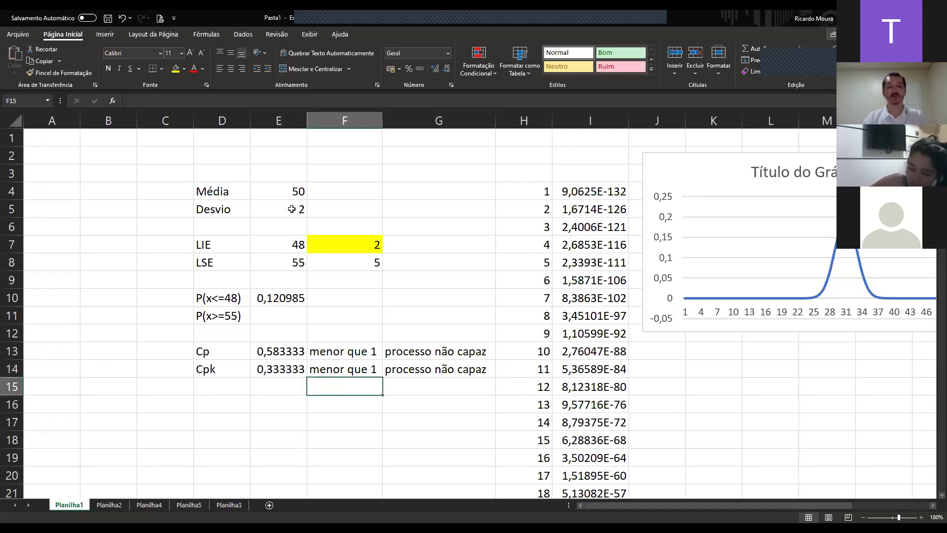
key("Down")
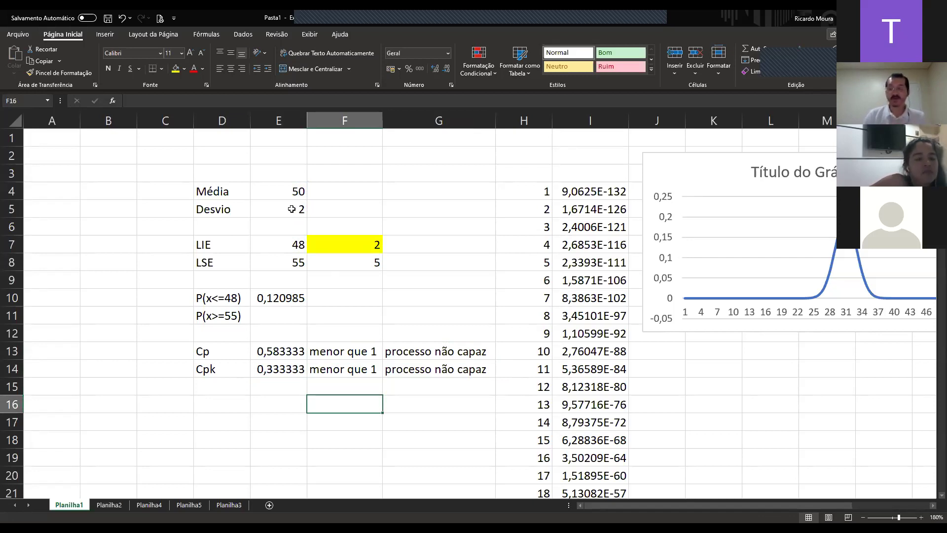
Enter 99% in cell F10 beside the P(x<=48) probability.
left_click(276, 300)
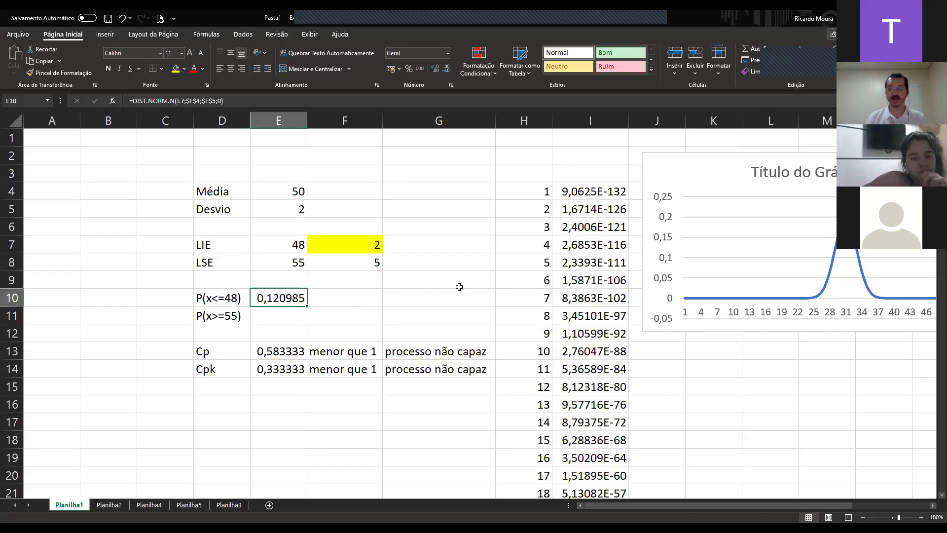
key("Right")
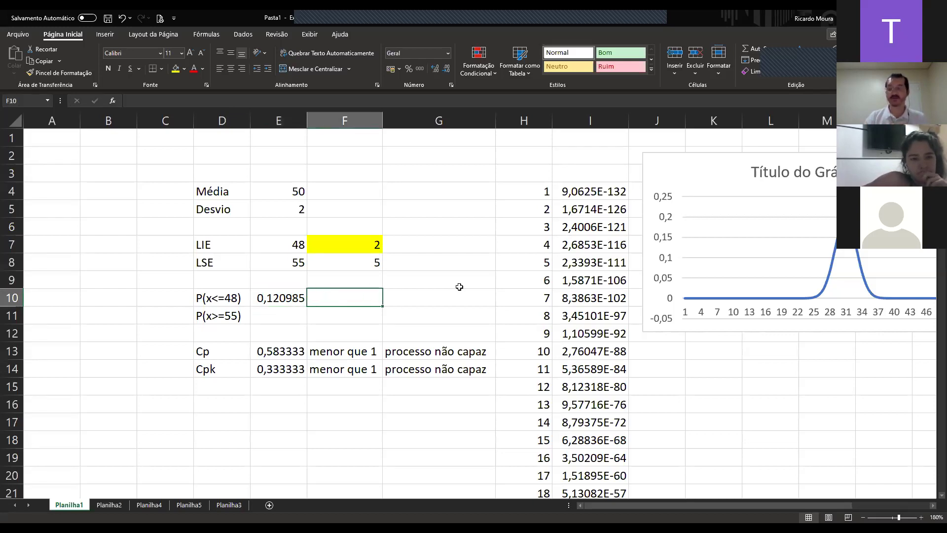
type("98")
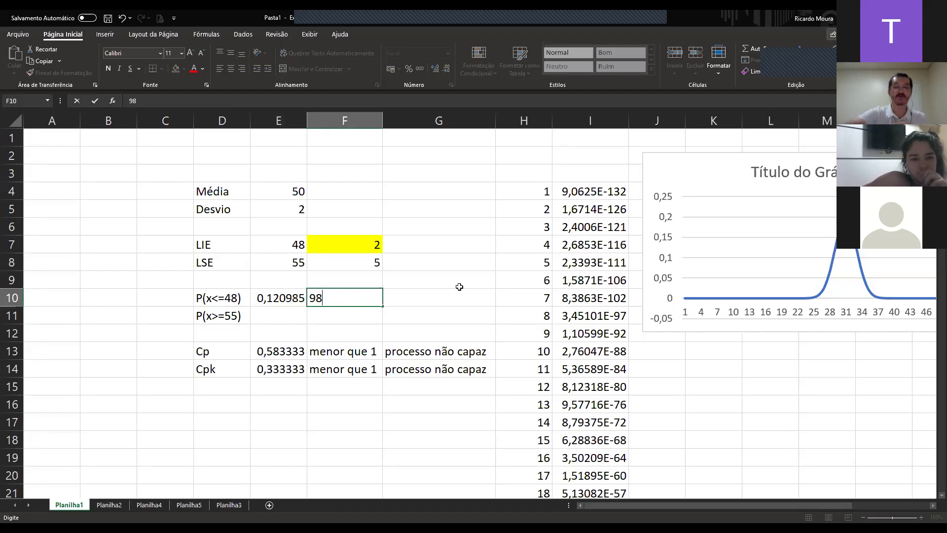
key("BackSpace")
type("9%")
key("Return")
key("Up")
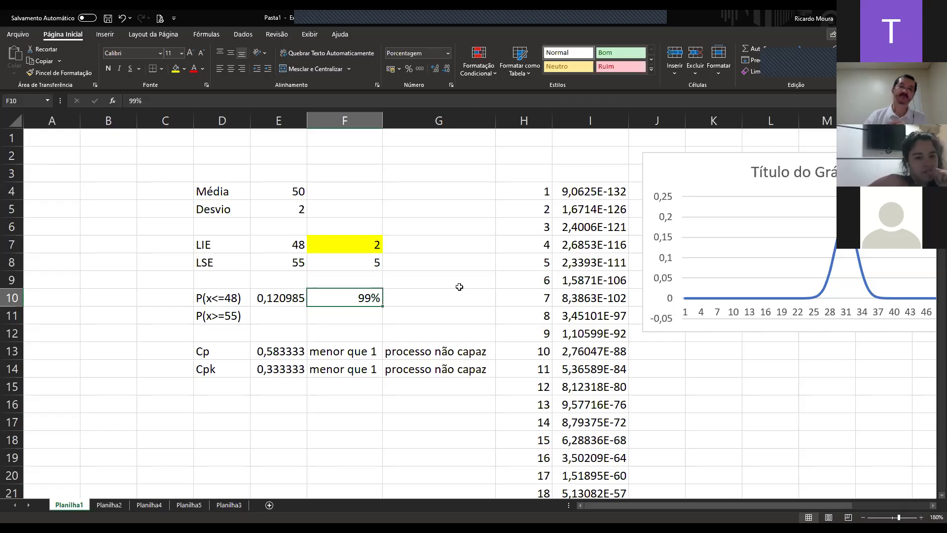
Stop sharing the screen in the video meeting.
left_click(545, 17)
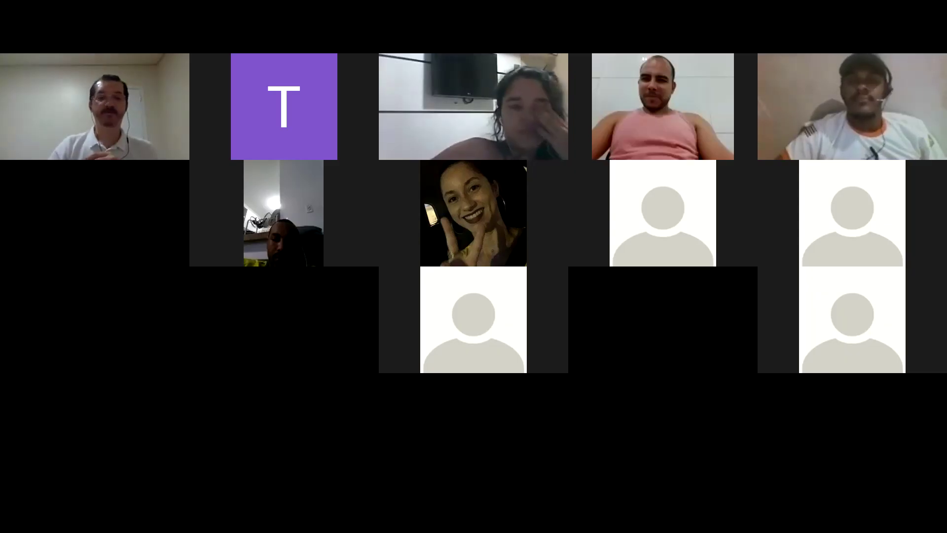